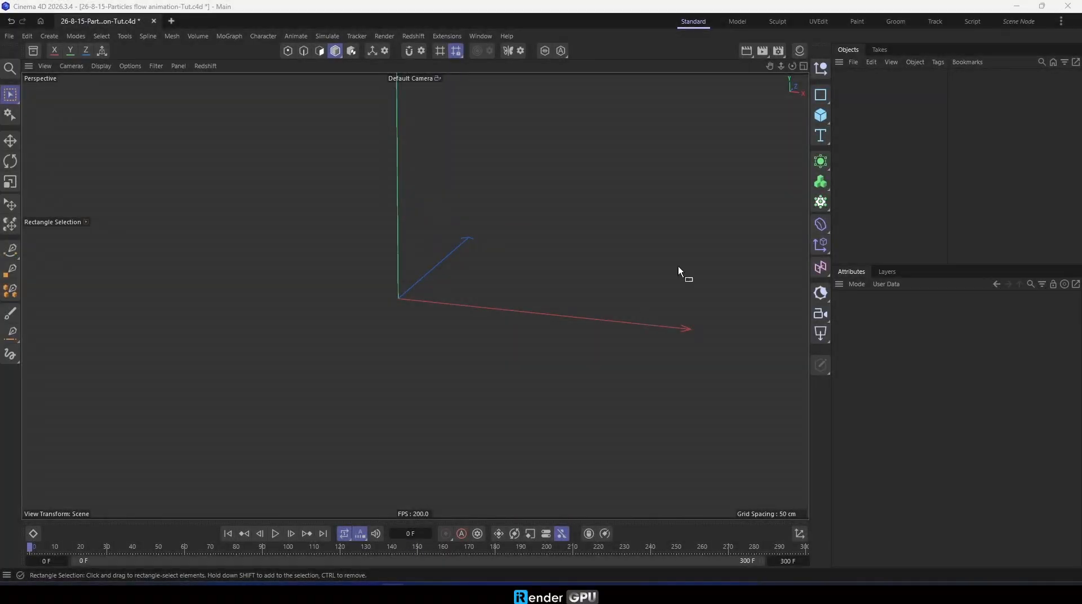
# Create a new classic standard material.
pyautogui.click(757, 66)
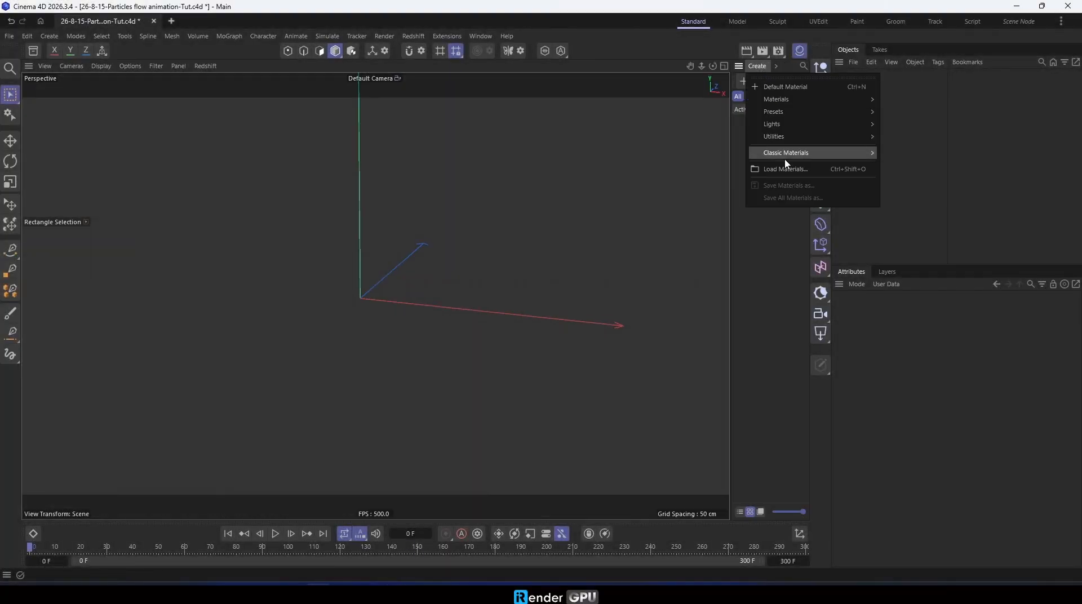
pyautogui.moveTo(786, 154)
pyautogui.click(916, 155)
# Load Irender logo.jpg from the desktop as the color texture of the new material.
pyautogui.click(1042, 6)
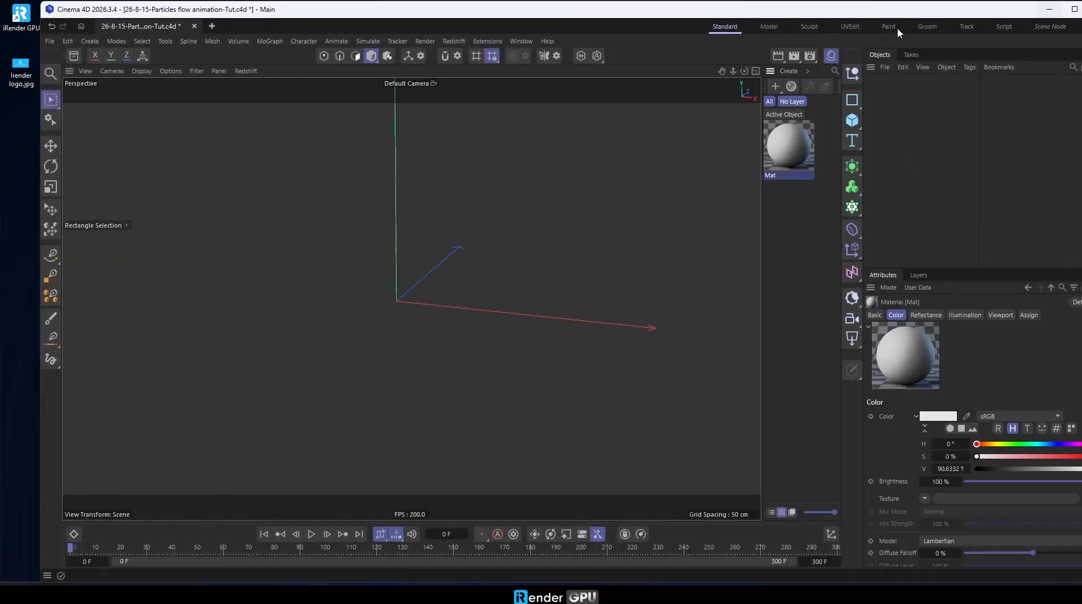
pyautogui.doubleClick(20, 68)
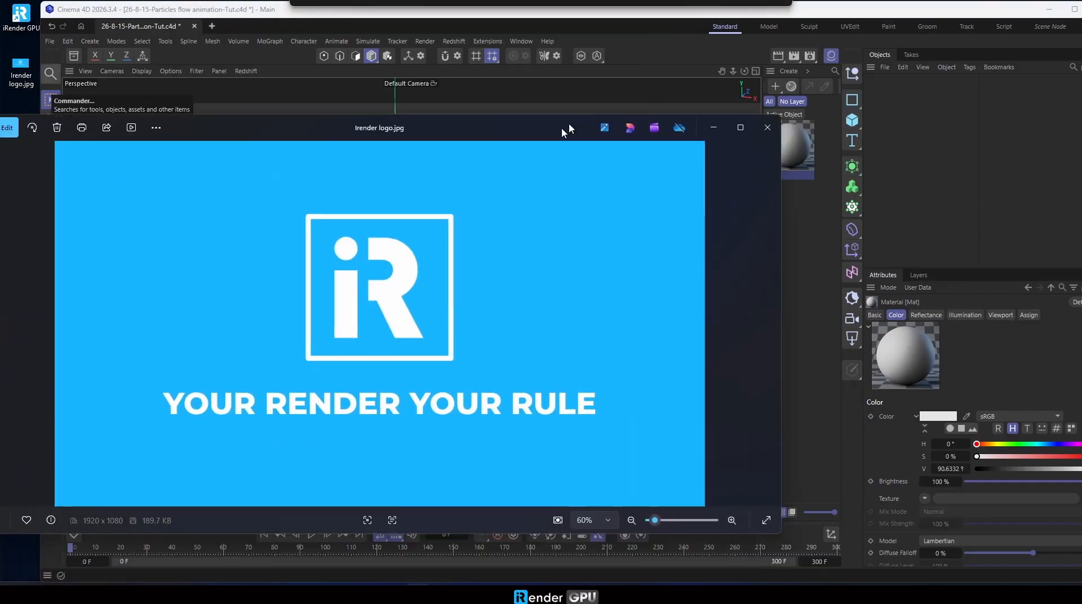
pyautogui.moveTo(17, 69); pyautogui.dragTo(962, 499)
pyautogui.click(625, 346)
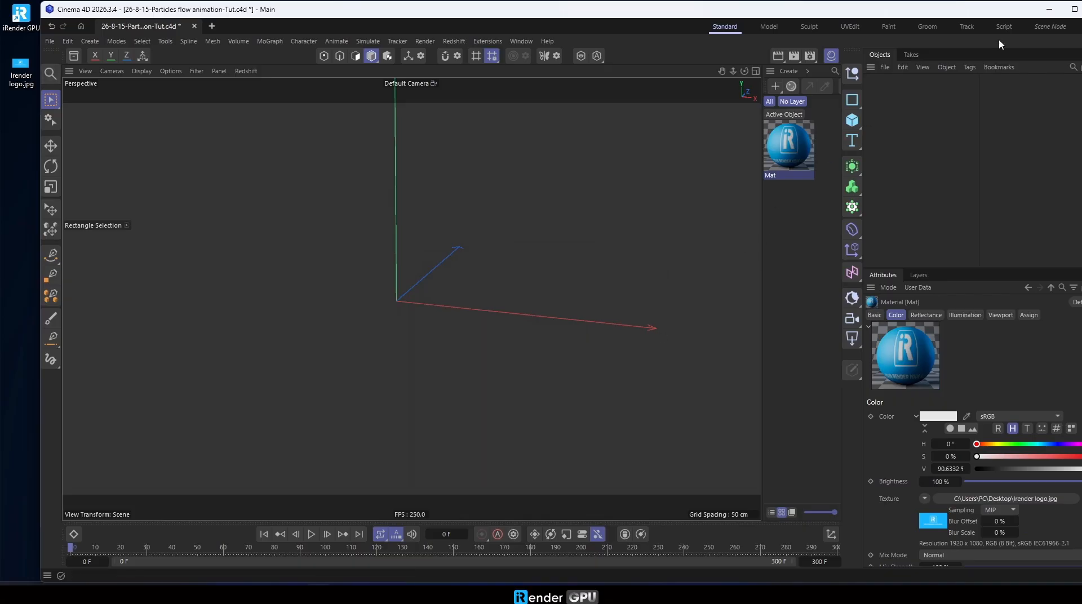
pyautogui.click(1075, 9)
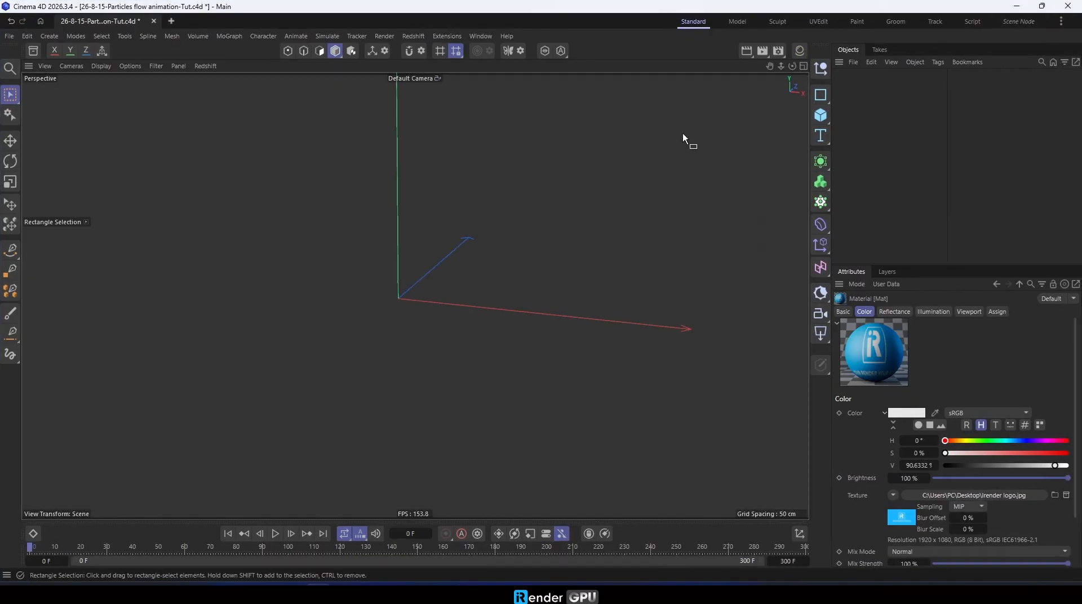
# Add a null object and name it "Base mesh".
pyautogui.click(821, 68)
pyautogui.doubleClick(859, 75)
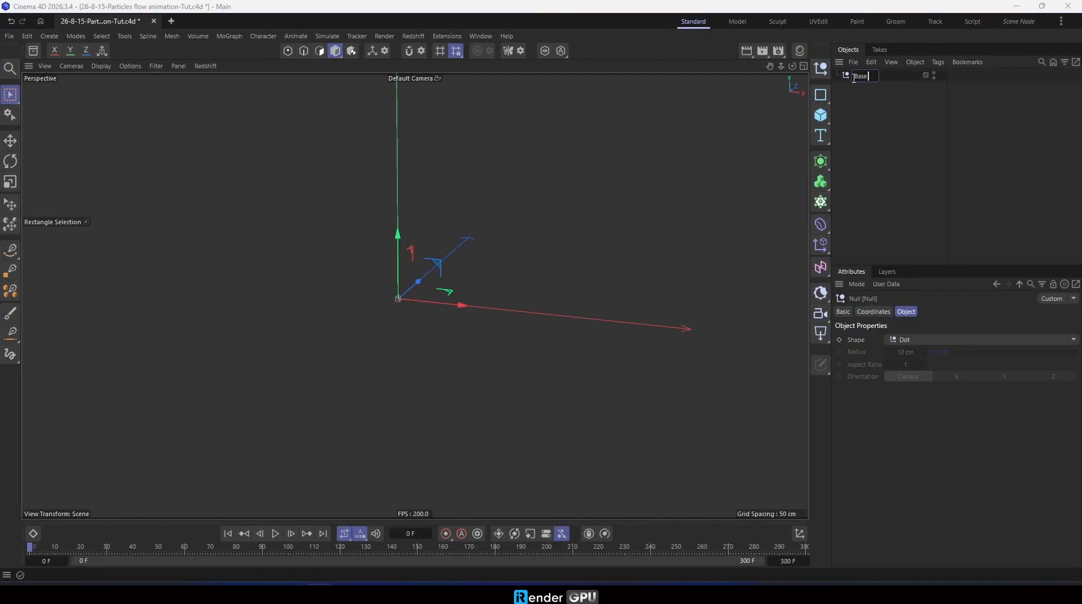
pyautogui.write('Base mesh')
pyautogui.press('Return')
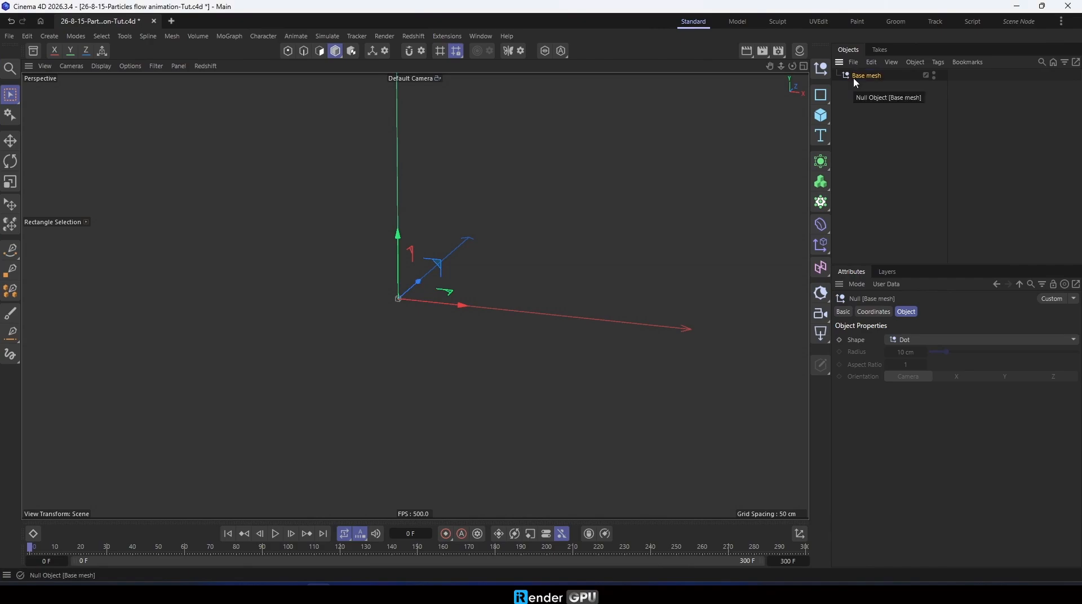
# Add a plane as a child of the Base mesh null and set its orientation to +Z.
pyautogui.click(821, 115)
pyautogui.click(868, 176)
pyautogui.moveTo(860, 75); pyautogui.dragTo(869, 89)
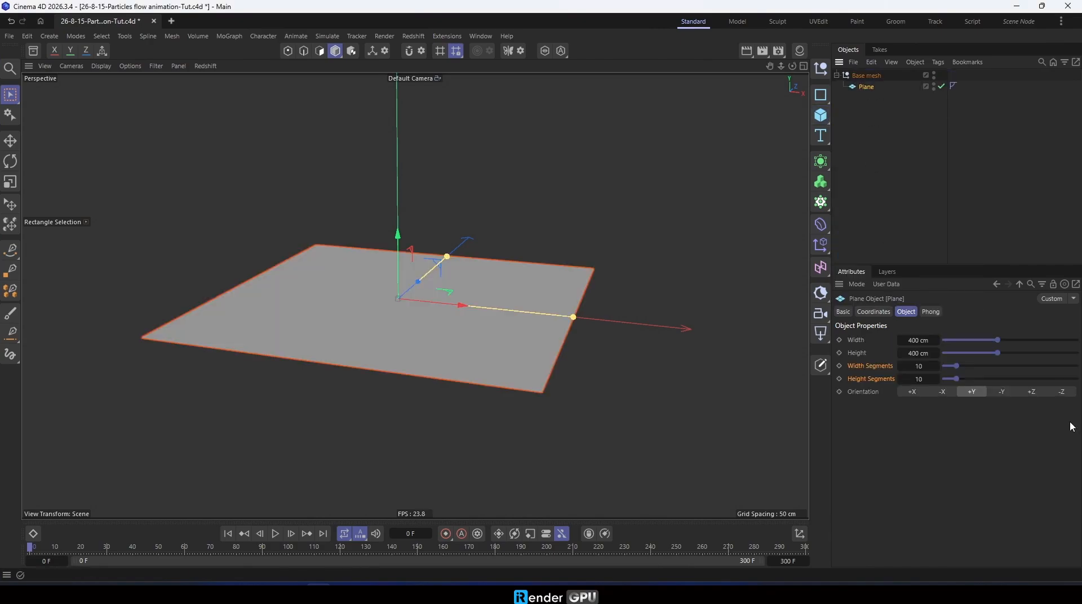
pyautogui.keyDown('alt'); pyautogui.moveTo(355, 273); pyautogui.dragTo(398, 239); pyautogui.keyUp('alt')
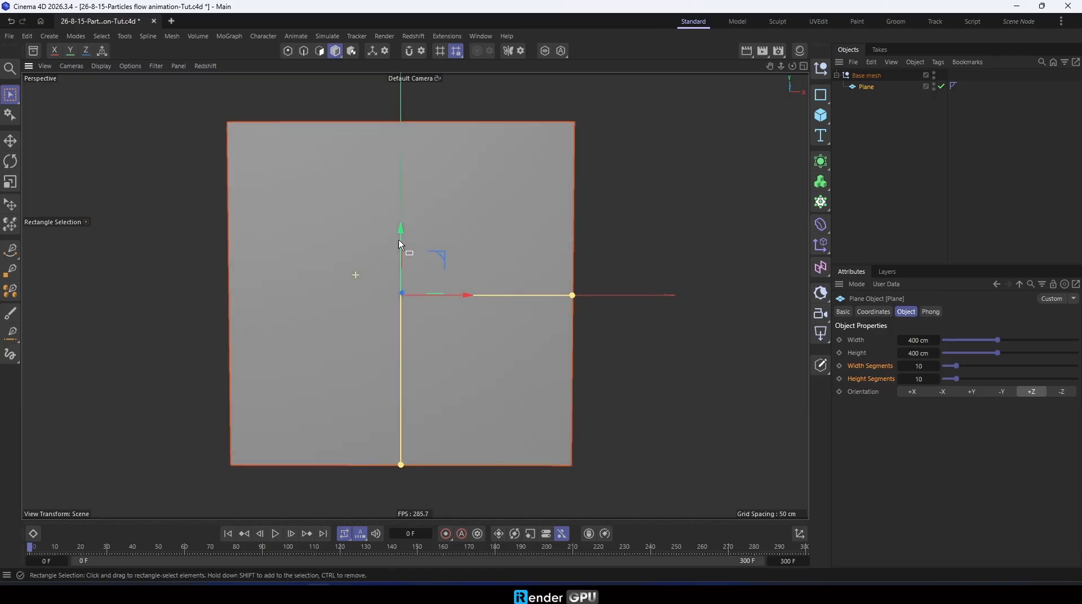
# Size the plane to 500 cm wide and 360 cm high, with 200 width segments and 200 height segments.
pyautogui.click(920, 353)
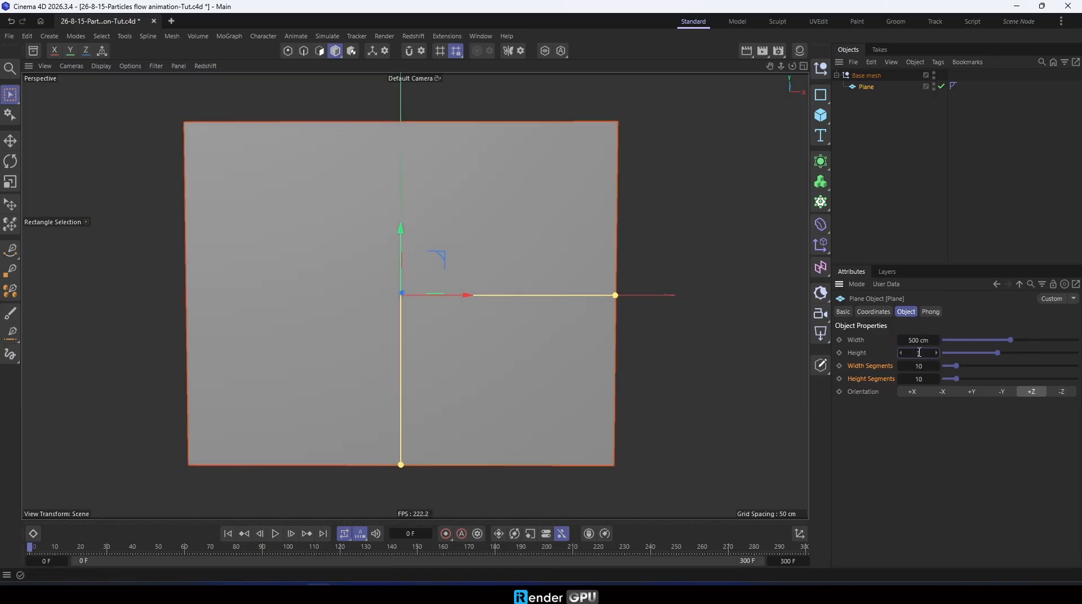
pyautogui.click(920, 367)
pyautogui.write('200')
pyautogui.press('Tab')
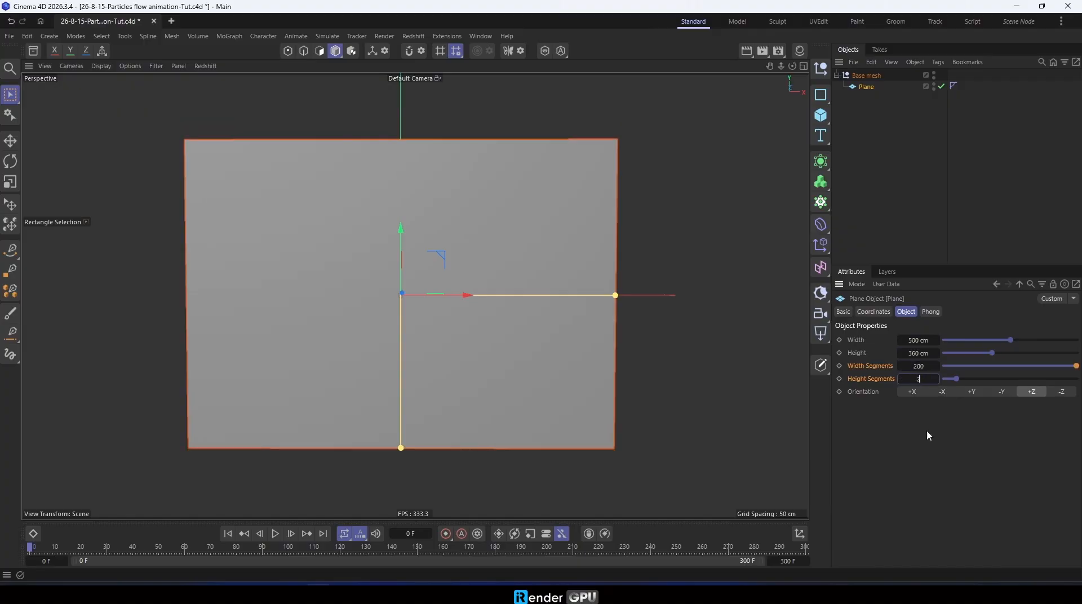
pyautogui.write('200')
pyautogui.press('Return')
pyautogui.scroll(5, 391, 309)
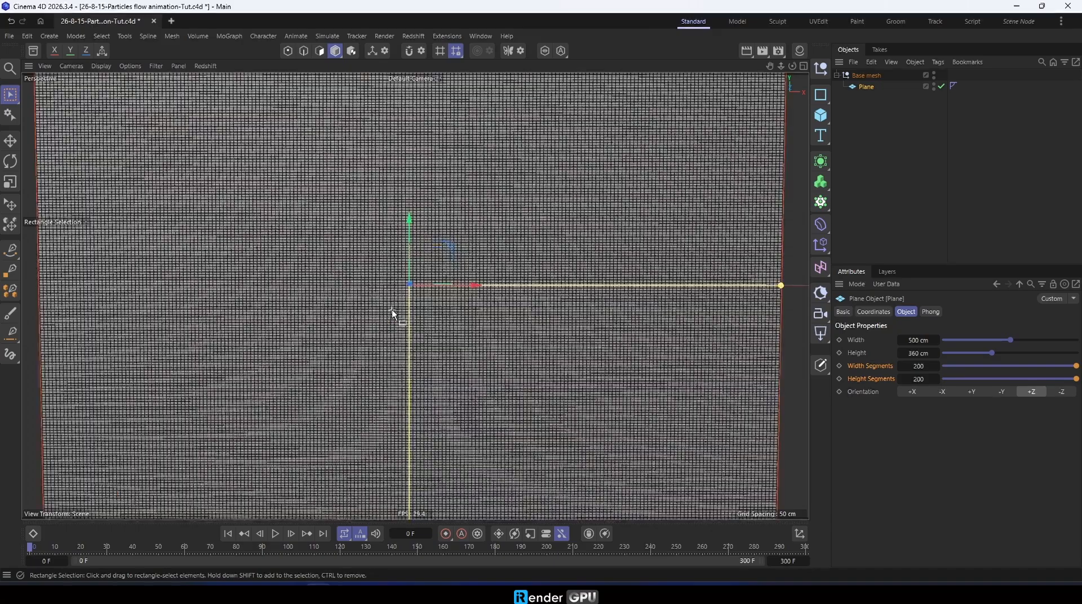
pyautogui.scroll(-3, 390, 303)
pyautogui.keyDown('alt'); pyautogui.moveTo(367, 250); pyautogui.dragTo(370, 245); pyautogui.keyUp('alt')
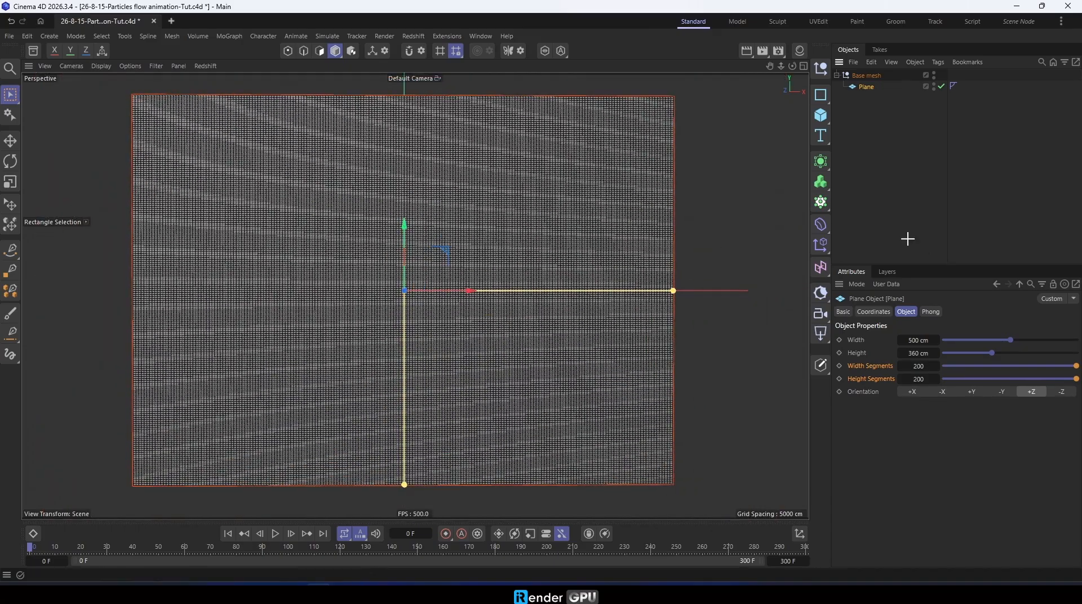
# Rename the plane as "Flag".
pyautogui.click(868, 94)
pyautogui.click(859, 89)
pyautogui.doubleClick(868, 87)
pyautogui.write('Flag')
pyautogui.press('Return')
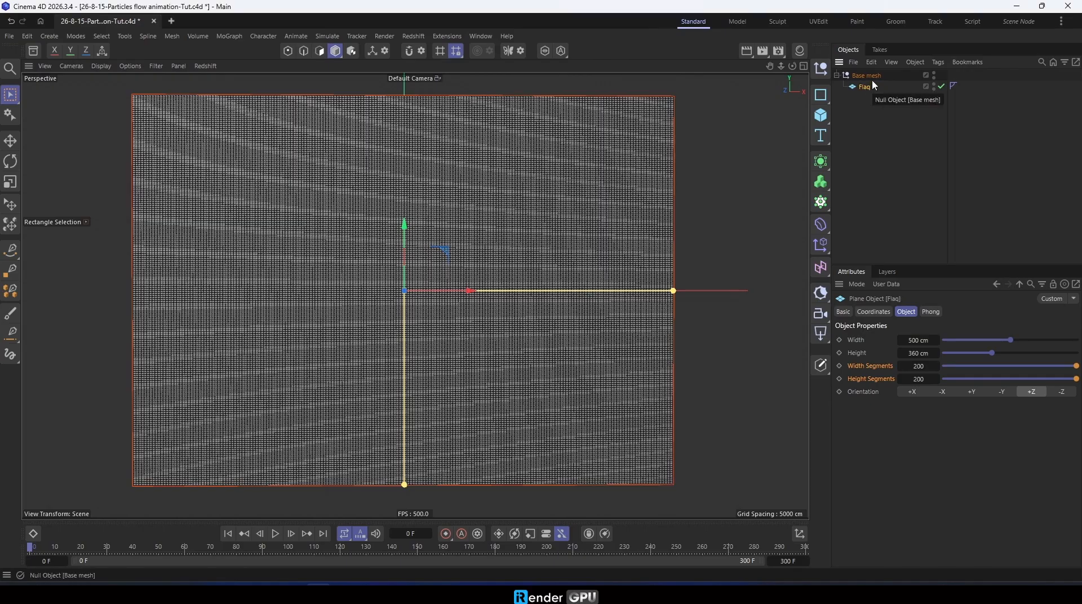
# Add a Jiggle deformer as a child of the Flag plane and open its Forces settings.
pyautogui.click(822, 226)
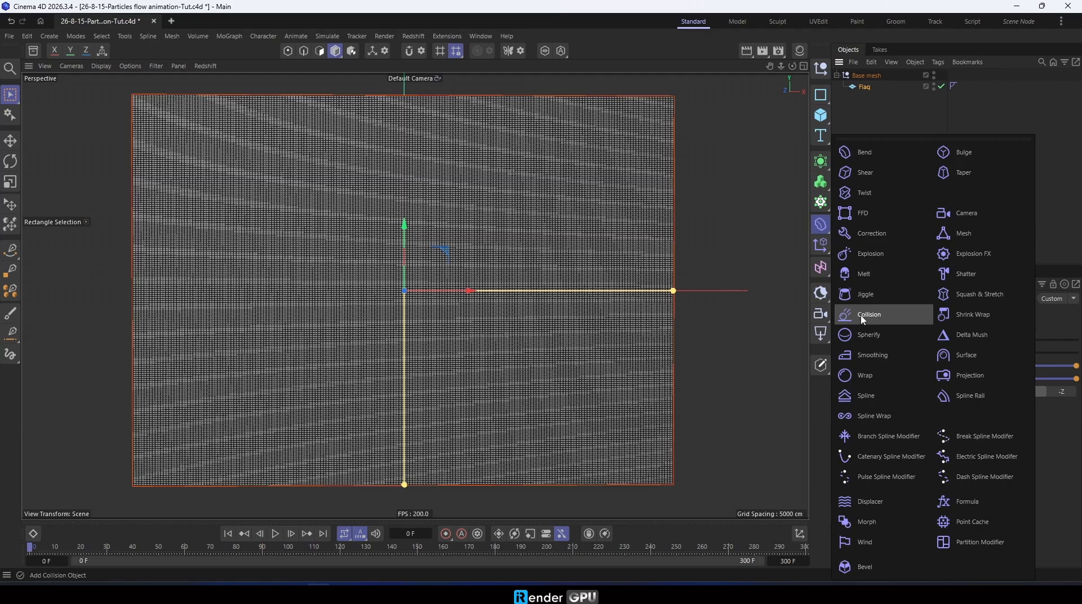
pyautogui.click(866, 295)
pyautogui.click(906, 312)
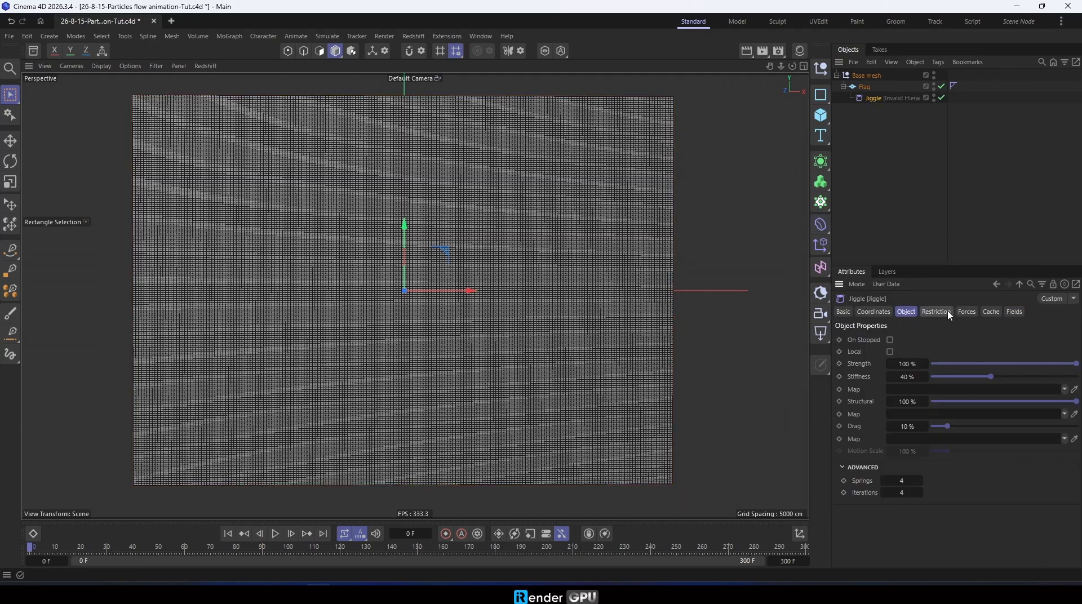
pyautogui.click(967, 312)
# Add a Turbulence force to the scene.
pyautogui.click(327, 36)
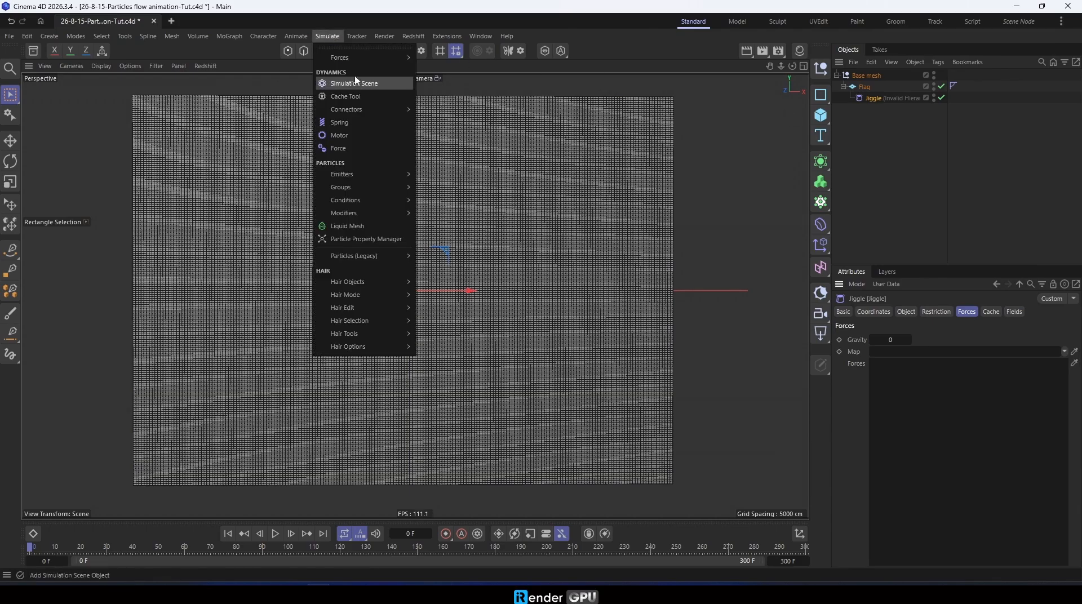
pyautogui.moveTo(361, 57)
pyautogui.click(442, 154)
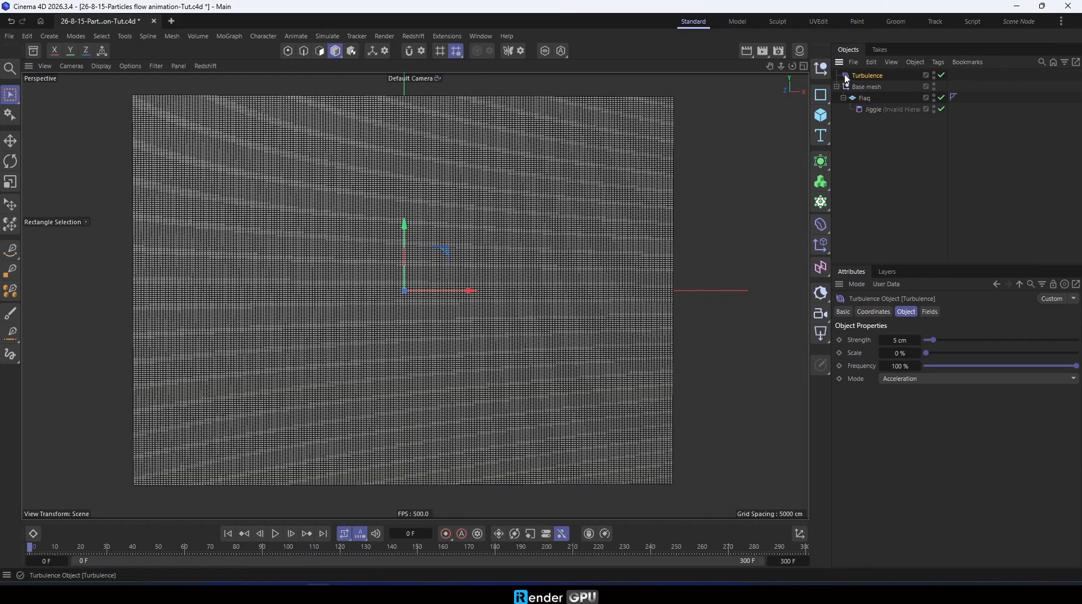
# Create a null named "Force mesh" inside Base mesh and place the Turbulence object under it.
pyautogui.click(822, 68)
pyautogui.doubleClick(860, 75)
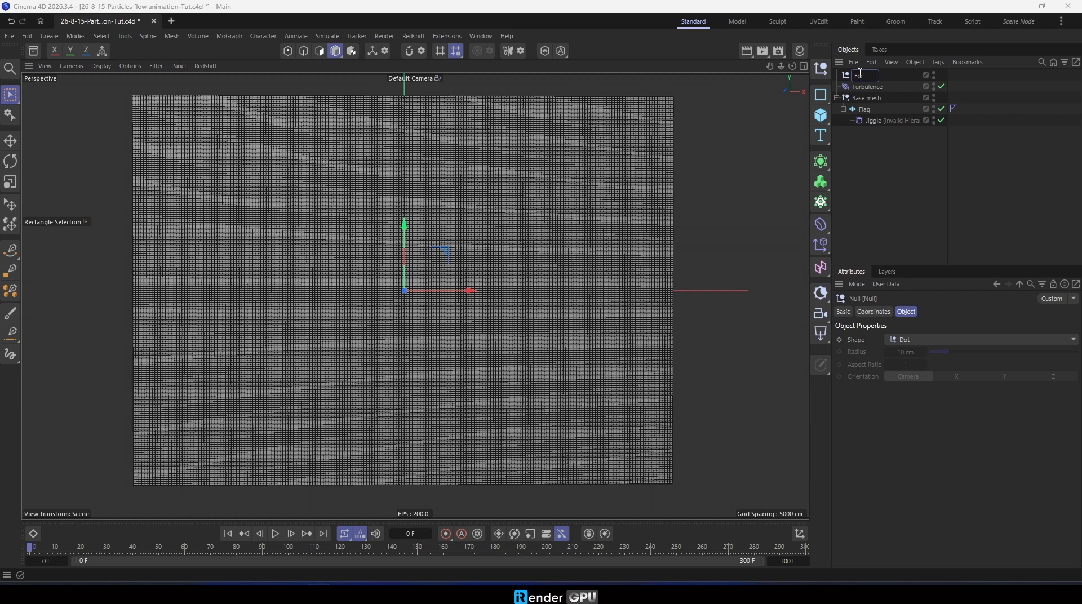
pyautogui.write('Force mesh')
pyautogui.press('Return')
pyautogui.moveTo(868, 86); pyautogui.dragTo(871, 105)
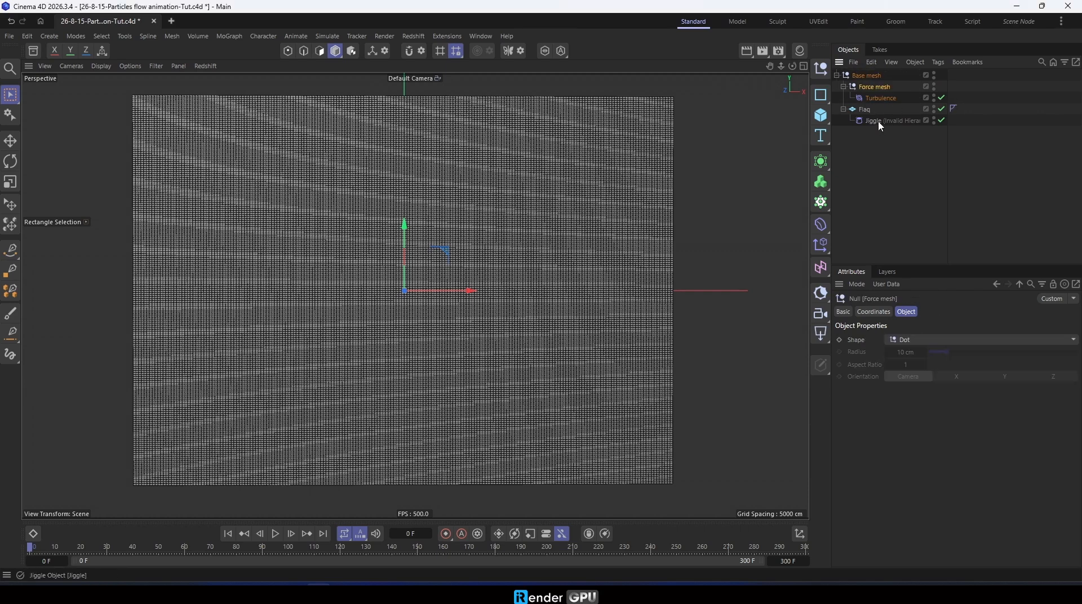
# Set the Turbulence strength to 15 cm and scale to 75%, and add it to the Jiggle's forces list.
pyautogui.click(881, 98)
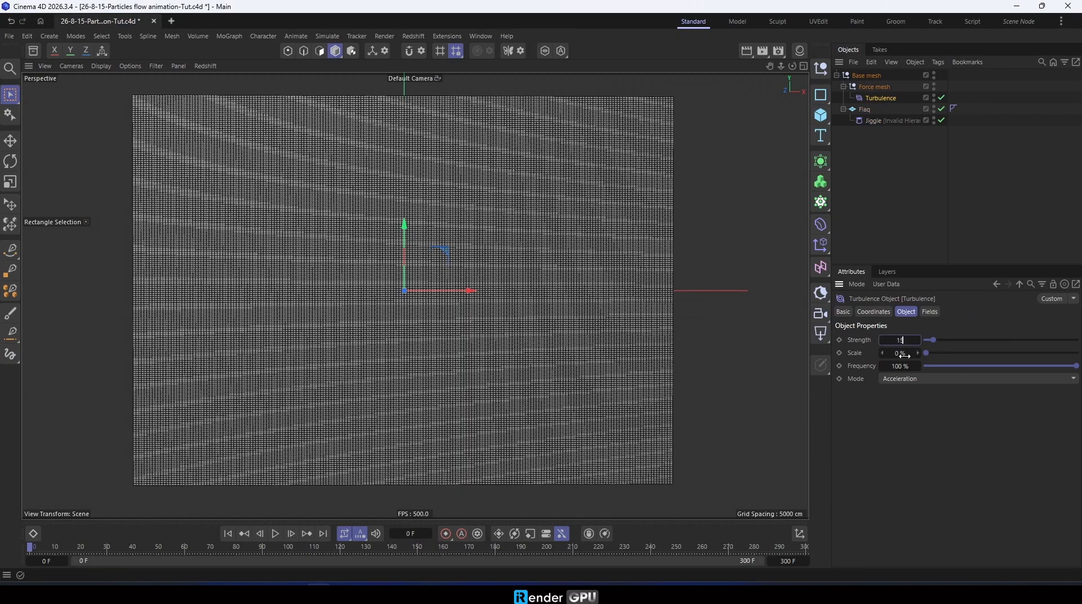
pyautogui.click(905, 356)
pyautogui.write('75')
pyautogui.click(892, 121)
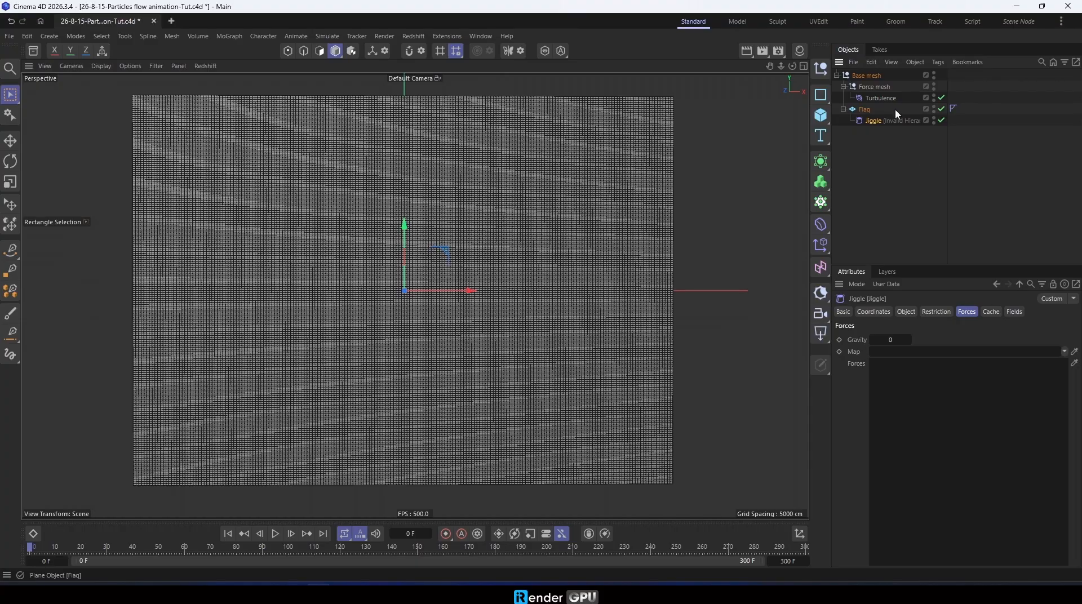
pyautogui.moveTo(908, 383); pyautogui.dragTo(909, 384)
# Preview the flag simulation with the viewport switched to Gouraud shading without lines, and rewind to frame 0.
pyautogui.click(277, 534)
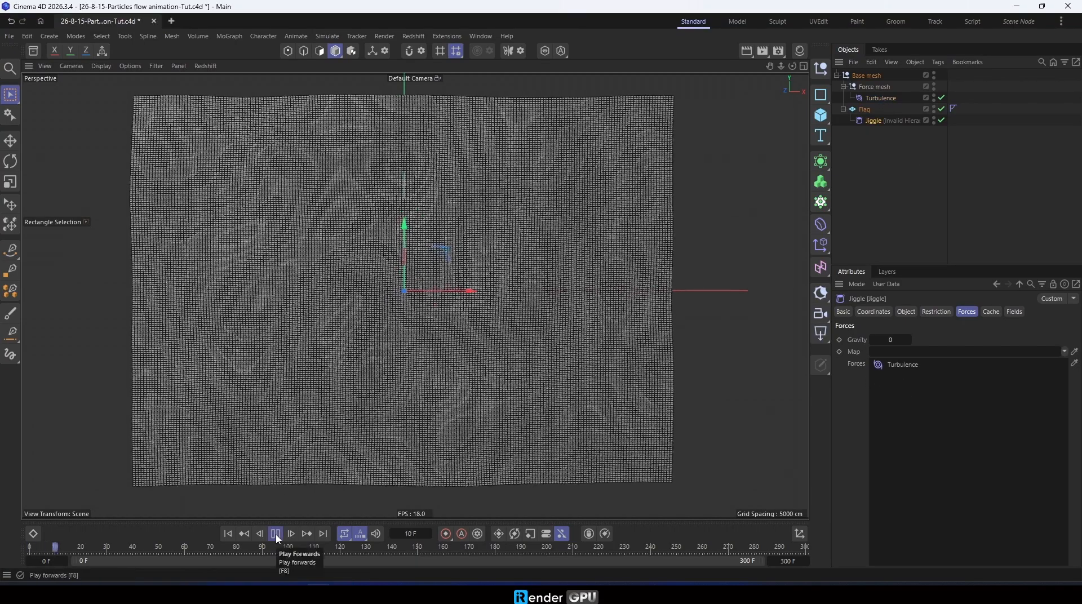
pyautogui.press('n')
pyautogui.press('a')
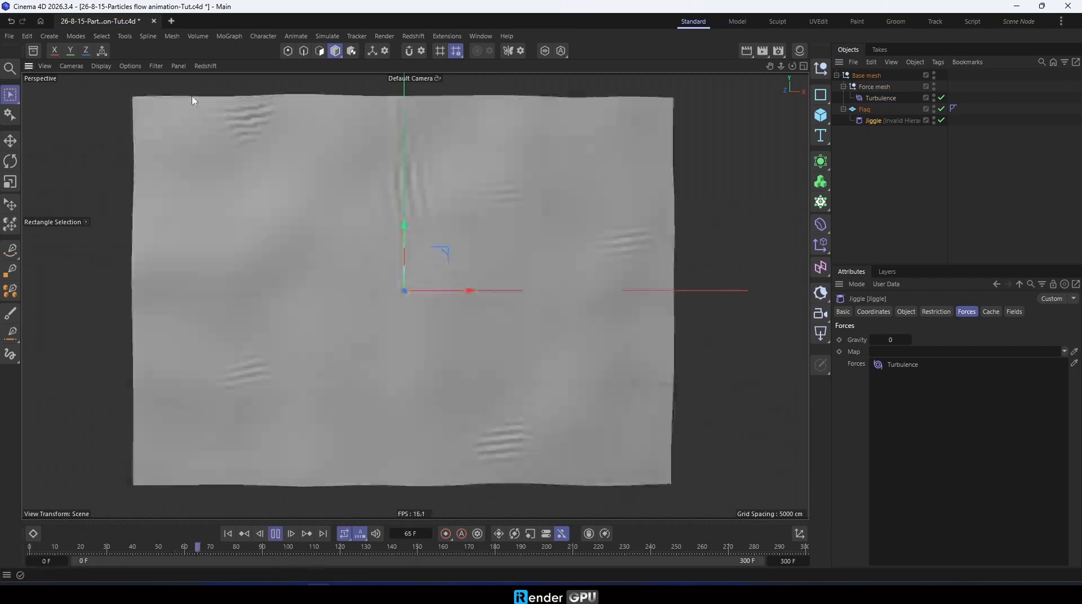
pyautogui.click(276, 534)
pyautogui.click(228, 534)
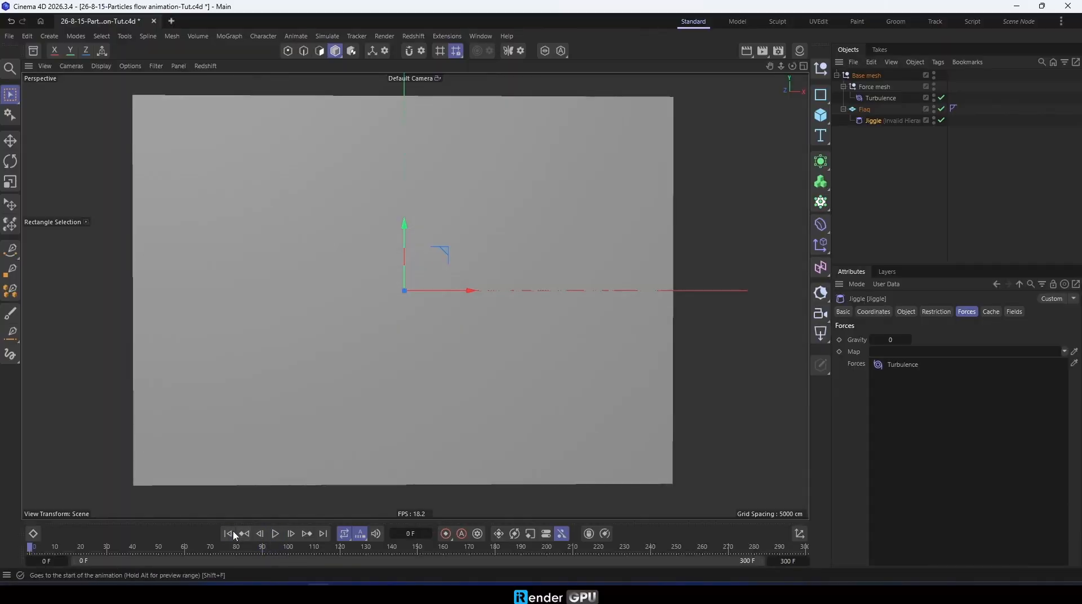
# Duplicate the Turbulence object within Force mesh, adjust the copy's settings, and add it to the Jiggle's forces list.
pyautogui.click(883, 99)
pyautogui.keyDown('ctrl'); pyautogui.moveTo(887, 105); pyautogui.dragTo(890, 119); pyautogui.keyUp('ctrl')
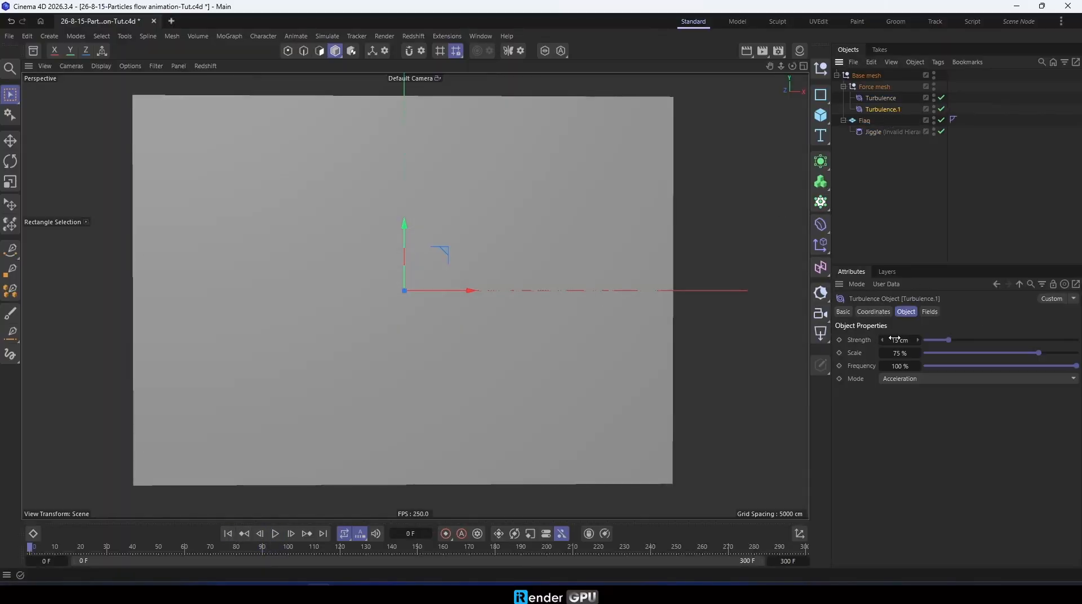
pyautogui.click(905, 354)
pyautogui.click(874, 132)
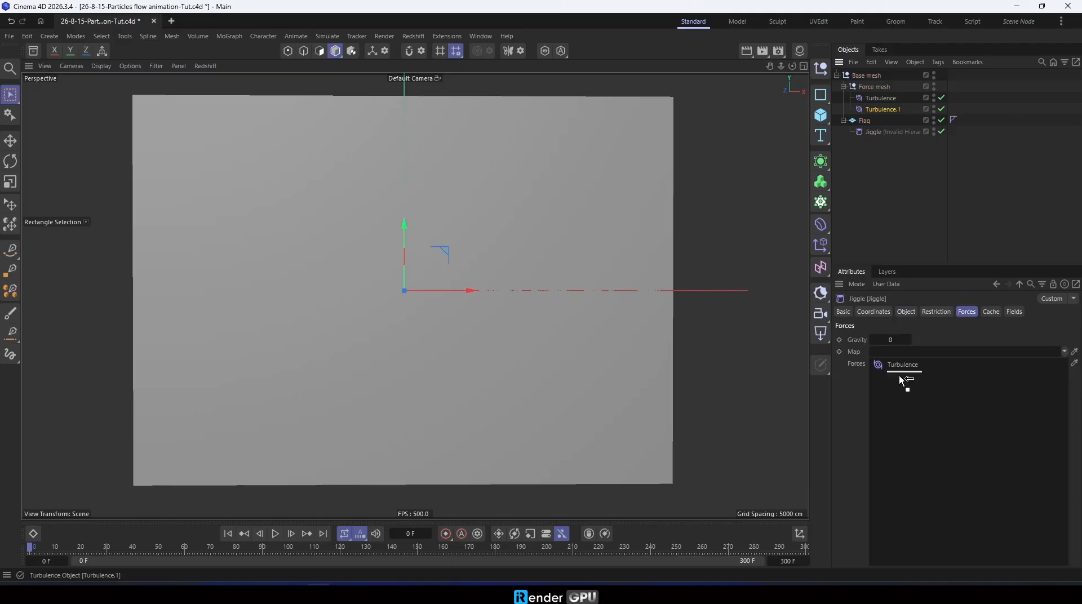
# Set the Jiggle deformer's Springs to 0 and preview the simulation before and after the change.
pyautogui.click(275, 534)
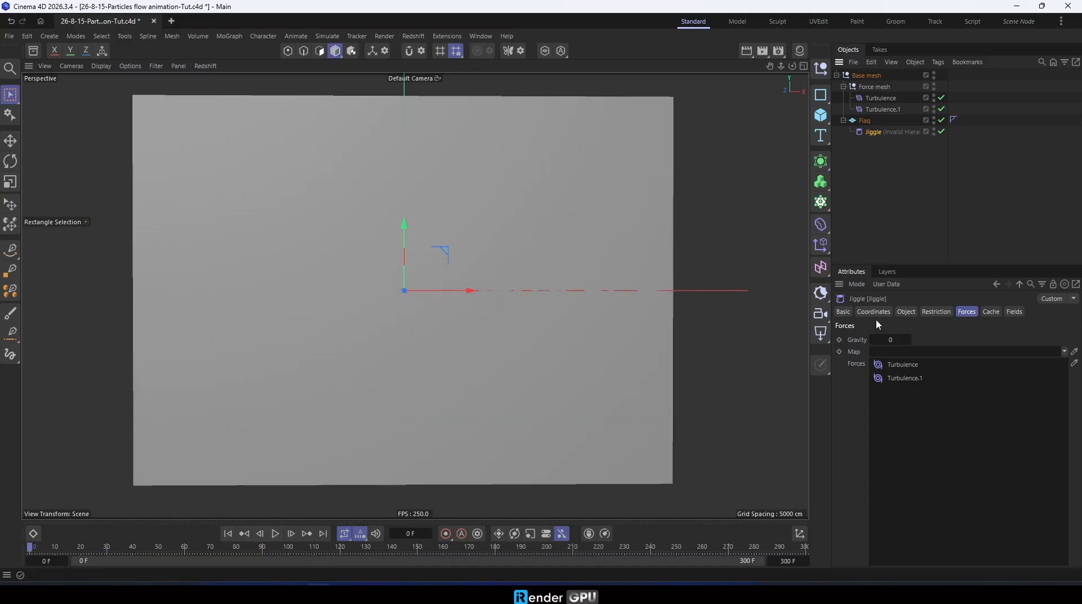
pyautogui.click(906, 312)
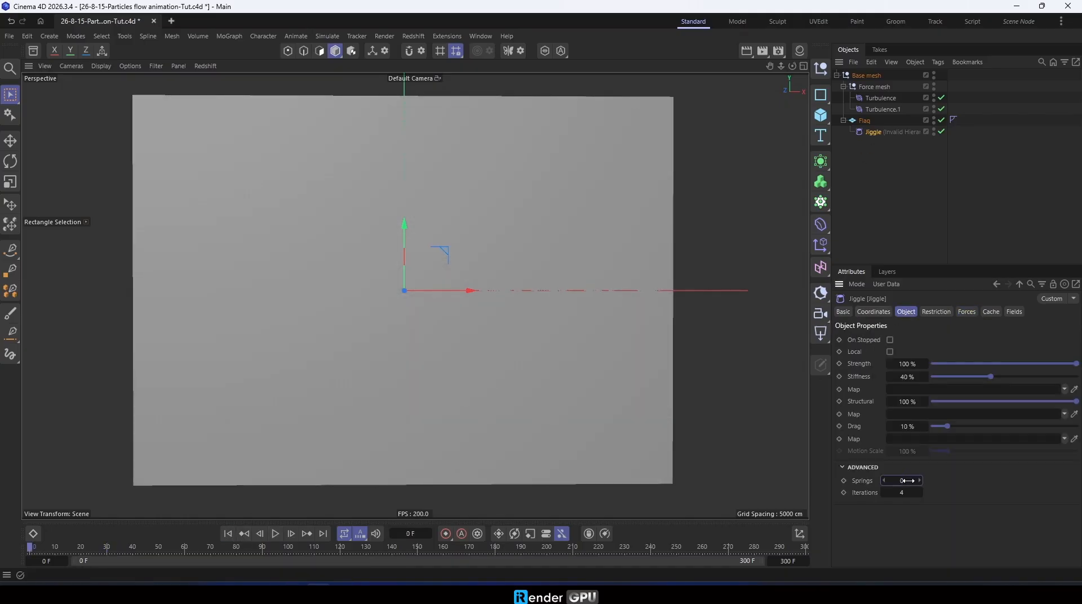
pyautogui.click(276, 534)
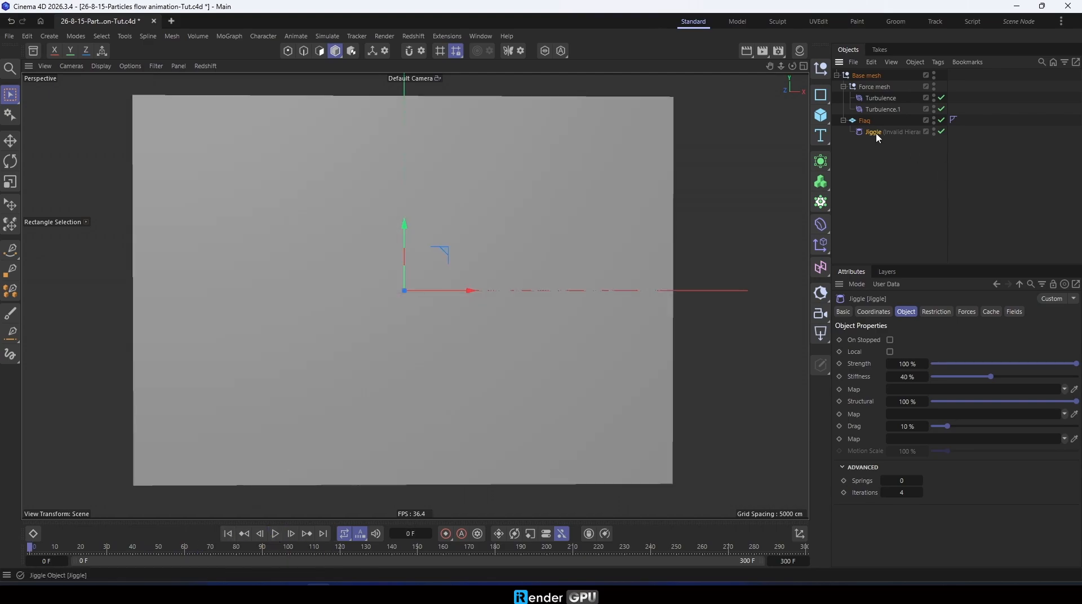
# Add a Linear Field to the Jiggle deformer and rename it "Linear Field base".
pyautogui.click(1015, 312)
pyautogui.click(872, 425)
pyautogui.doubleClick(902, 143)
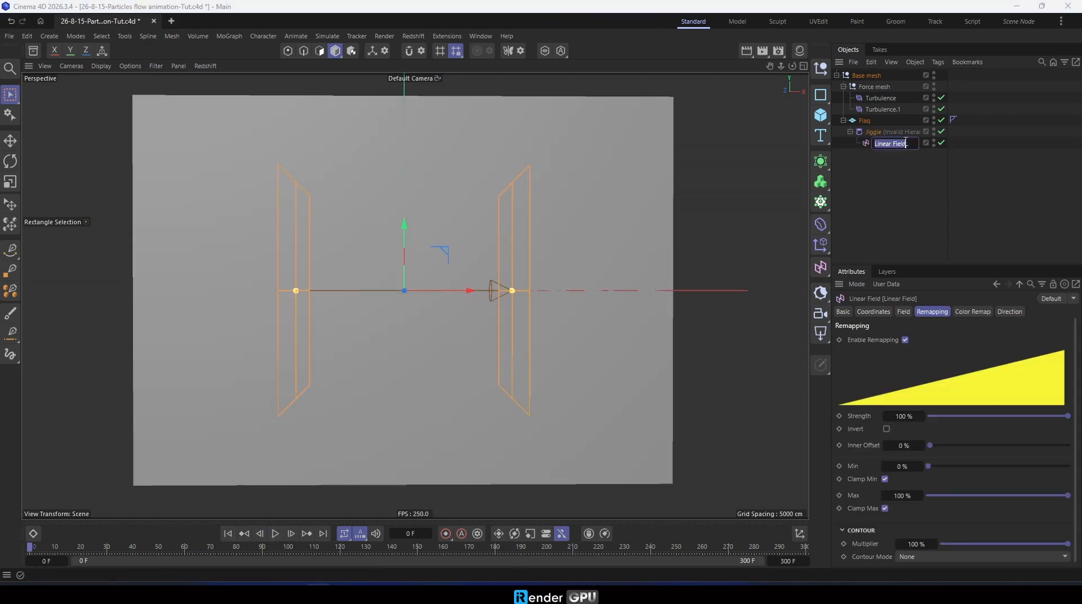
pyautogui.write('base')
pyautogui.press('Return')
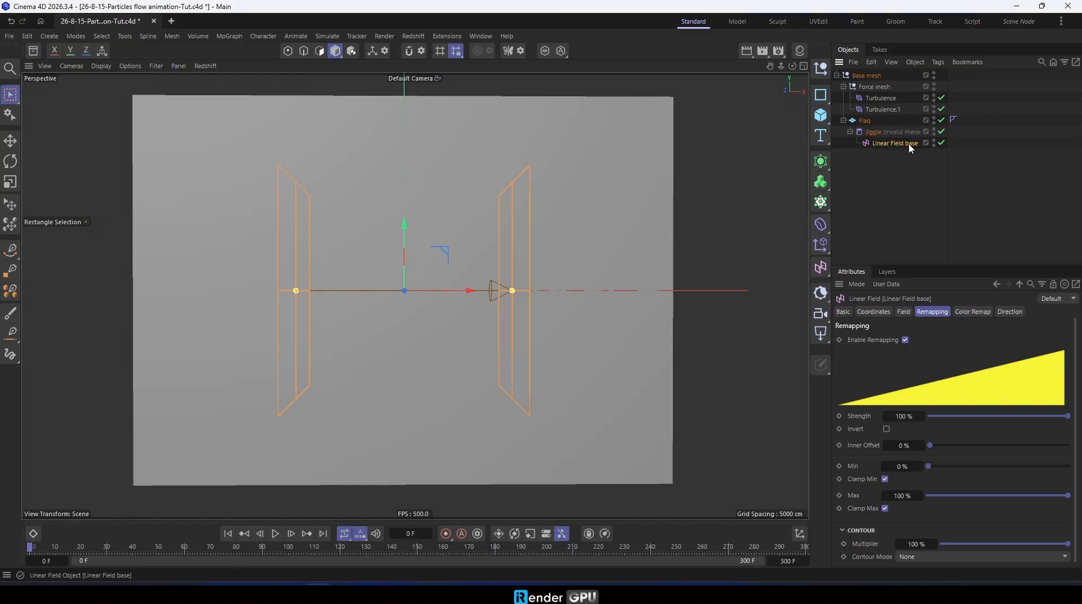
# Choose a contour mode in the remapping settings of Linear Field base.
pyautogui.click(931, 557)
pyautogui.click(925, 546)
# Set the length of Linear Field base to 200 cm and its X position to -20 cm.
pyautogui.click(904, 312)
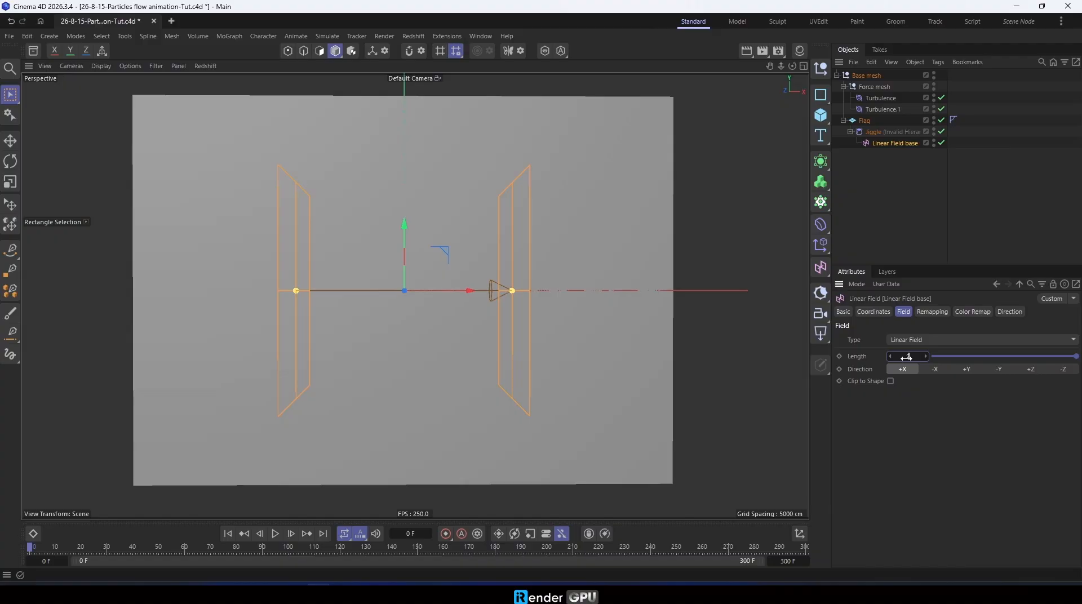
pyautogui.press('Return')
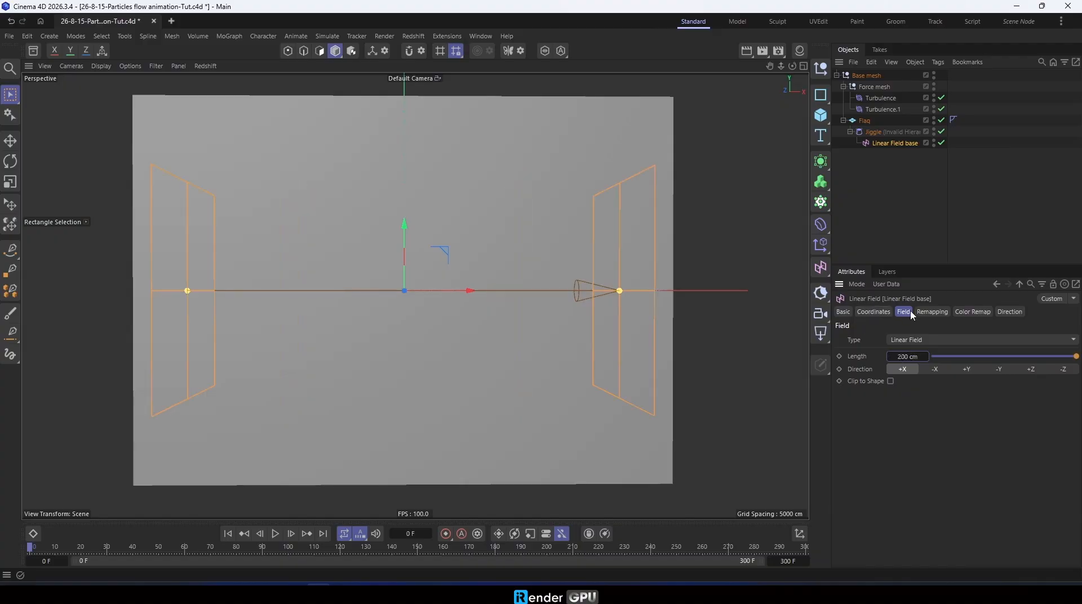
pyautogui.click(874, 312)
pyautogui.press('Return')
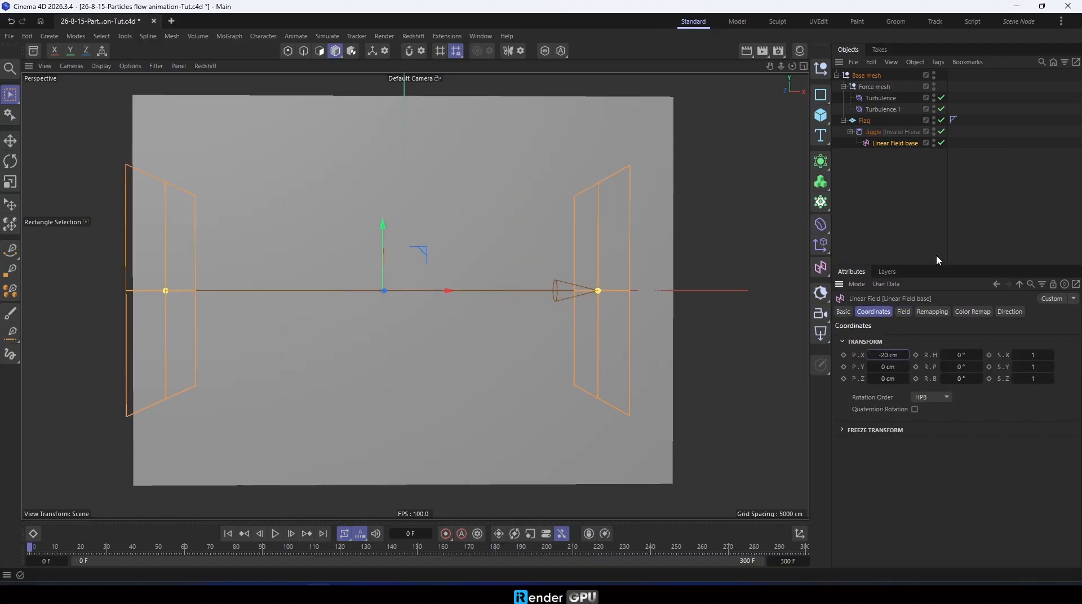
# Check the Jiggle deformer's fields, add a Wind force to the Force mesh group and assign Linear Field base as its field.
pyautogui.click(874, 132)
pyautogui.click(1015, 312)
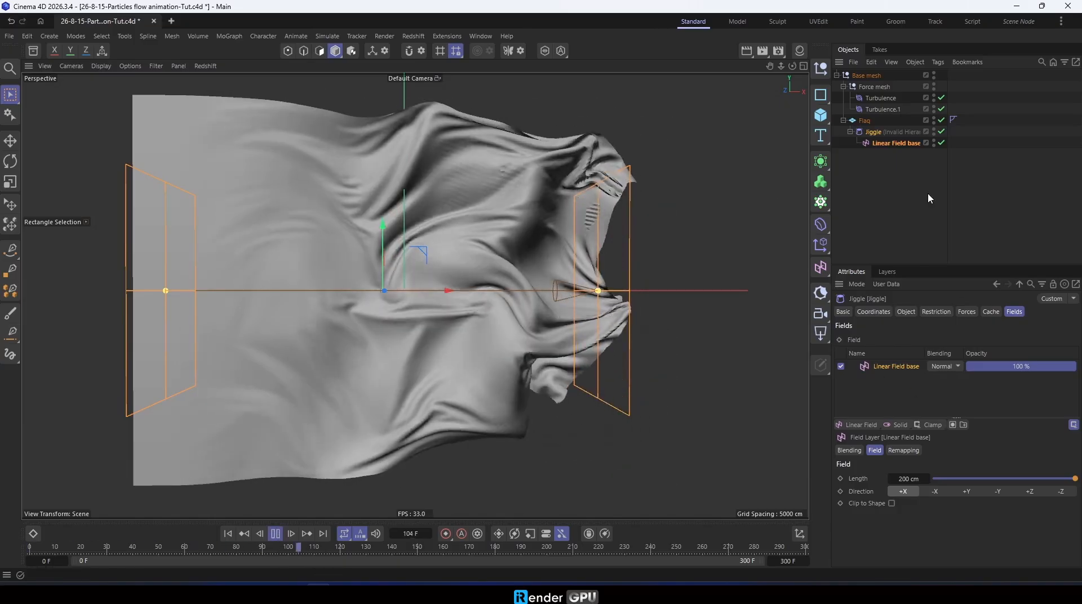
pyautogui.click(327, 36)
pyautogui.moveTo(349, 62)
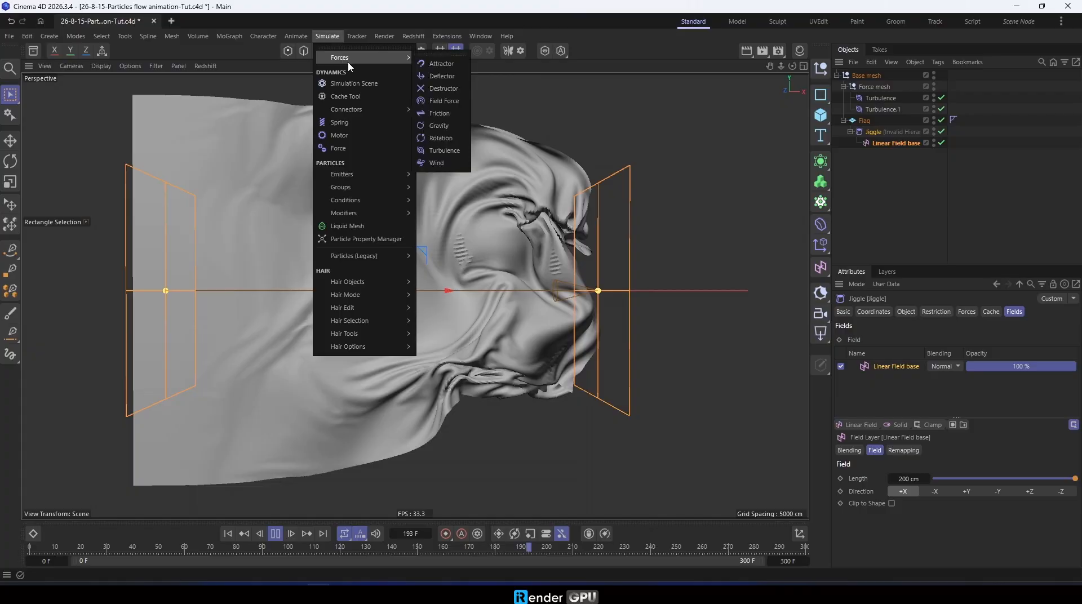
pyautogui.click(437, 163)
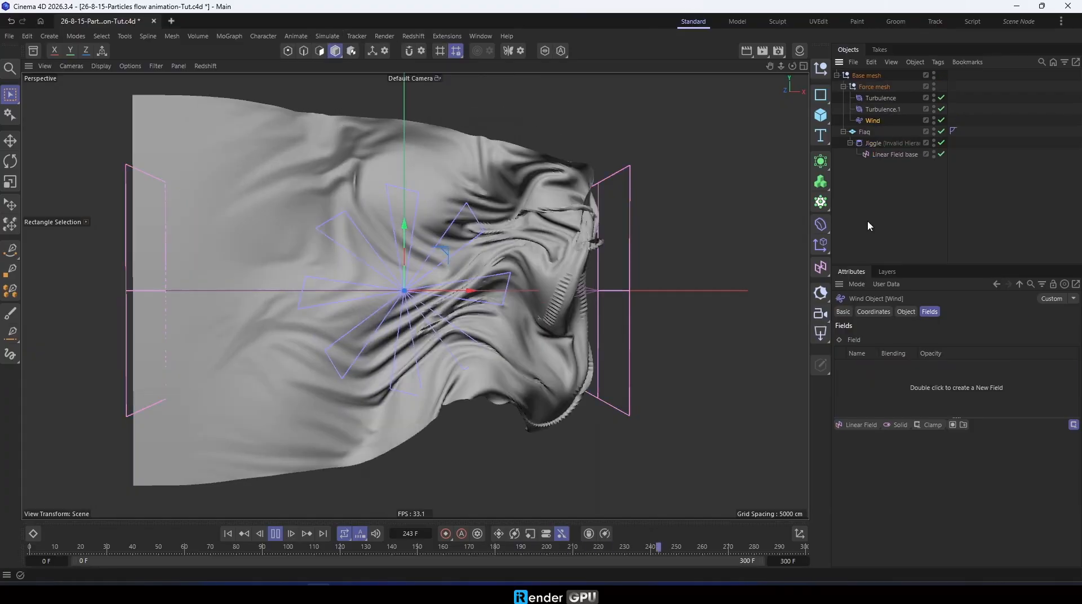
pyautogui.moveTo(882, 389); pyautogui.dragTo(884, 386)
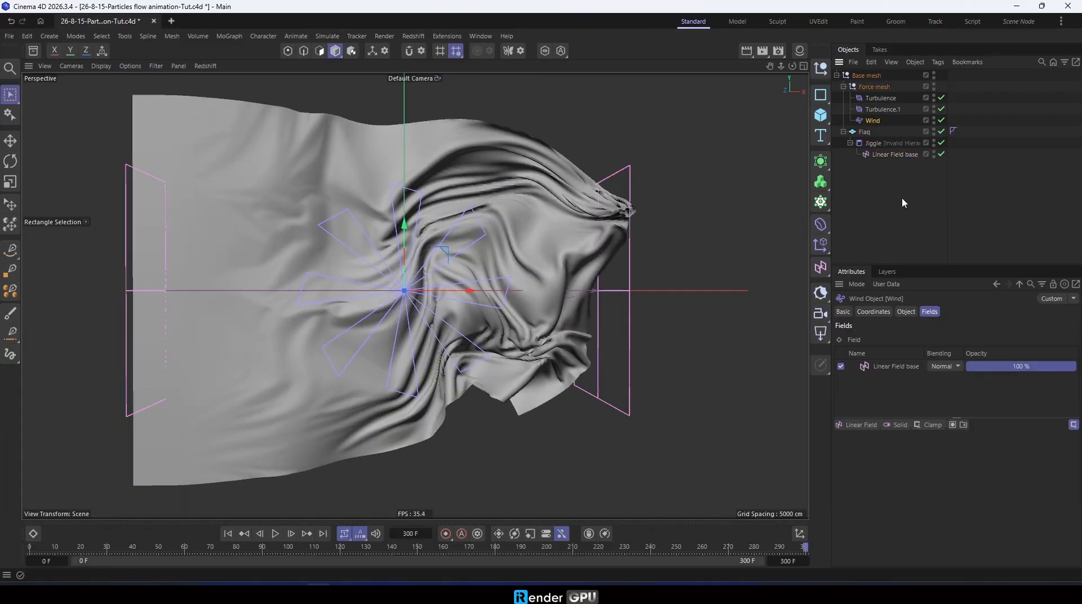
# Set the Wind's speed to 4 cm and Turbulence Scale to 1000 %, and rotate it to H 90°, P 165°, B 90°.
pyautogui.click(906, 312)
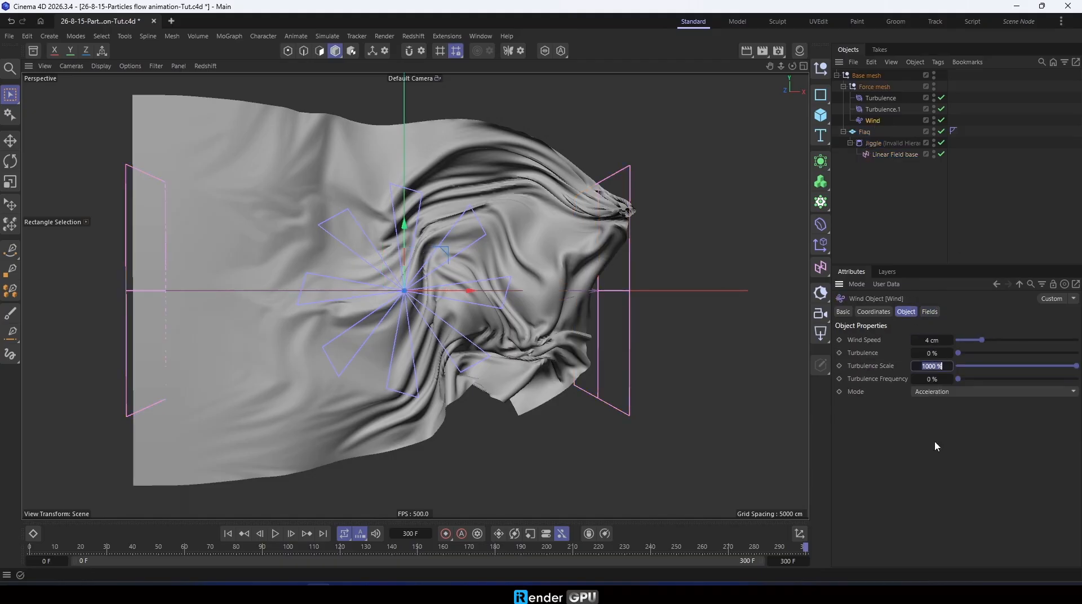
pyautogui.click(873, 311)
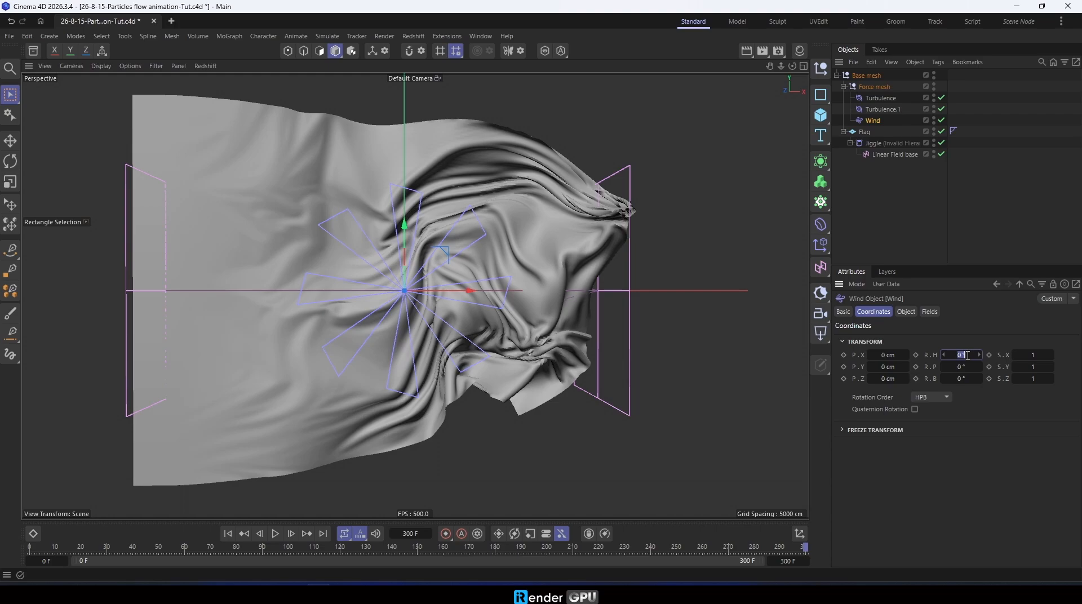
pyautogui.click(956, 379)
pyautogui.write('9')
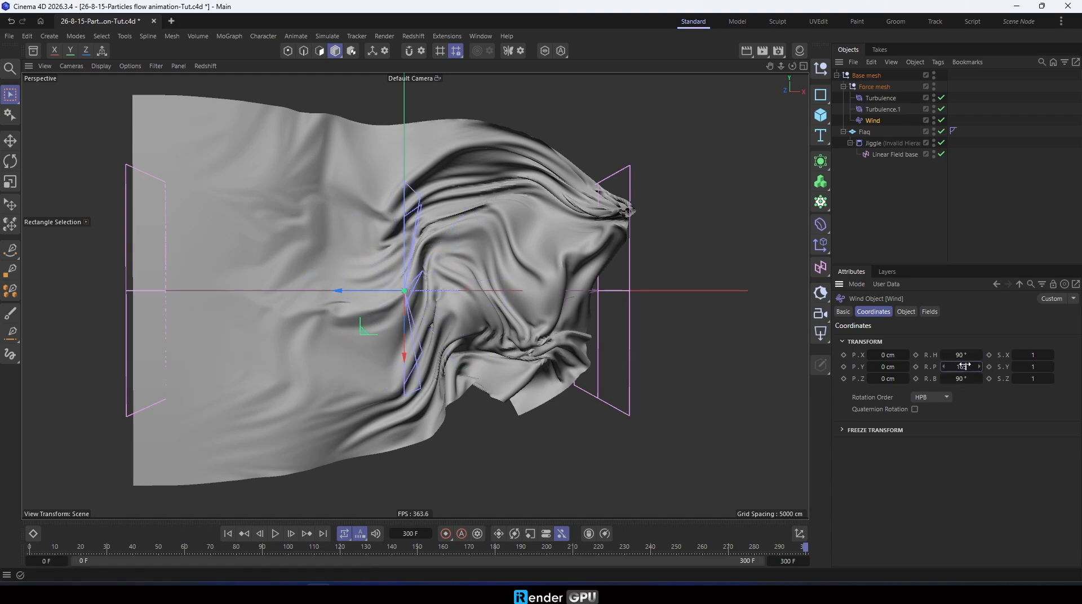
pyautogui.press('Return')
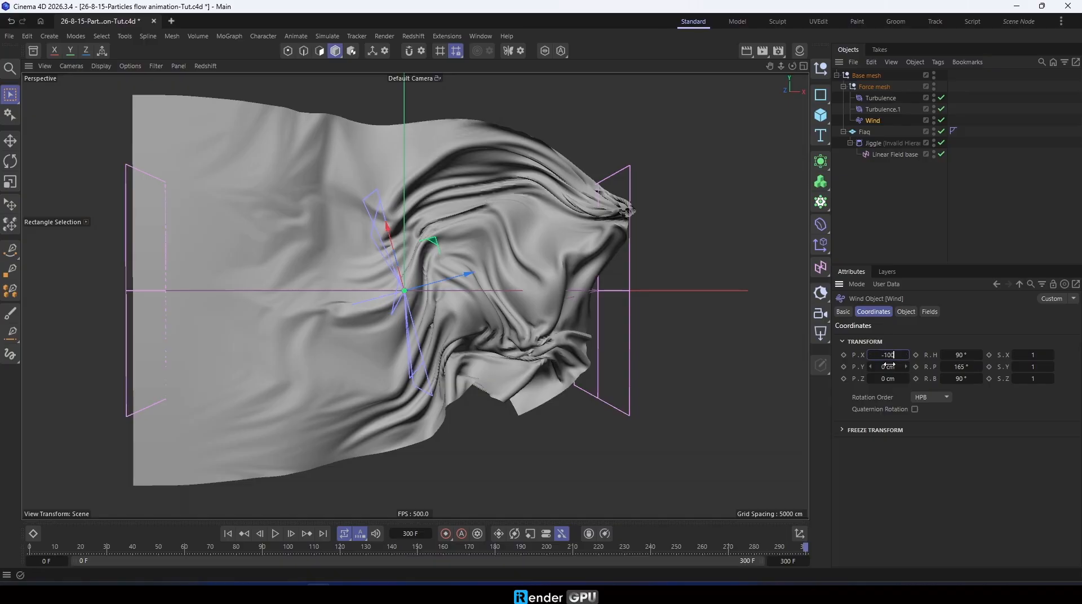
# Position the Wind at X -100 cm and Y -170 cm and preview the flag simulation from the start.
pyautogui.write('-100')
pyautogui.click(889, 367)
pyautogui.write('-170')
pyautogui.press('Return')
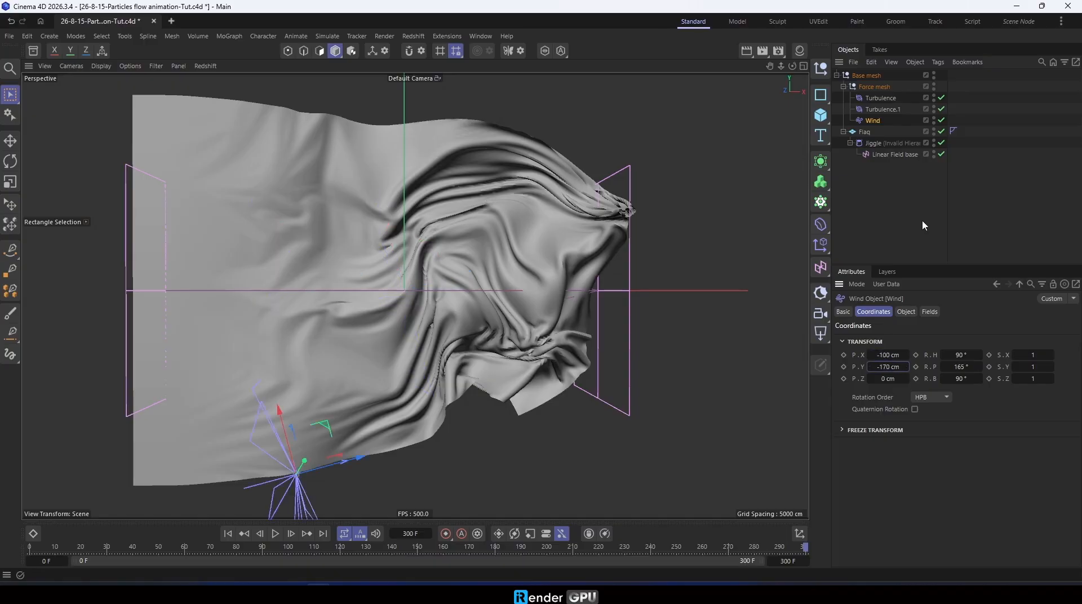
pyautogui.click(227, 534)
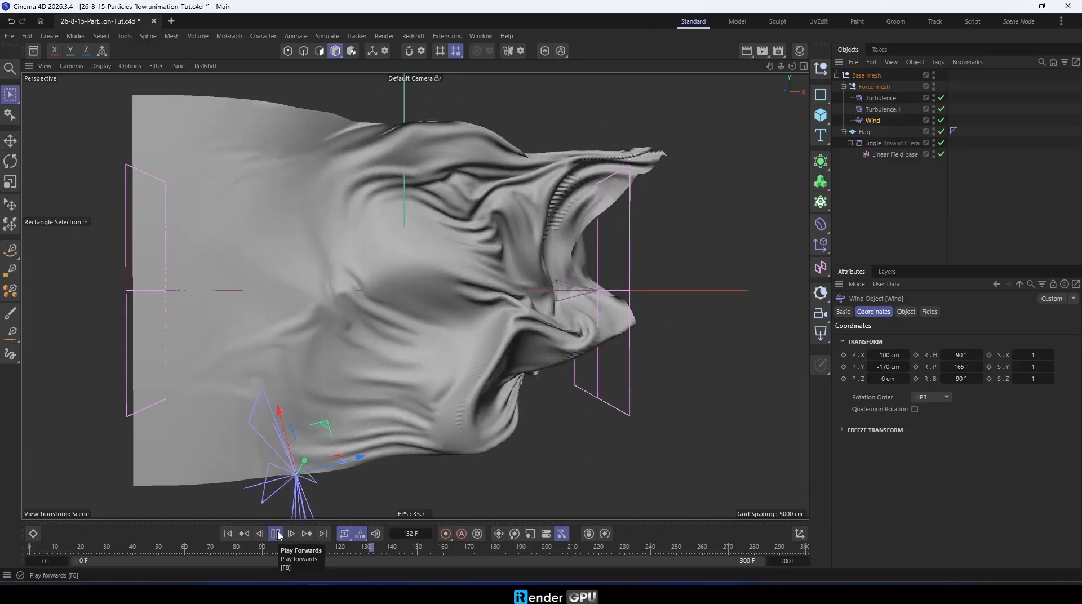
pyautogui.click(276, 534)
pyautogui.click(239, 531)
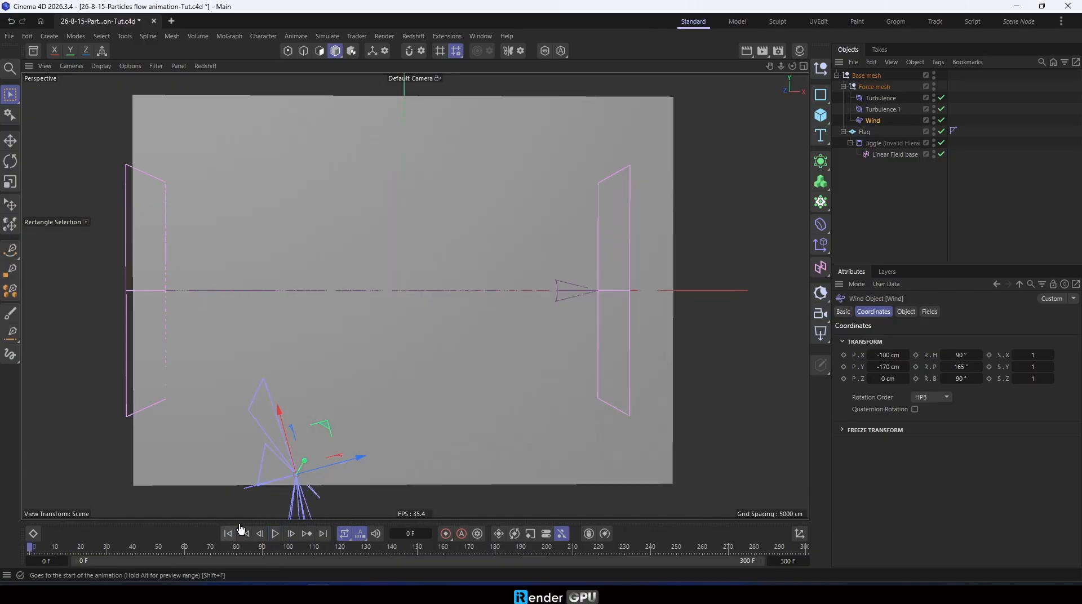
# Add a Smoothing deformer under the Flag plane, below the Jiggle deformer, and hide Linear Field base in the viewport.
pyautogui.click(865, 132)
pyautogui.click(824, 226)
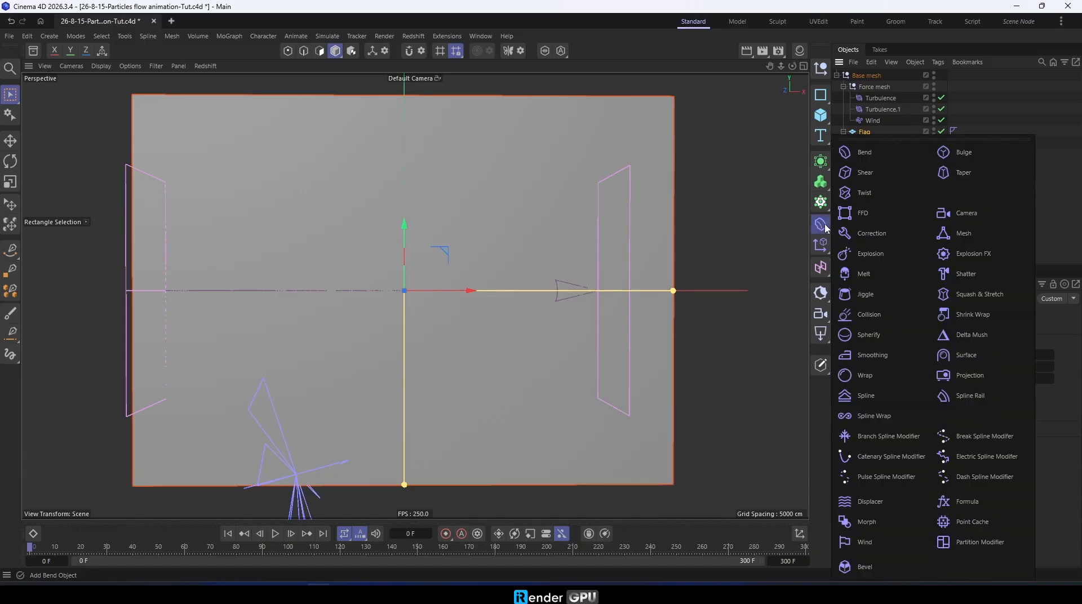
pyautogui.click(870, 355)
pyautogui.moveTo(874, 147); pyautogui.dragTo(896, 158)
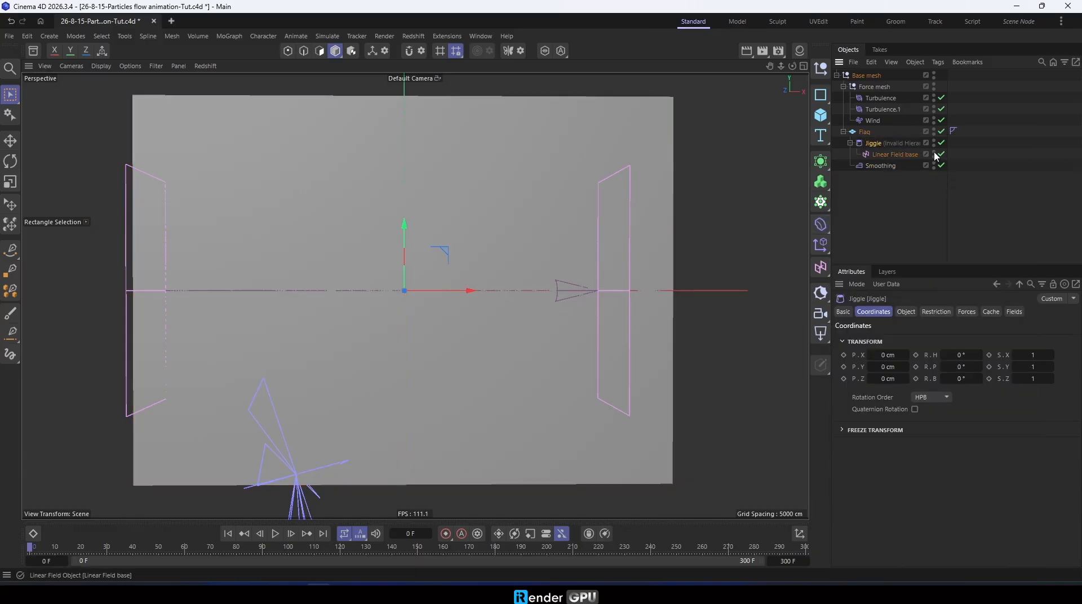
# Set the Smoothing deformer's strength to 35 % and preview the simulation.
pyautogui.click(882, 167)
pyautogui.click(906, 312)
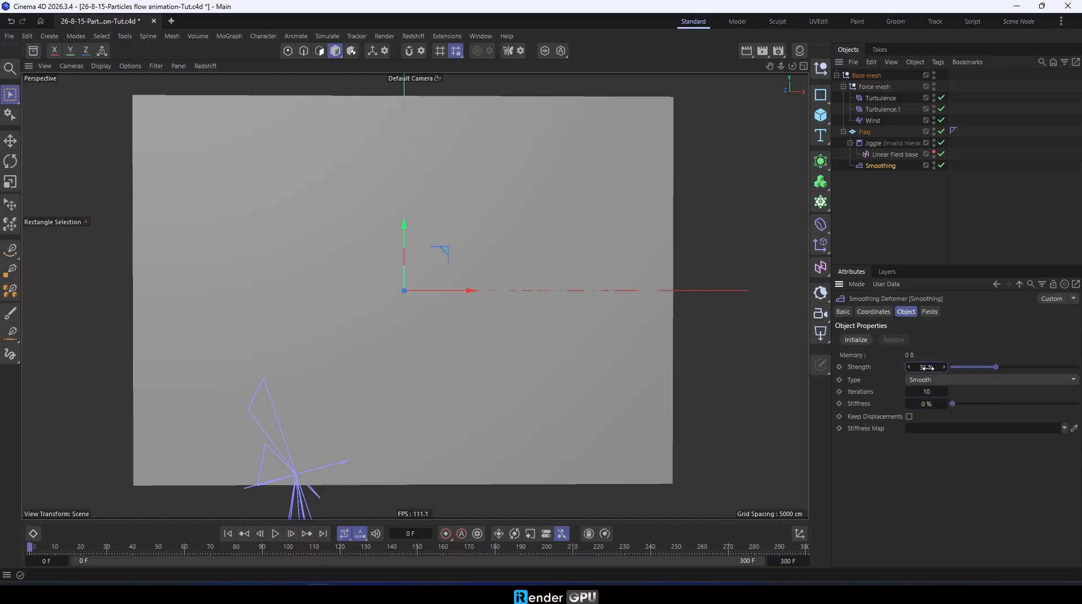
pyautogui.click(275, 534)
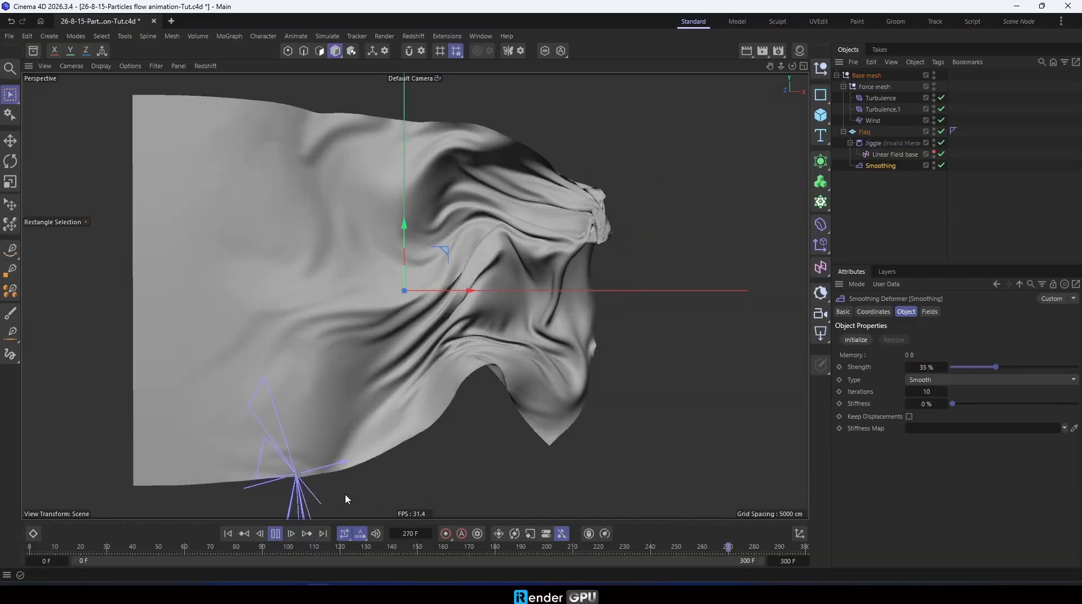
pyautogui.click(229, 535)
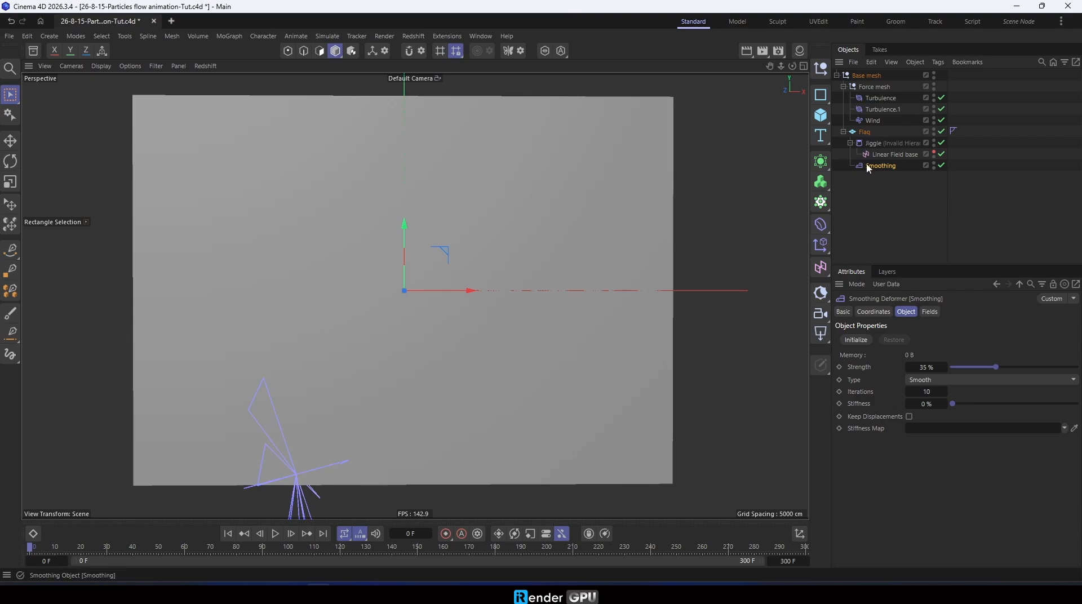
# Hide the Force mesh group in the viewport and add a Capsule with a radius of 5 cm and a height of 400 cm.
pyautogui.click(937, 201)
pyautogui.click(844, 132)
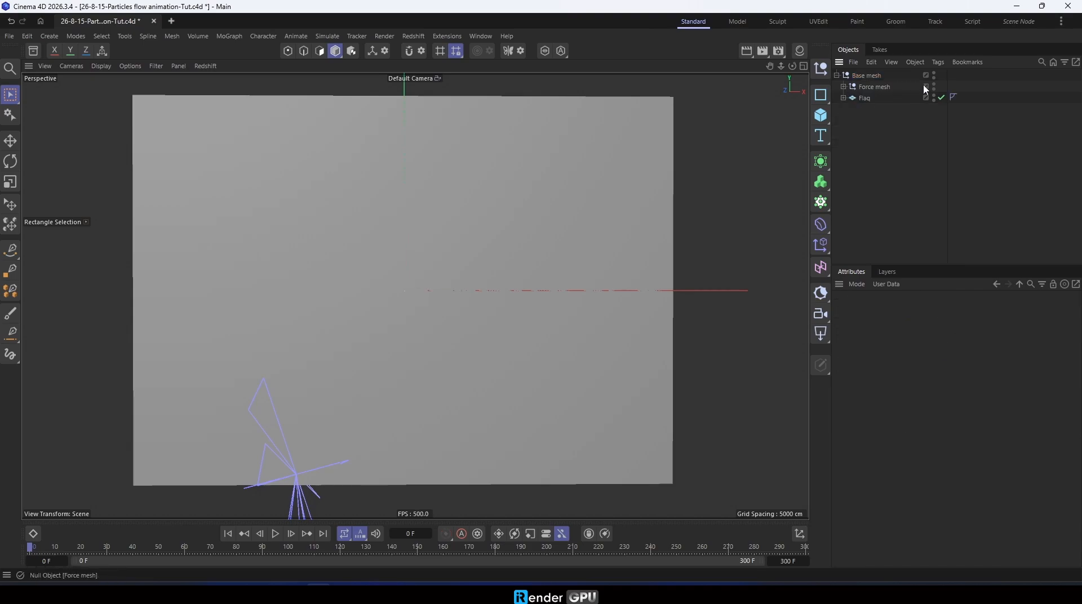
pyautogui.click(821, 116)
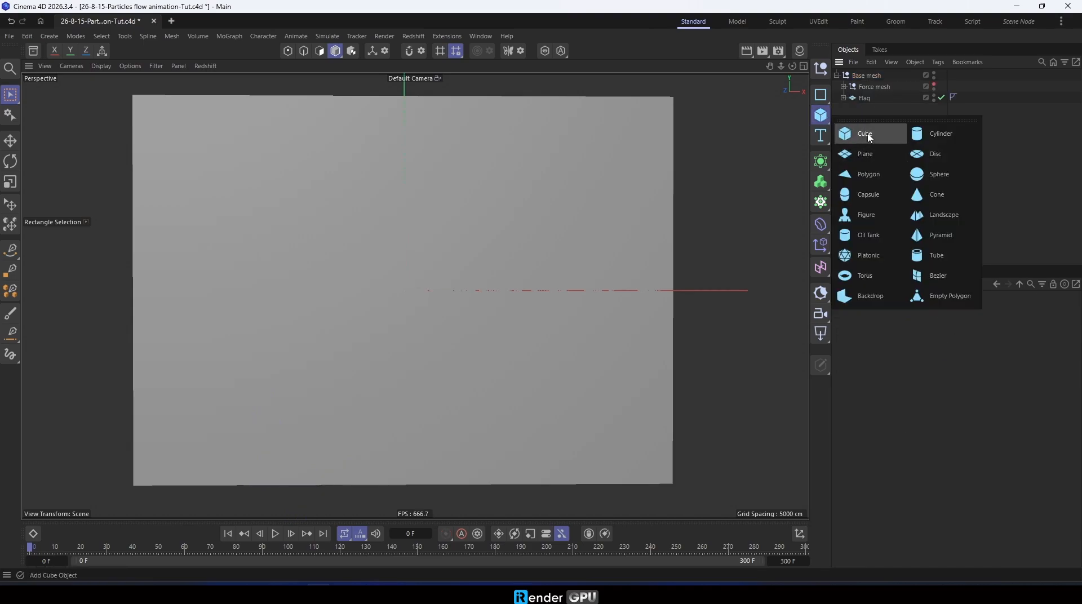
pyautogui.click(868, 196)
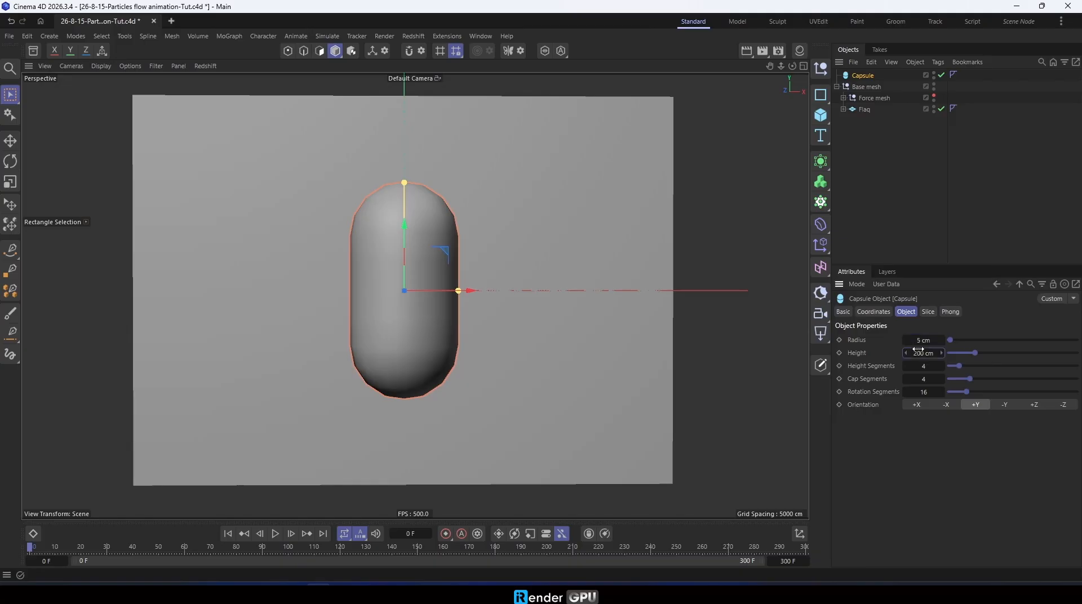
pyautogui.write('400')
pyautogui.press('Return')
# Move the Capsule to X -245 cm as a pole along the flag's fixed edge.
pyautogui.click(879, 314)
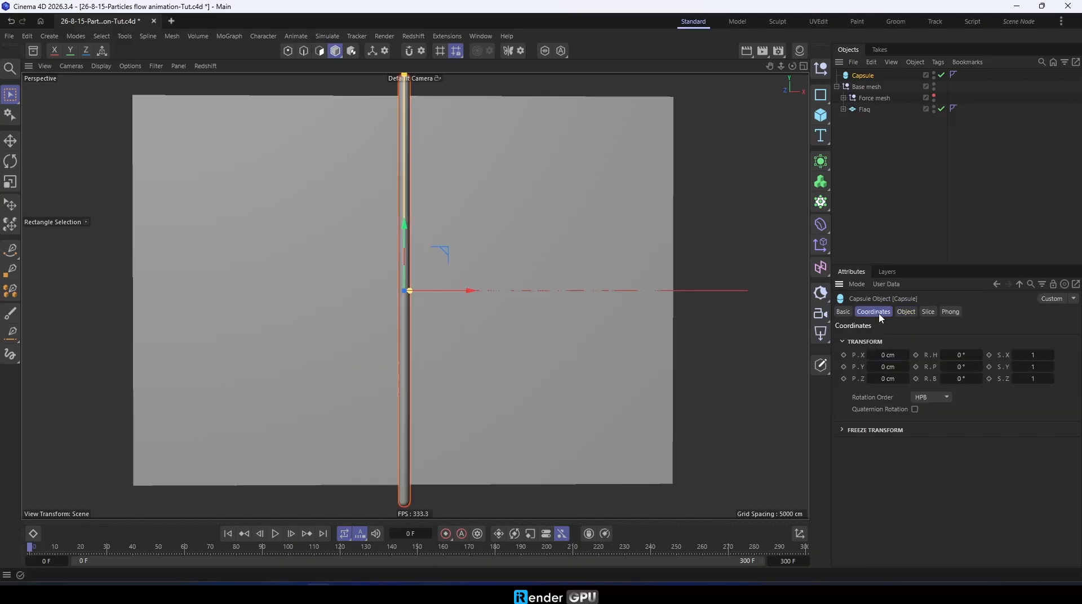
pyautogui.click(890, 355)
pyautogui.write('-245')
pyautogui.press('Return')
pyautogui.scroll(-2, 391, 290)
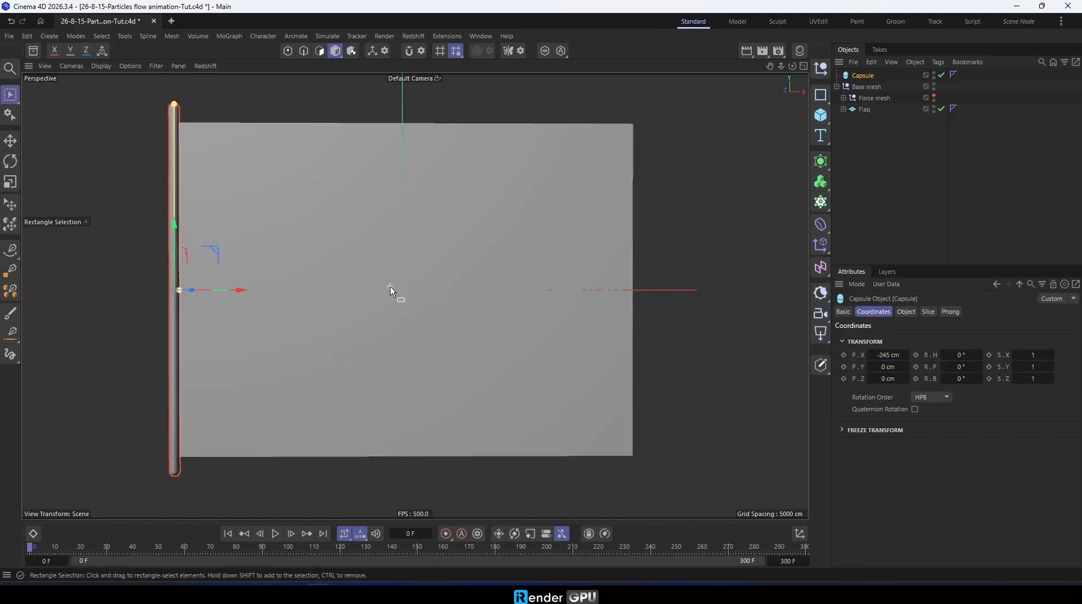
# Play the simulation and set the Smoothing deformer's strength to 40 %.
pyautogui.click(876, 224)
pyautogui.press('F8')
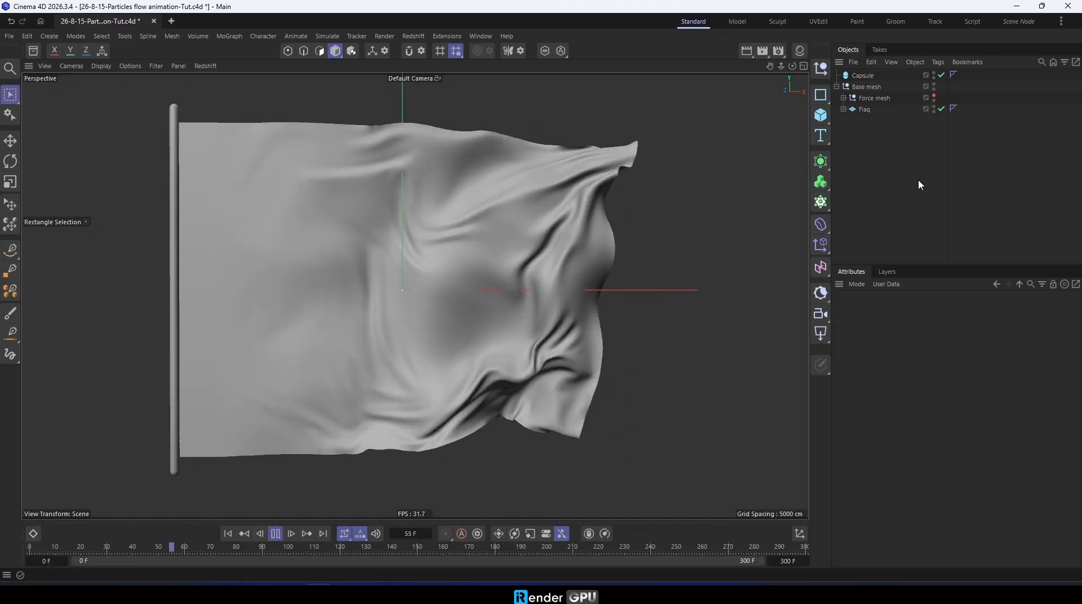
pyautogui.click(844, 110)
pyautogui.click(880, 144)
pyautogui.click(906, 312)
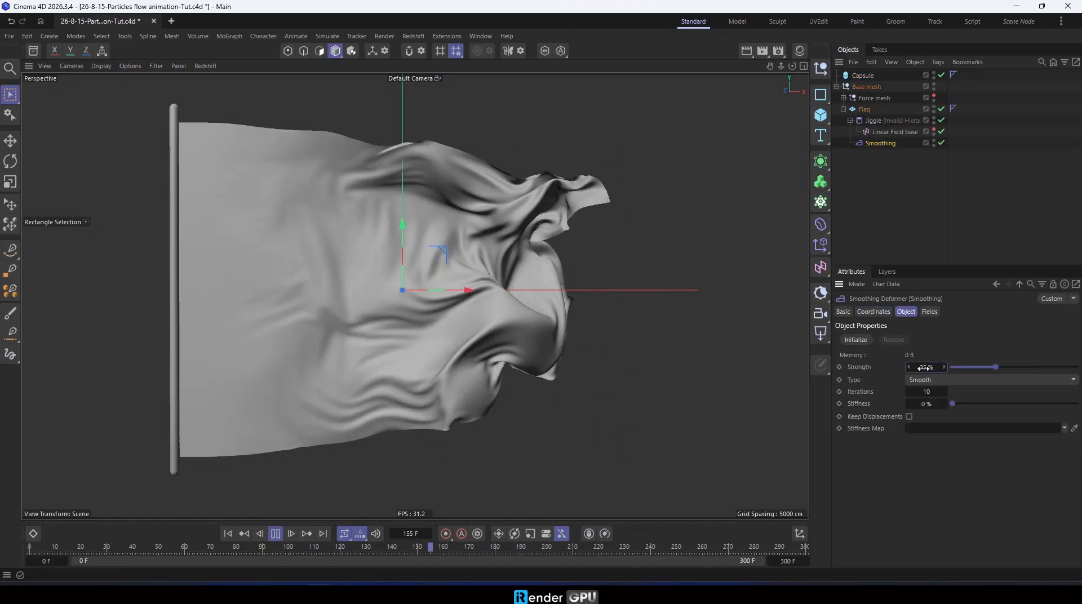
pyautogui.moveTo(925, 367); pyautogui.dragTo(936, 367)
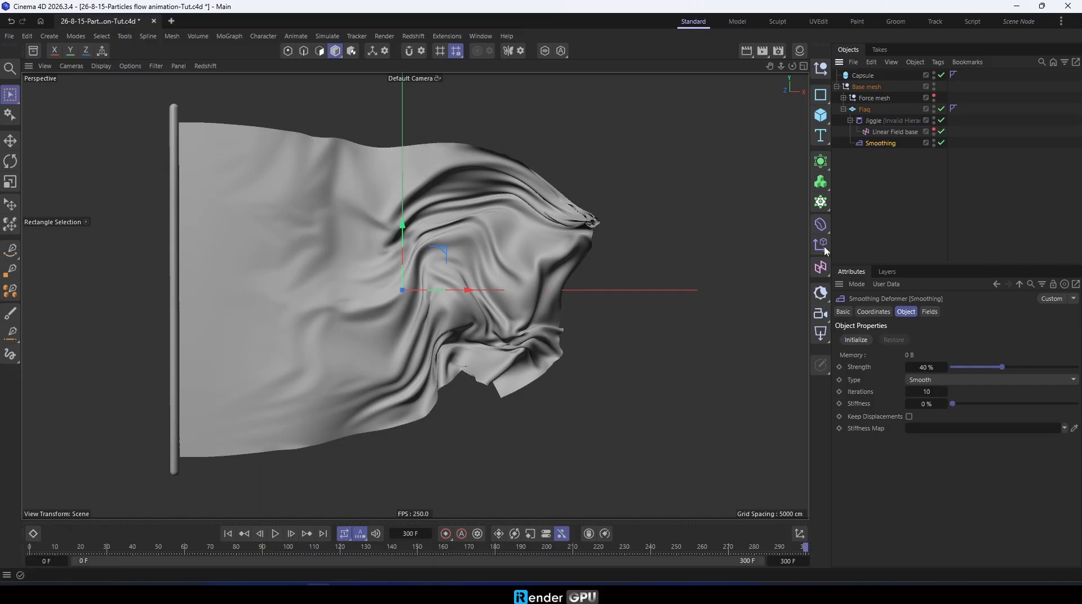
# Set the X position of Linear Field base to -30 cm and replay the simulation.
pyautogui.click(885, 132)
pyautogui.click(873, 312)
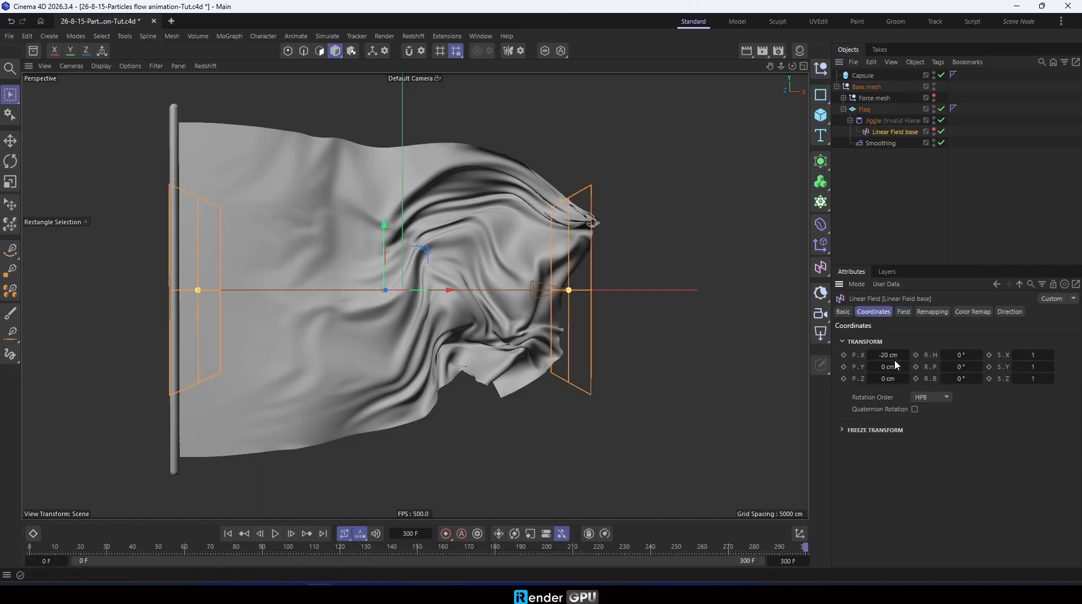
pyautogui.press('Return')
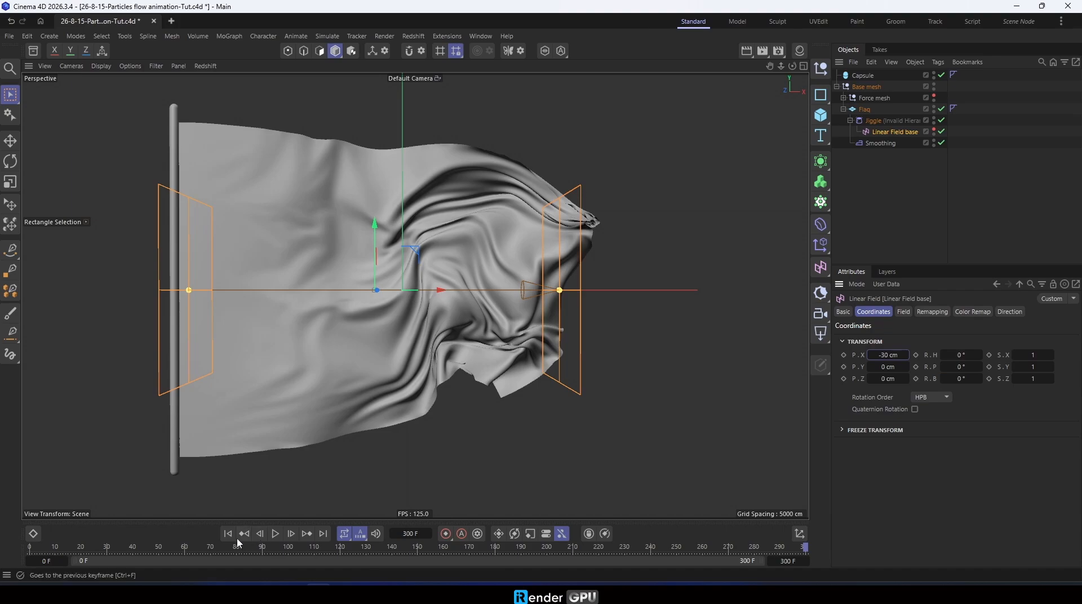
pyautogui.click(275, 534)
pyautogui.click(867, 228)
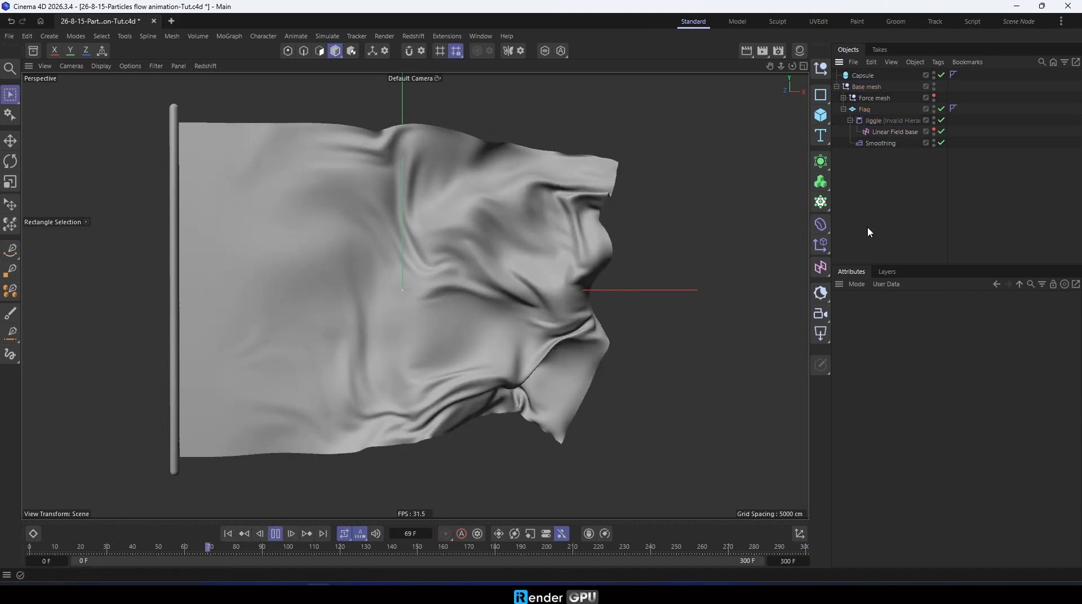
# Add the Wind object from the Force mesh group to the Jiggle deformer's list of forces.
pyautogui.click(844, 97)
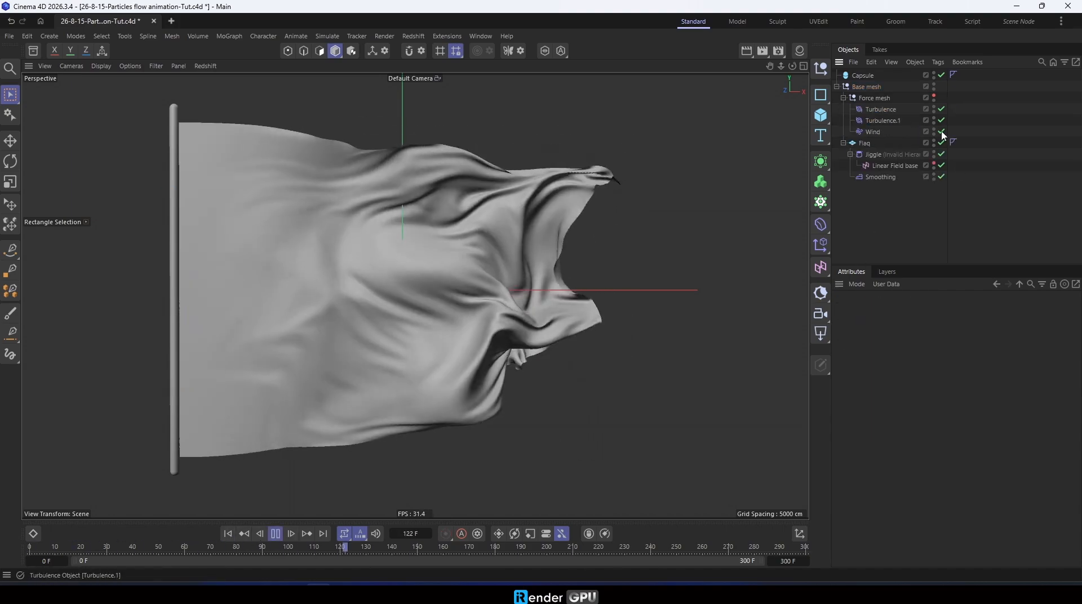
pyautogui.click(874, 154)
pyautogui.click(969, 313)
pyautogui.moveTo(874, 132); pyautogui.dragTo(902, 394)
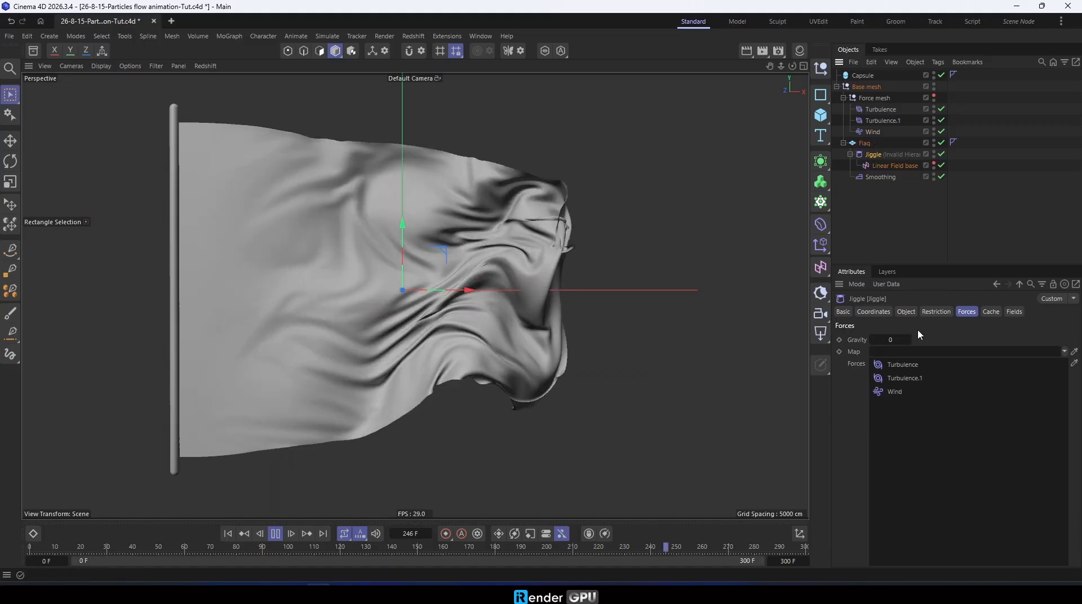
pyautogui.click(862, 241)
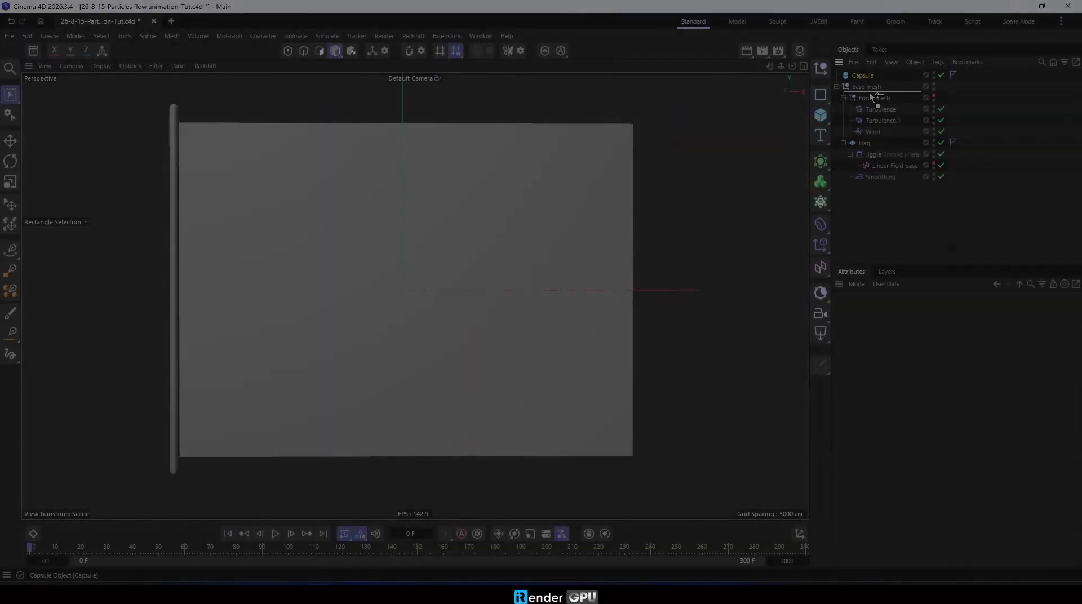
# Move the Capsule into the Base mesh group and create a null named "Particles".
pyautogui.click(853, 88)
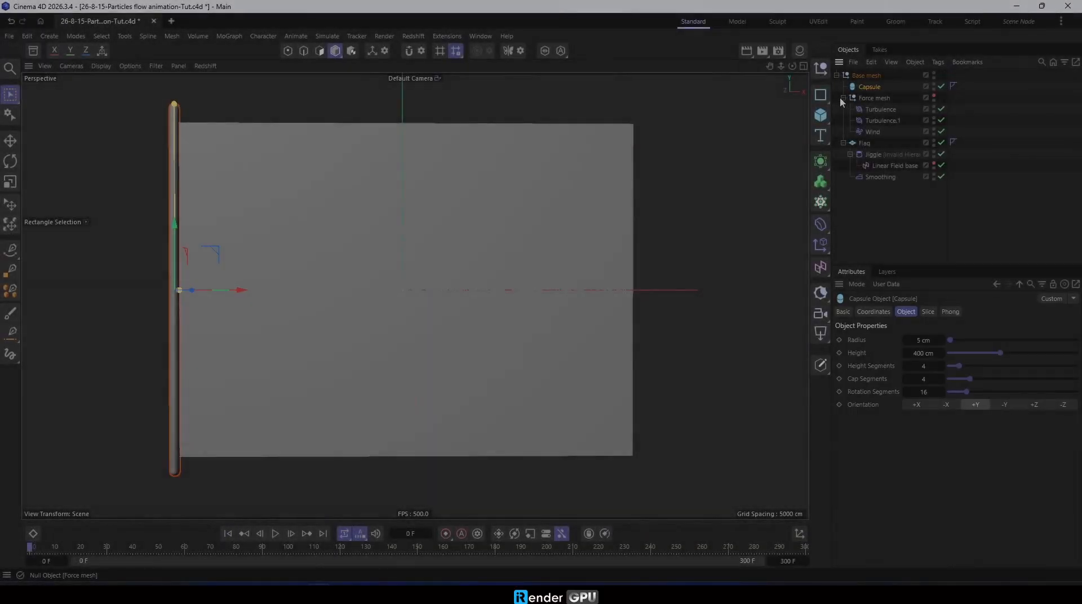
pyautogui.click(820, 69)
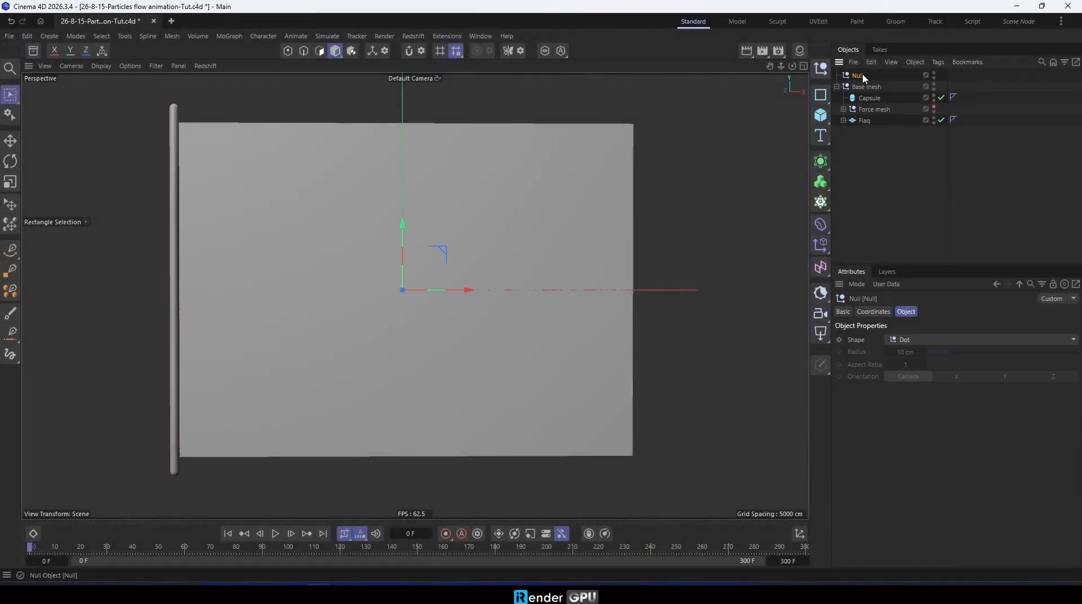
pyautogui.doubleClick(859, 75)
pyautogui.click(859, 74)
pyautogui.write('Particle')
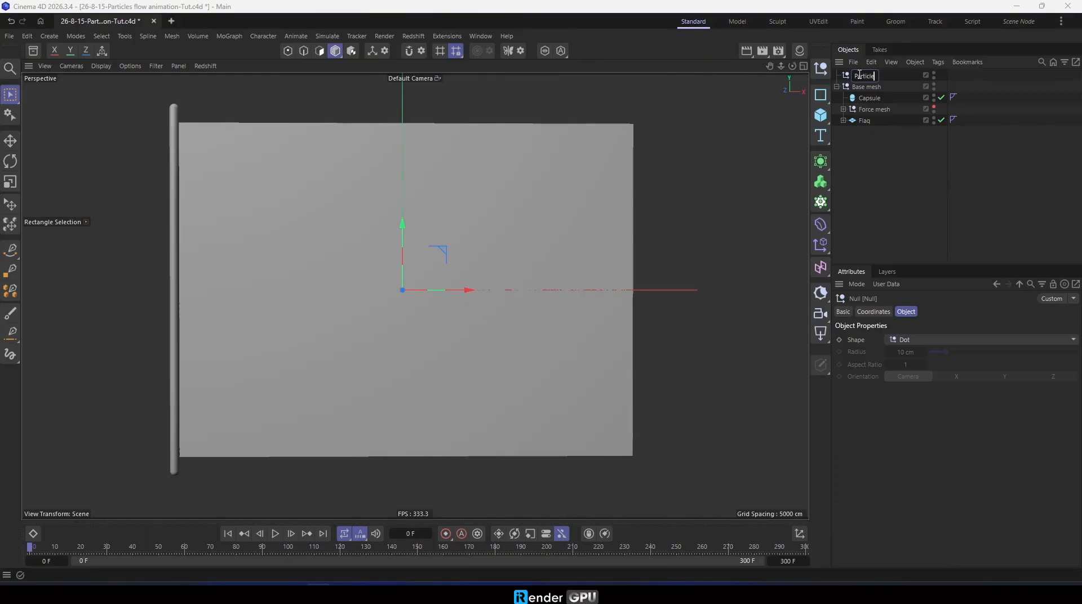
pyautogui.write('s')
pyautogui.press('Return')
# Add a Vertex Map tag to the Flag plane and name it "Vertex Map Particles".
pyautogui.click(871, 122)
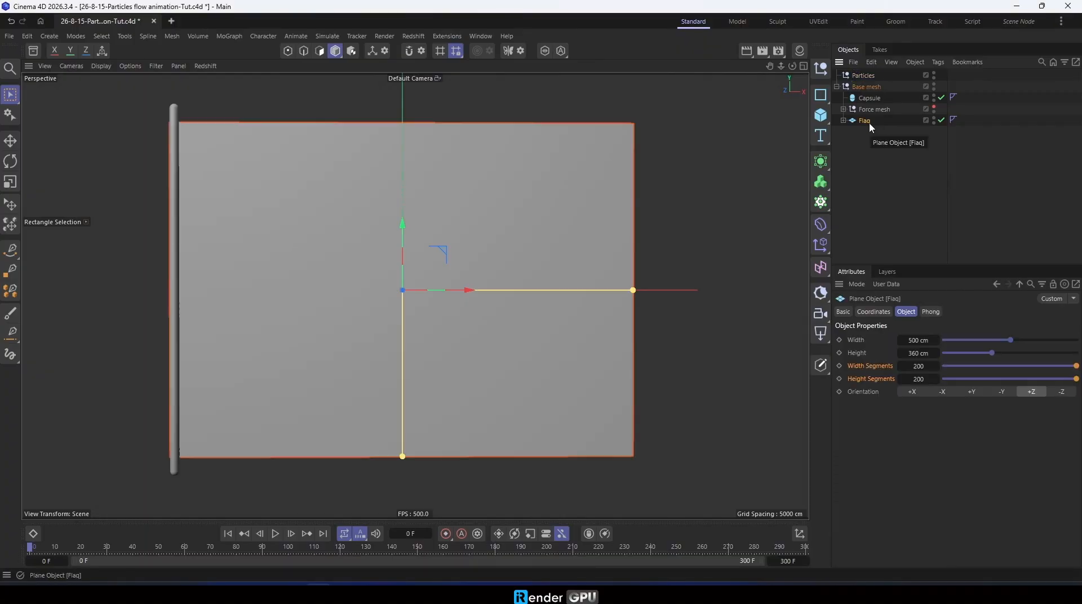
pyautogui.click(327, 36)
pyautogui.press('Escape')
pyautogui.rightClick(866, 123)
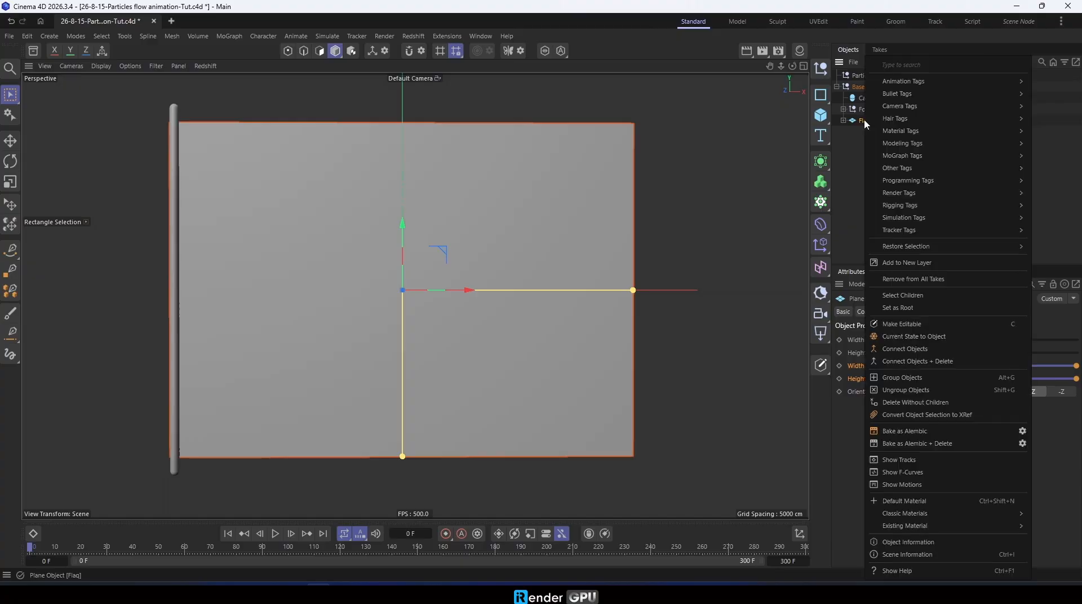
pyautogui.moveTo(913, 168)
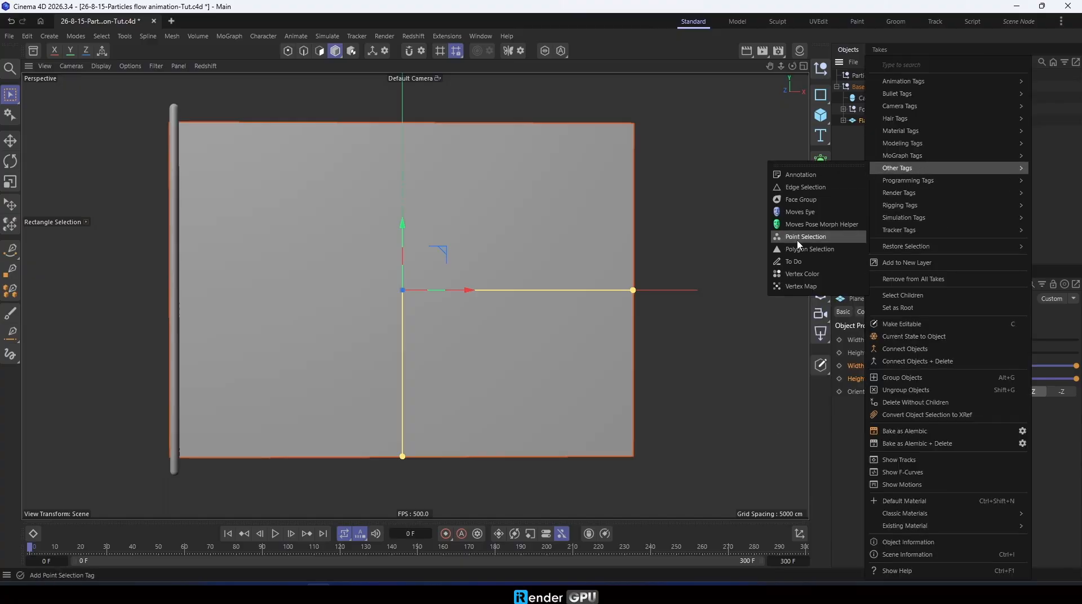
pyautogui.click(809, 288)
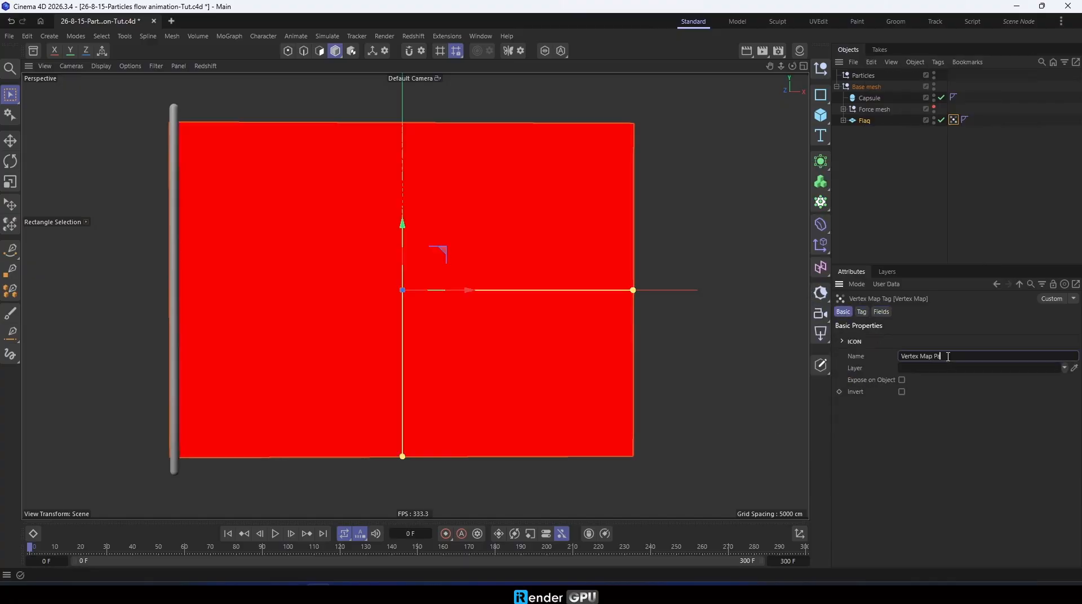
pyautogui.press('Return')
# Add Linear Field base and a Range Map modifier layer to the fields of Vertex Map Particles.
pyautogui.click(883, 313)
pyautogui.click(844, 121)
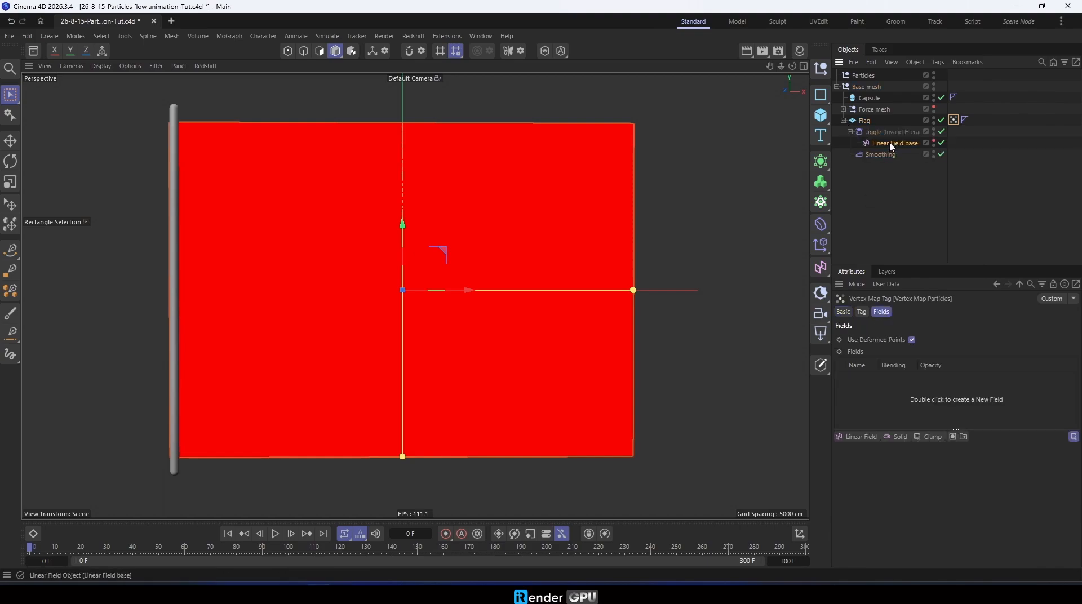
pyautogui.moveTo(890, 143); pyautogui.dragTo(871, 392)
pyautogui.click(937, 437)
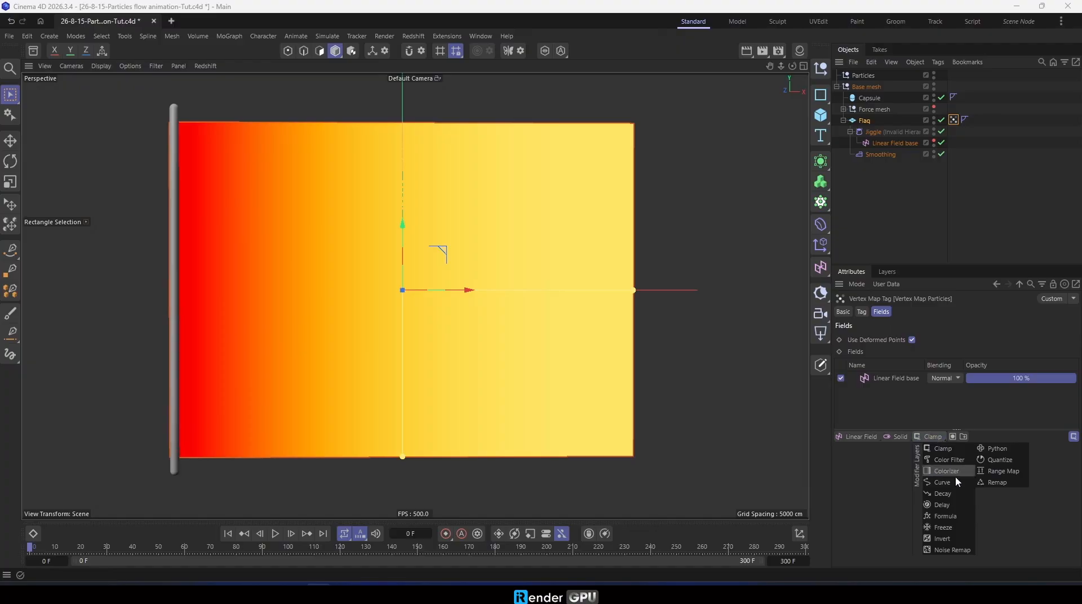
pyautogui.click(1000, 471)
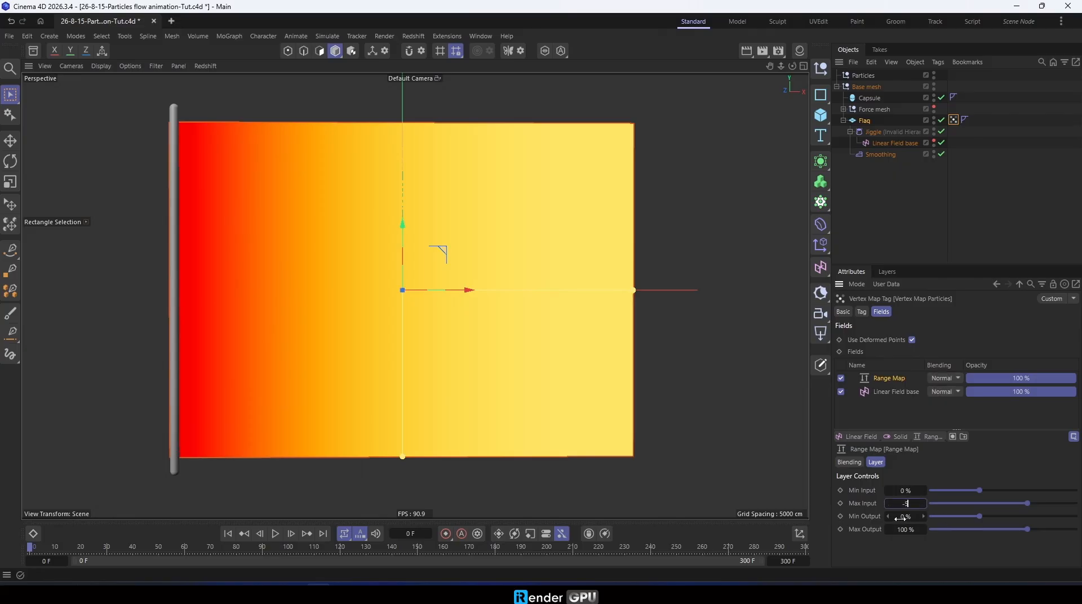
# Set the Range Map's max input to -5 %, min output to 80 % and max output to 120 %.
pyautogui.doubleClick(900, 519)
pyautogui.write('80')
pyautogui.press('Return')
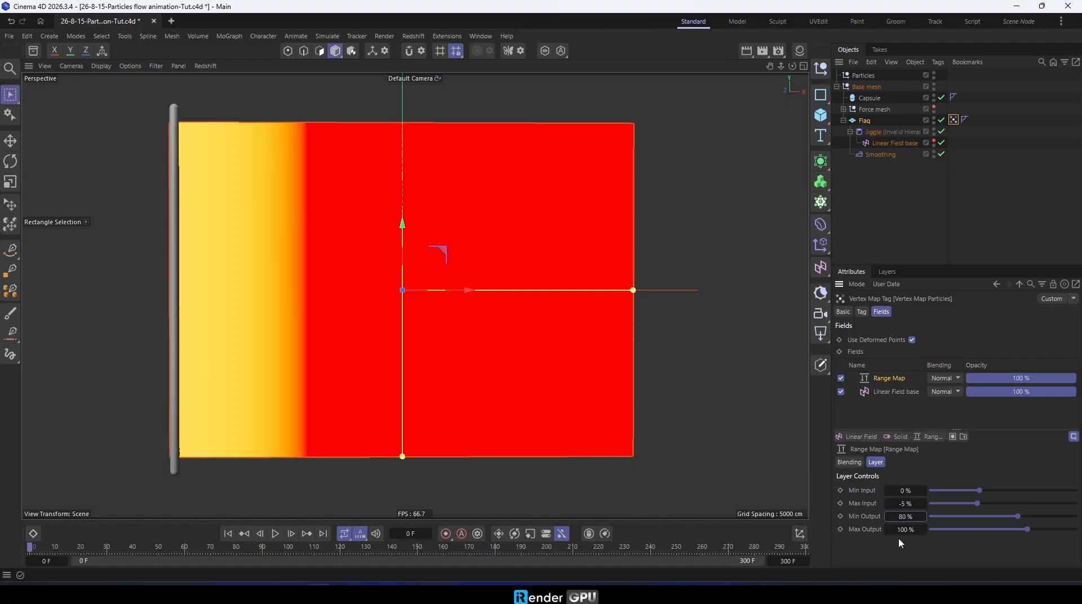
pyautogui.doubleClick(905, 530)
pyautogui.write('120')
pyautogui.press('Return')
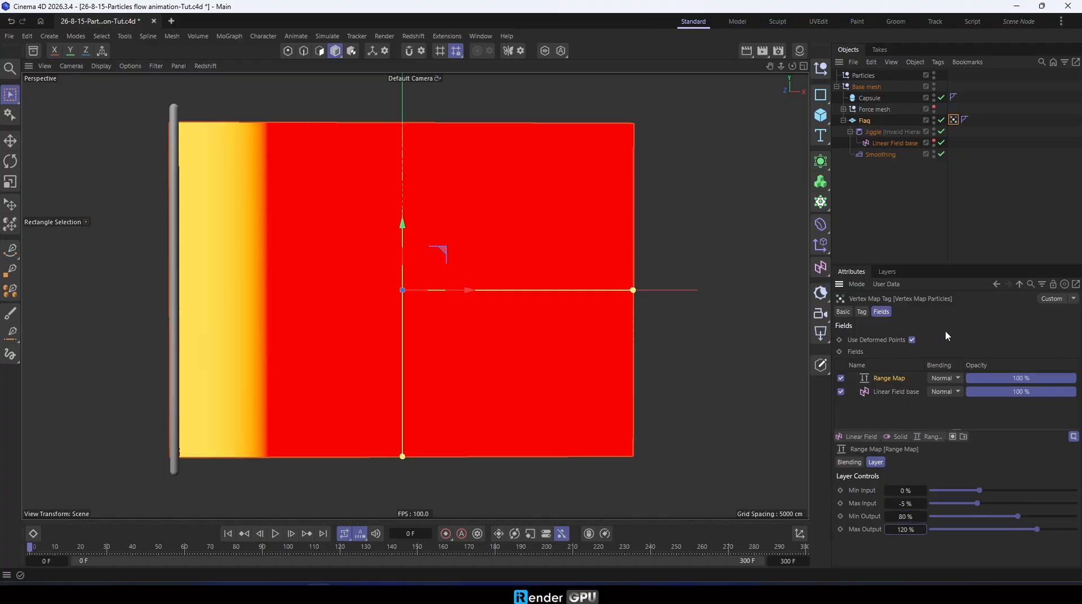
pyautogui.click(906, 243)
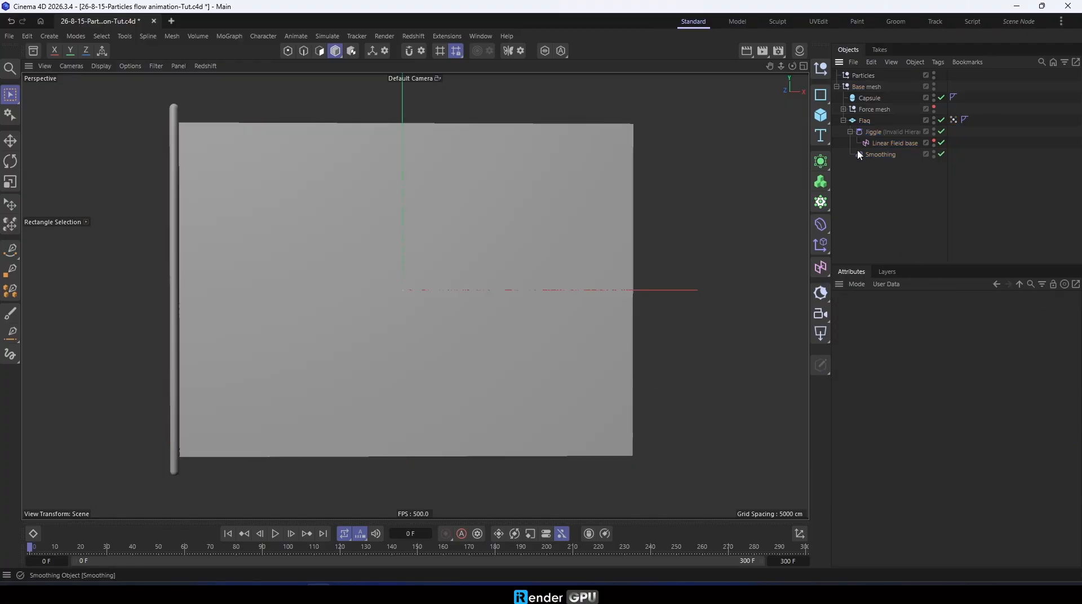
pyautogui.click(844, 121)
# Create a Mesh Emitter from the Flag plane and rename it "Mesh Emitter Flow".
pyautogui.click(866, 120)
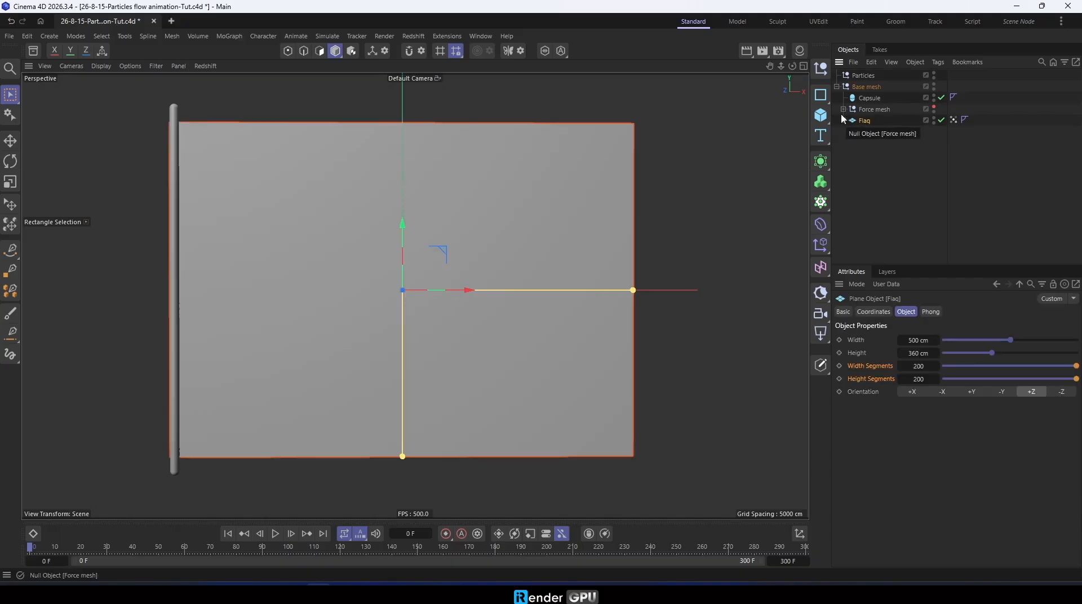
pyautogui.click(327, 35)
pyautogui.moveTo(363, 176)
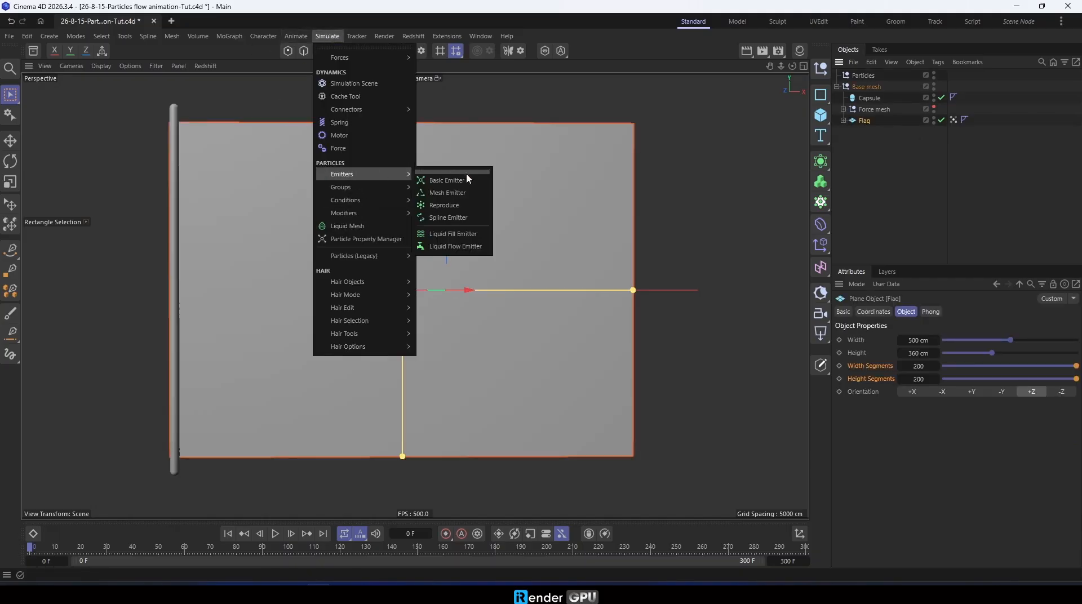
pyautogui.click(459, 196)
pyautogui.doubleClick(885, 77)
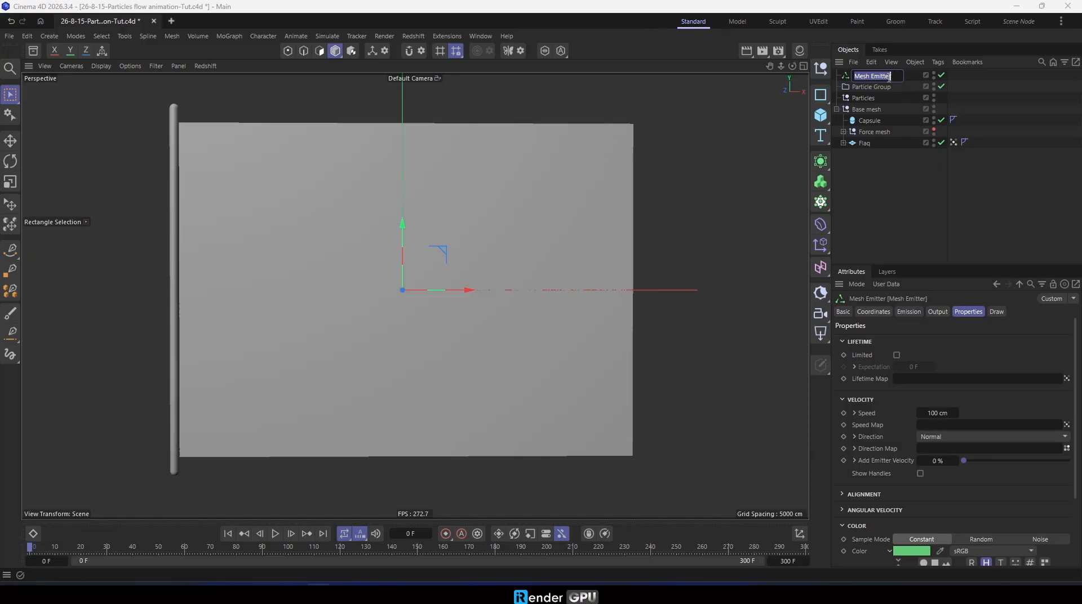
pyautogui.click(885, 76)
pyautogui.write('Flow')
pyautogui.press('Return')
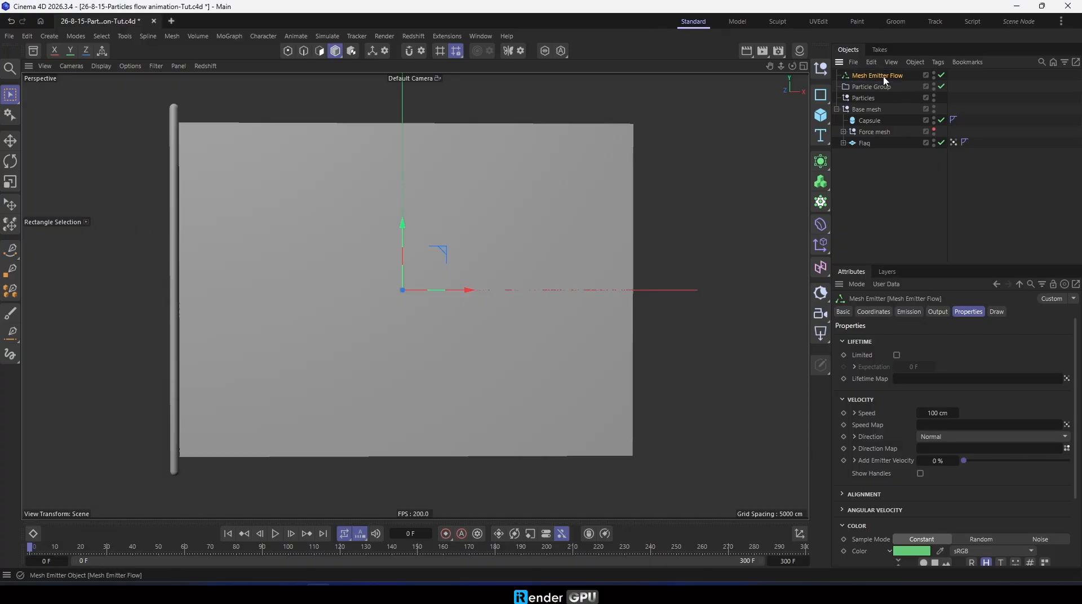
# Rename the particle group "Particle Group Flow" and move it together with Mesh Emitter Flow into the Particles null.
pyautogui.doubleClick(891, 87)
pyautogui.click(891, 87)
pyautogui.write('F')
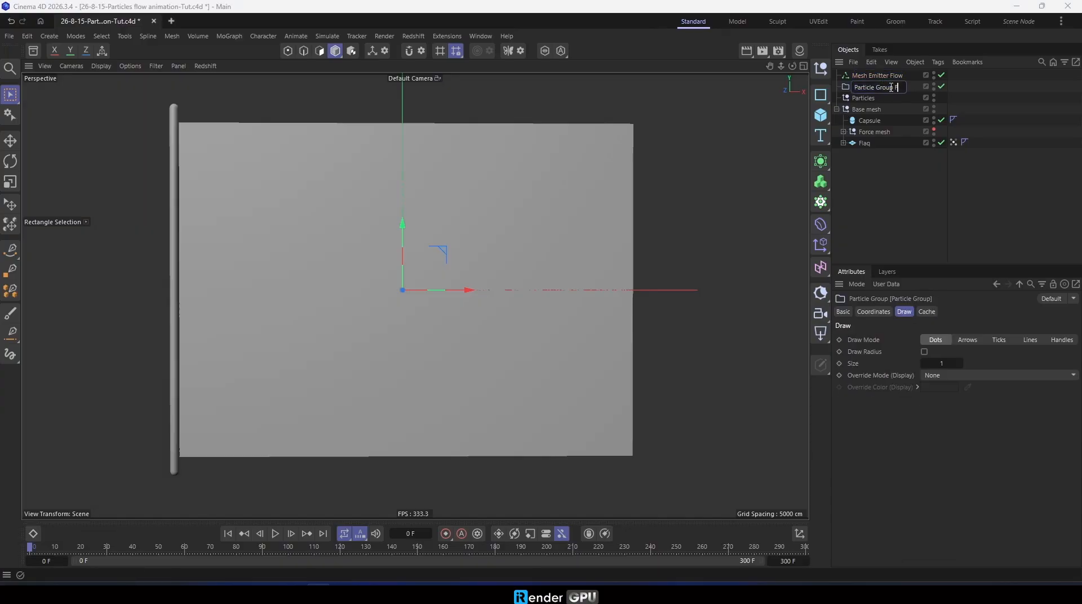
pyautogui.write('low')
pyautogui.press('Return')
pyautogui.keyDown('ctrl'); pyautogui.click(873, 76); pyautogui.keyUp('ctrl')
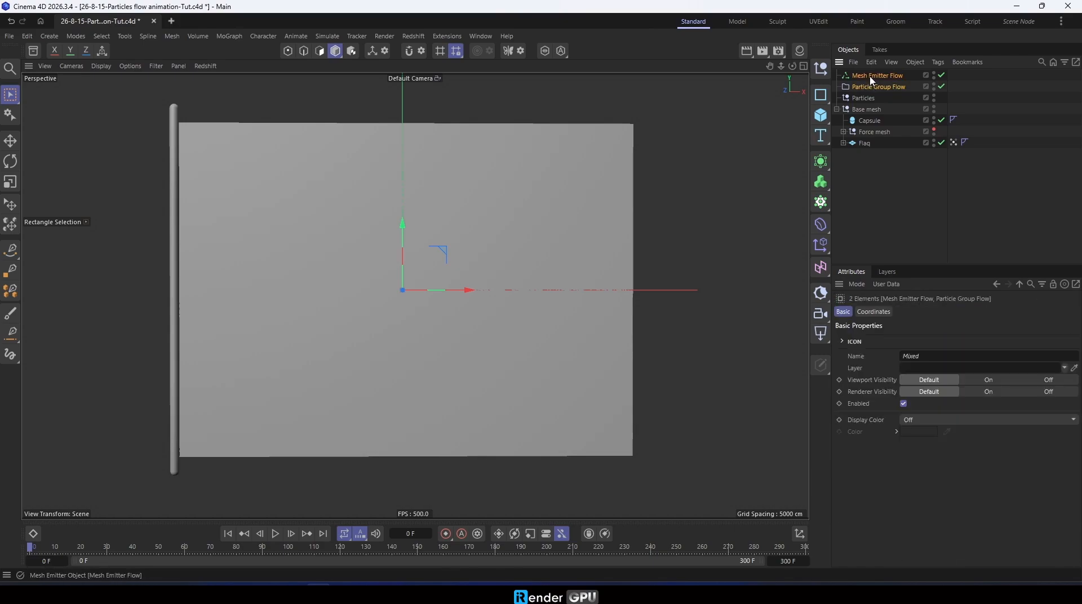
pyautogui.moveTo(873, 80); pyautogui.dragTo(862, 99)
# Set Mesh Emitter Flow's rate to 1000 per frame and its density distribution to Vertex Map, using the Flag's vertex map tag.
pyautogui.click(883, 86)
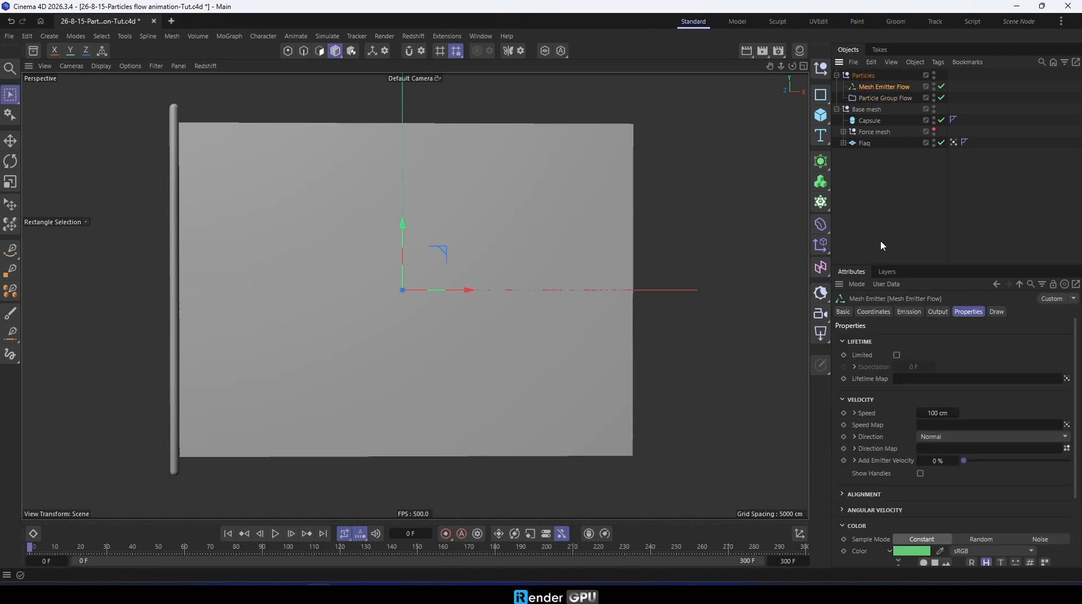
pyautogui.moveTo(904, 266); pyautogui.dragTo(904, 178)
pyautogui.click(911, 224)
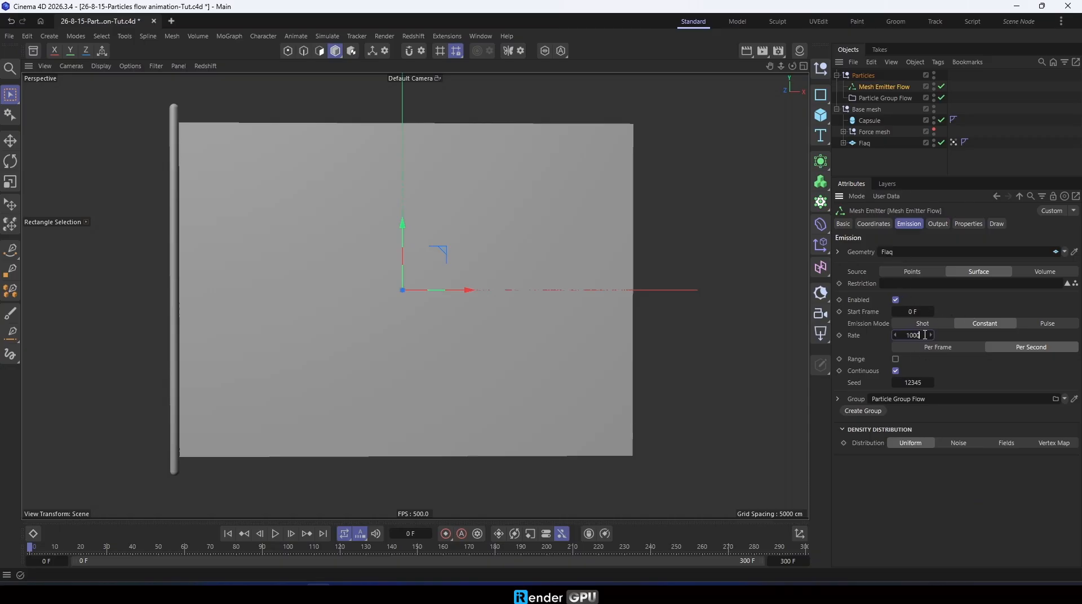
pyautogui.click(932, 349)
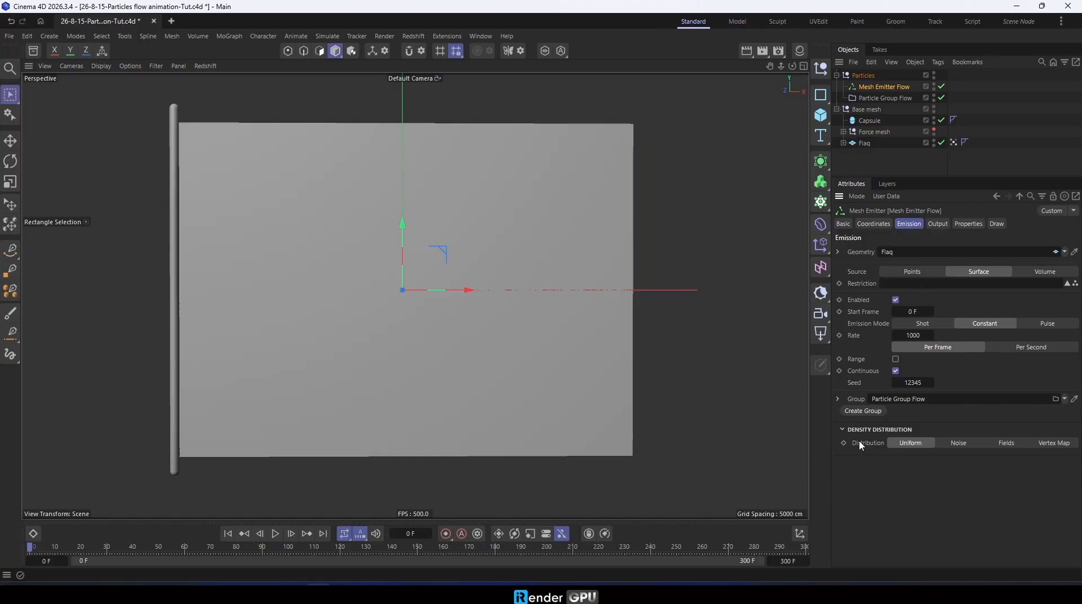
pyautogui.click(1051, 446)
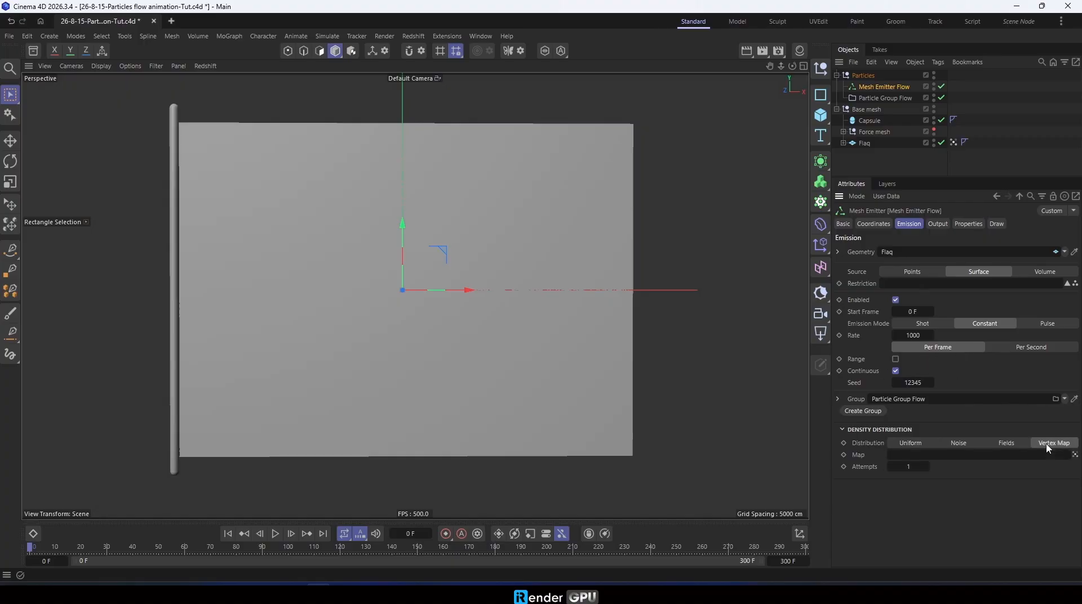
pyautogui.moveTo(954, 143); pyautogui.dragTo(936, 455)
# Limit the emitter's particle lifetime to 160 F and set the velocity direction to the +X axis.
pyautogui.click(969, 224)
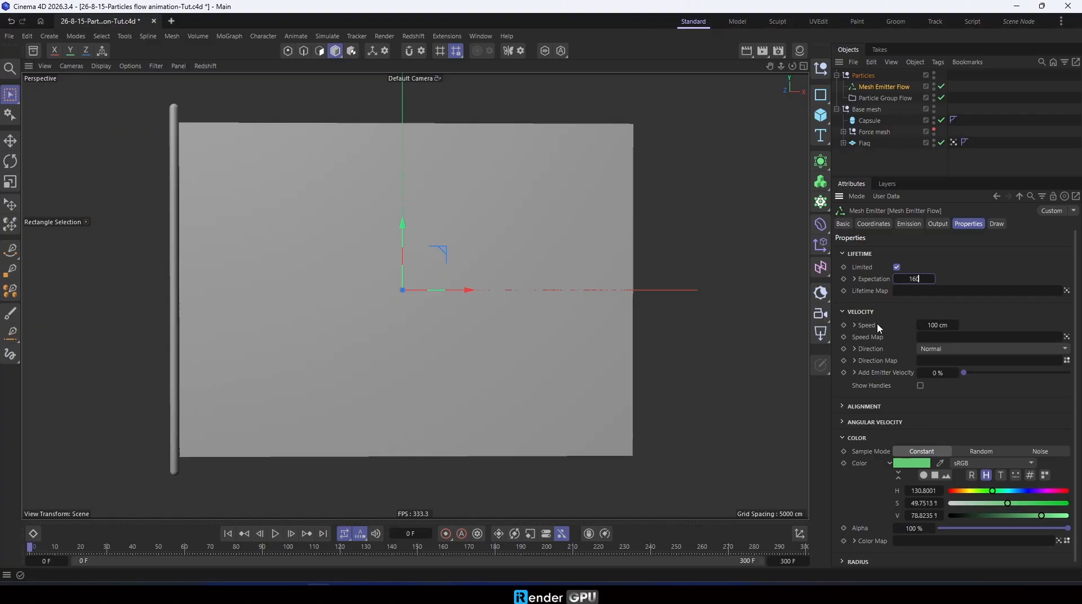
pyautogui.click(936, 349)
pyautogui.click(937, 364)
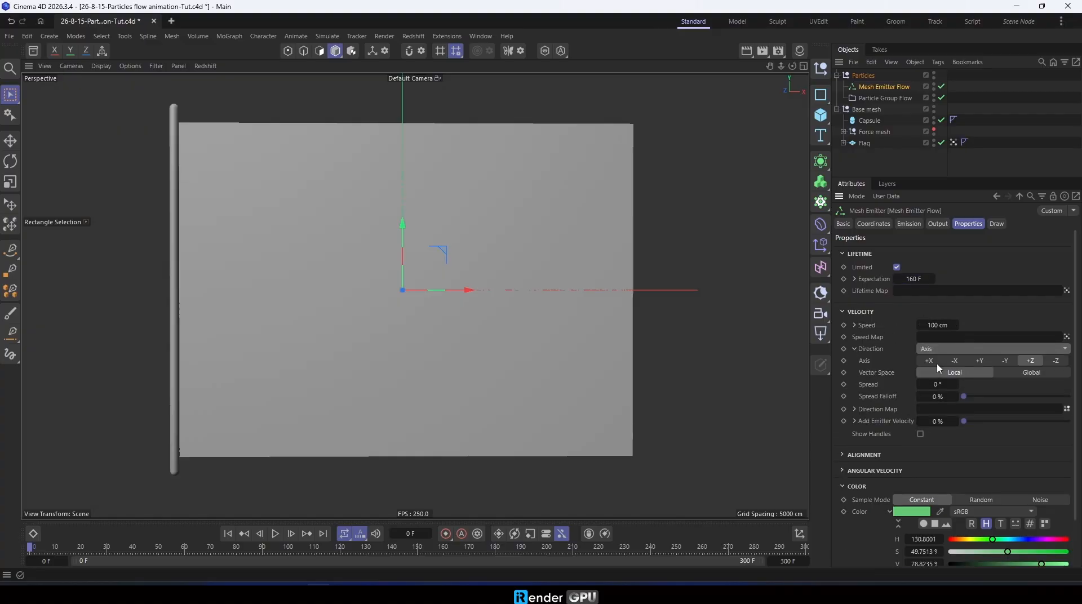
pyautogui.click(926, 362)
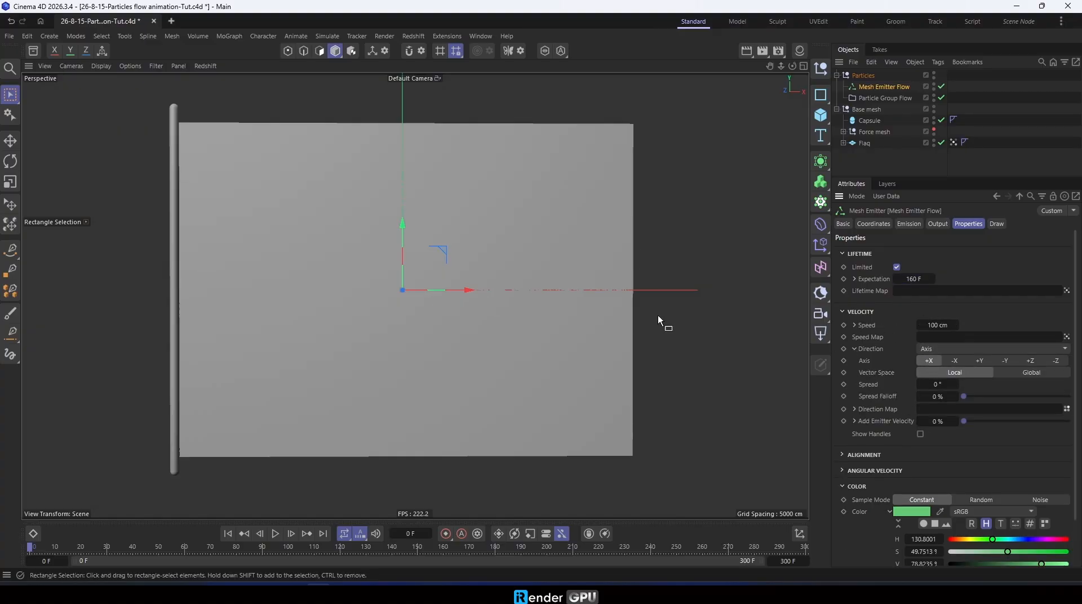
pyautogui.click(857, 312)
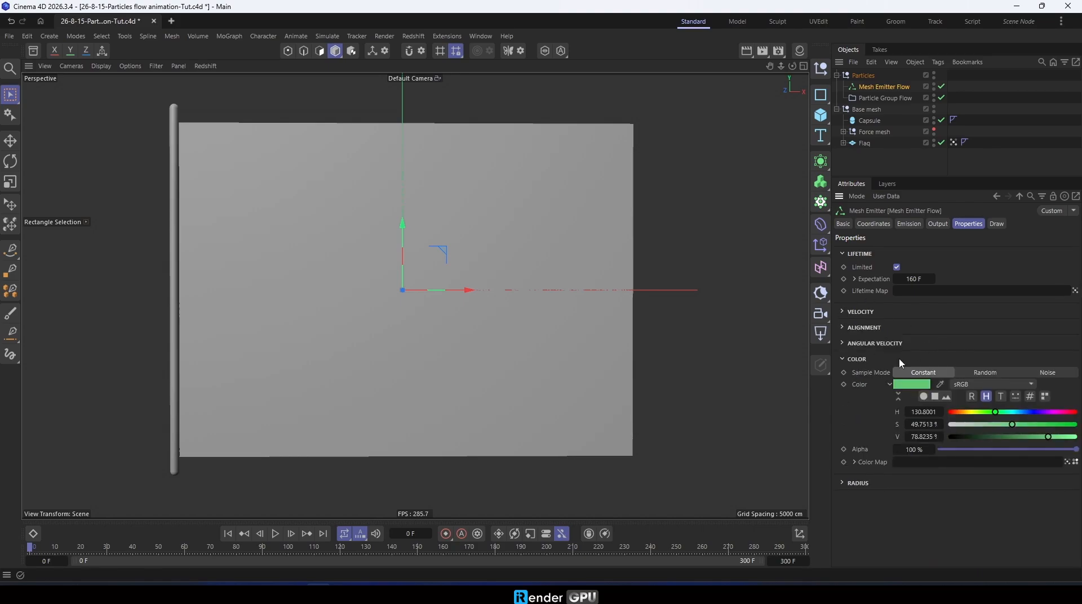
# Add a Vertex Color tag to the Flag plane and a Shader Field to the tag's fields.
pyautogui.rightClick(866, 143)
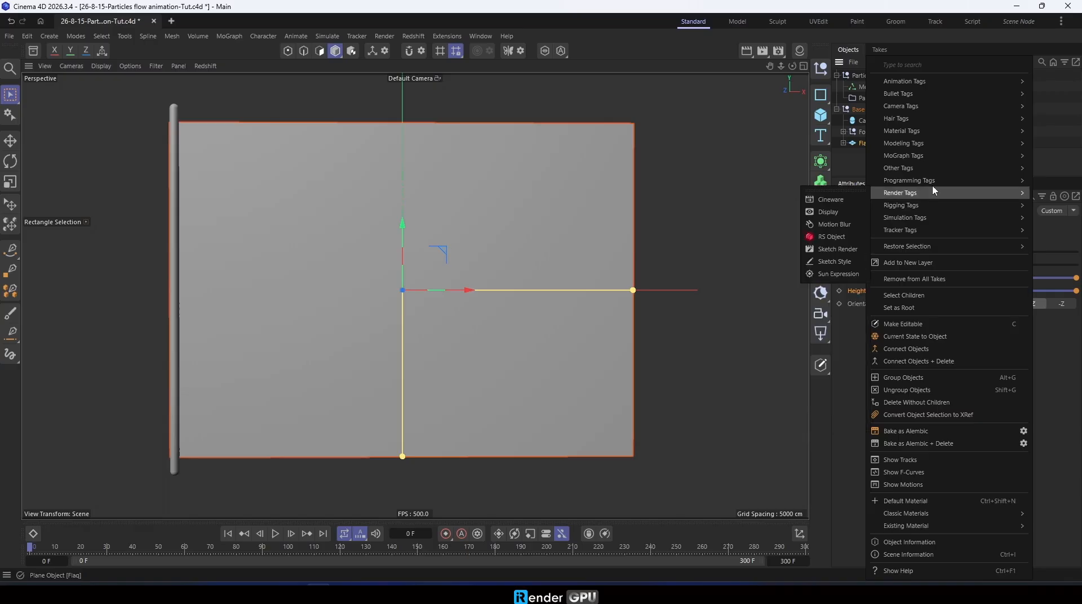
pyautogui.moveTo(885, 168)
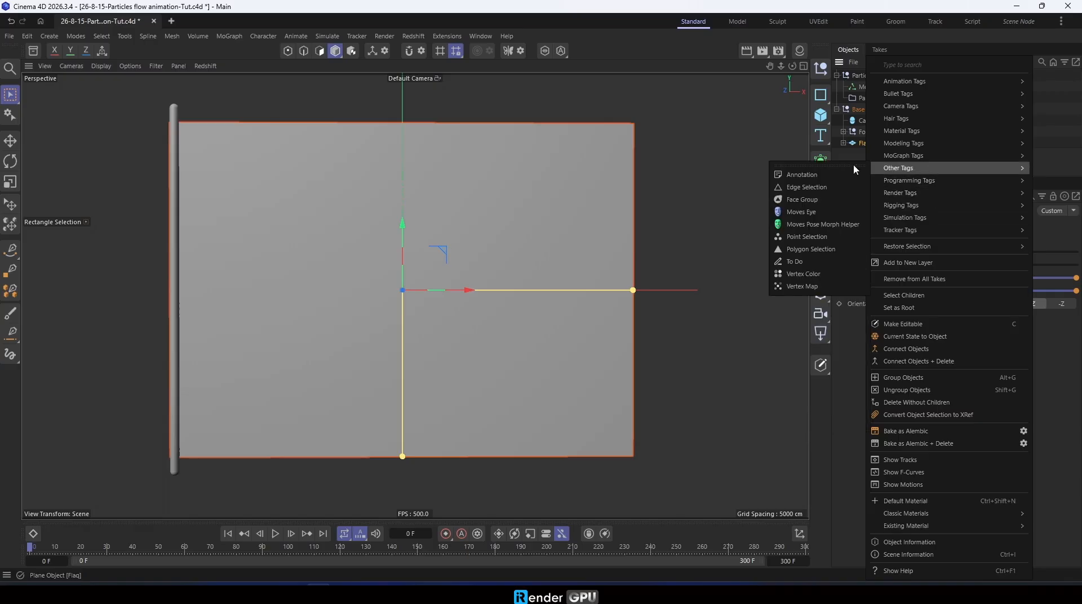
pyautogui.click(804, 275)
pyautogui.click(915, 157)
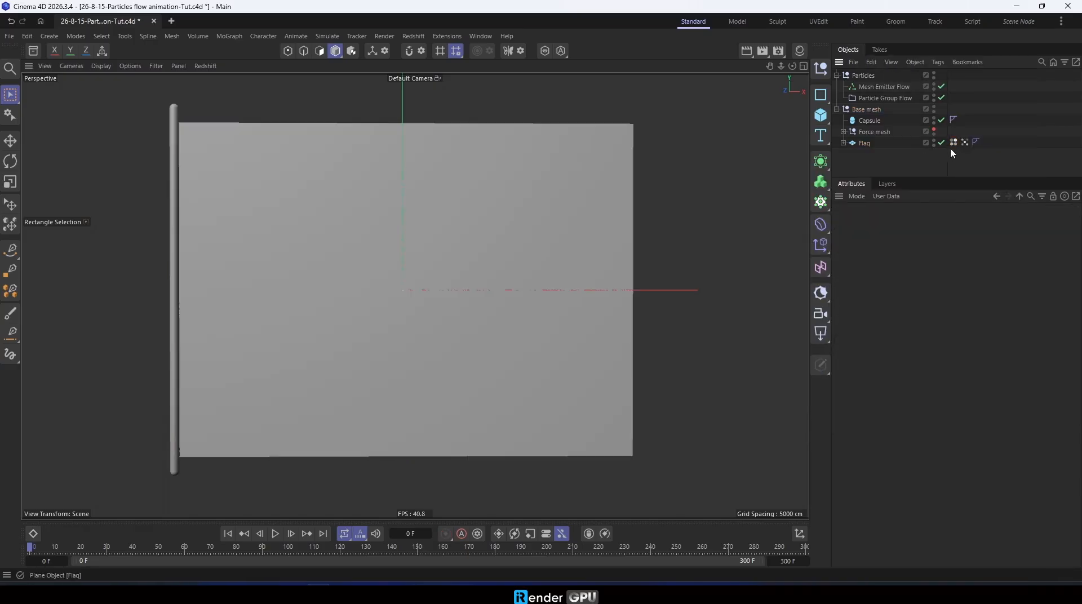
pyautogui.click(951, 144)
pyautogui.click(857, 413)
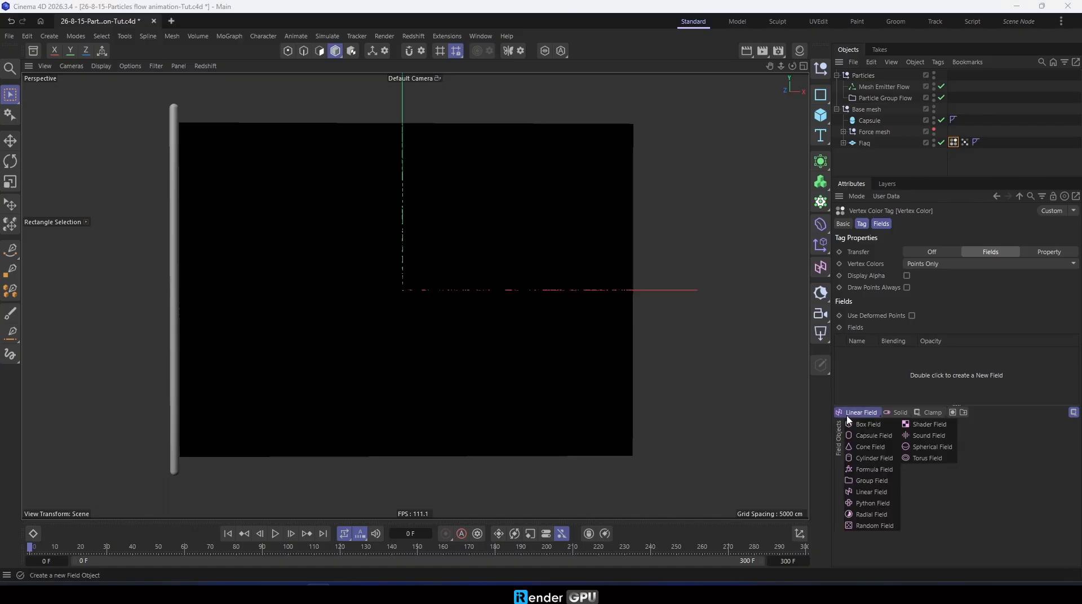
pyautogui.click(925, 429)
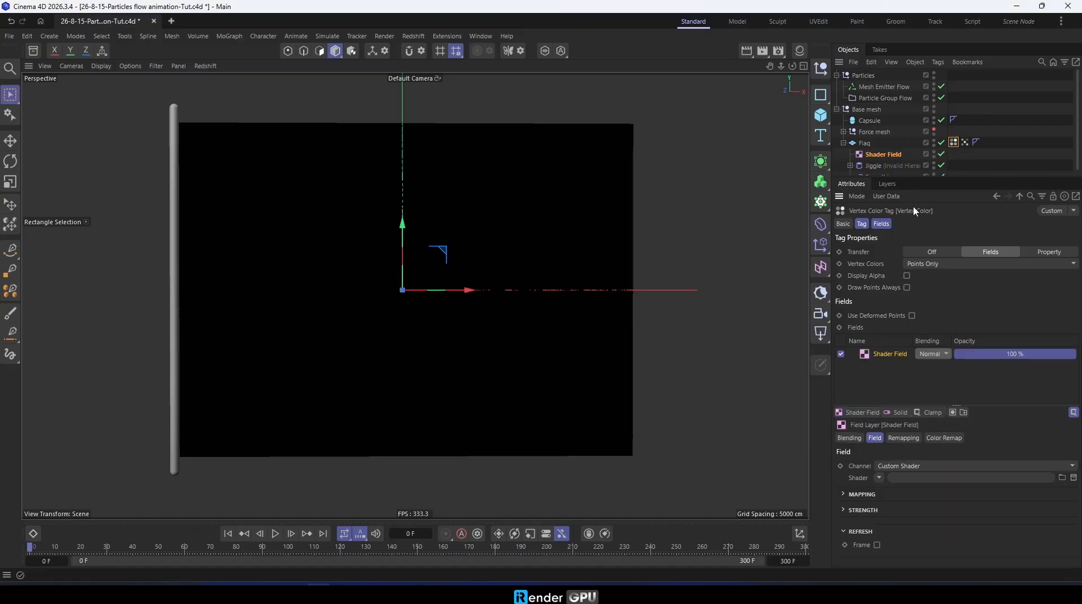
pyautogui.click(882, 156)
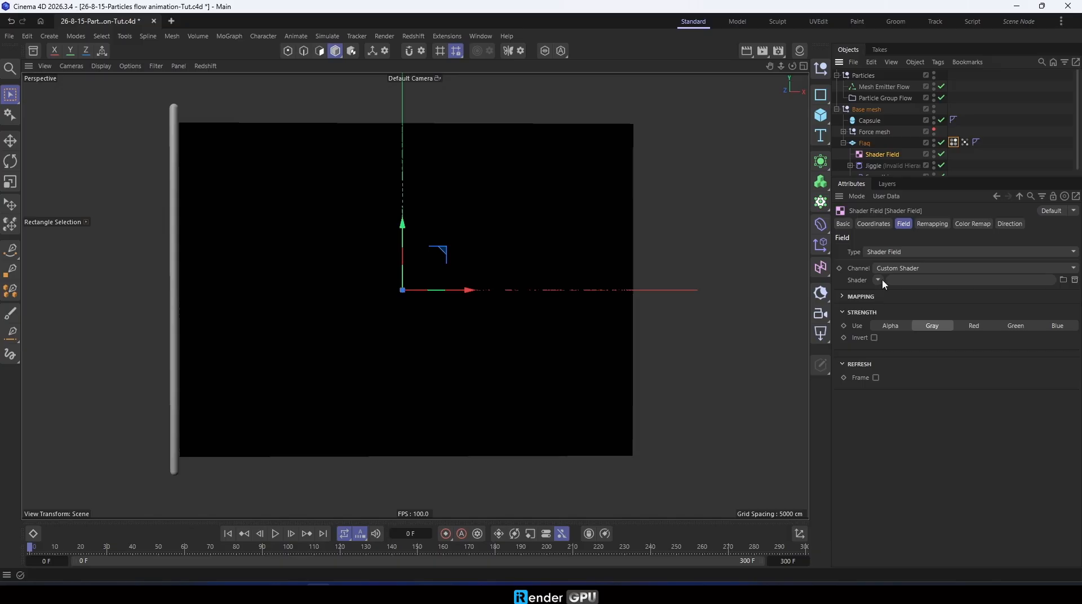
pyautogui.click(894, 269)
pyautogui.click(910, 281)
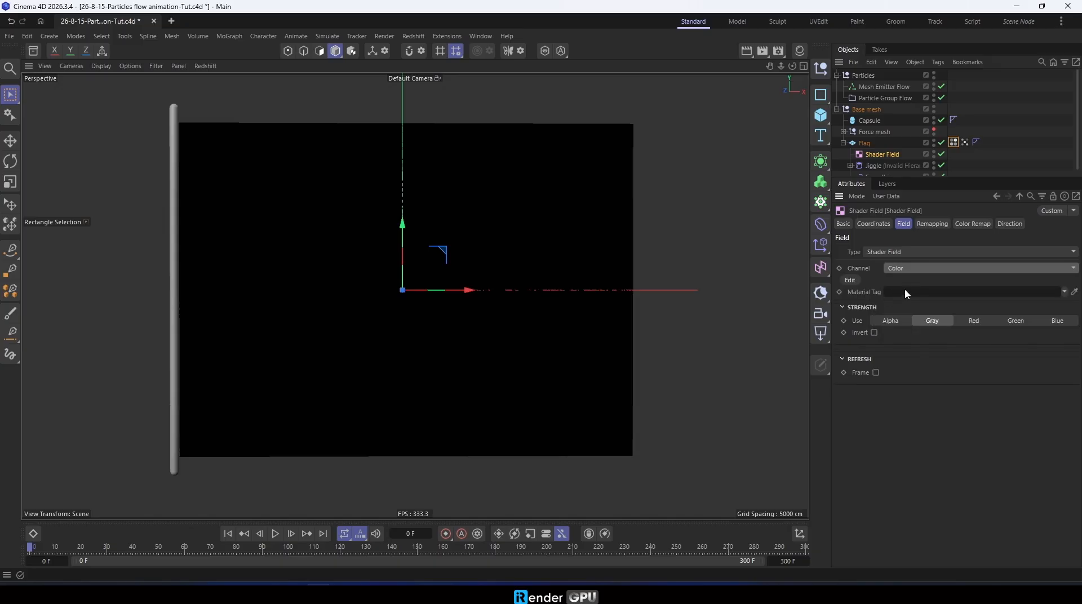
pyautogui.click(800, 50)
pyautogui.moveTo(770, 132); pyautogui.dragTo(881, 263)
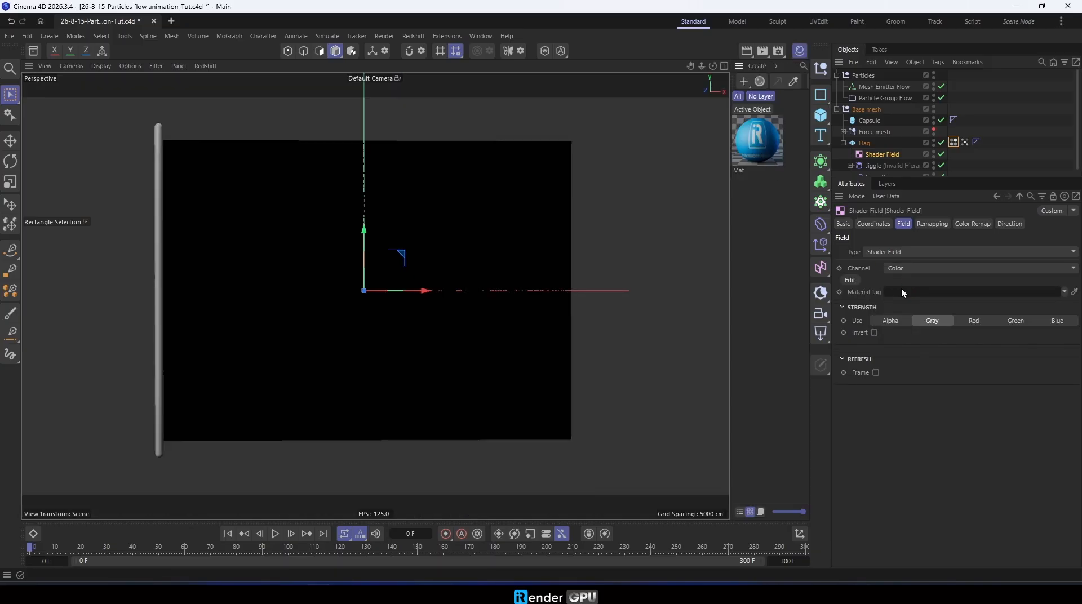
pyautogui.moveTo(883, 157); pyautogui.dragTo(954, 155)
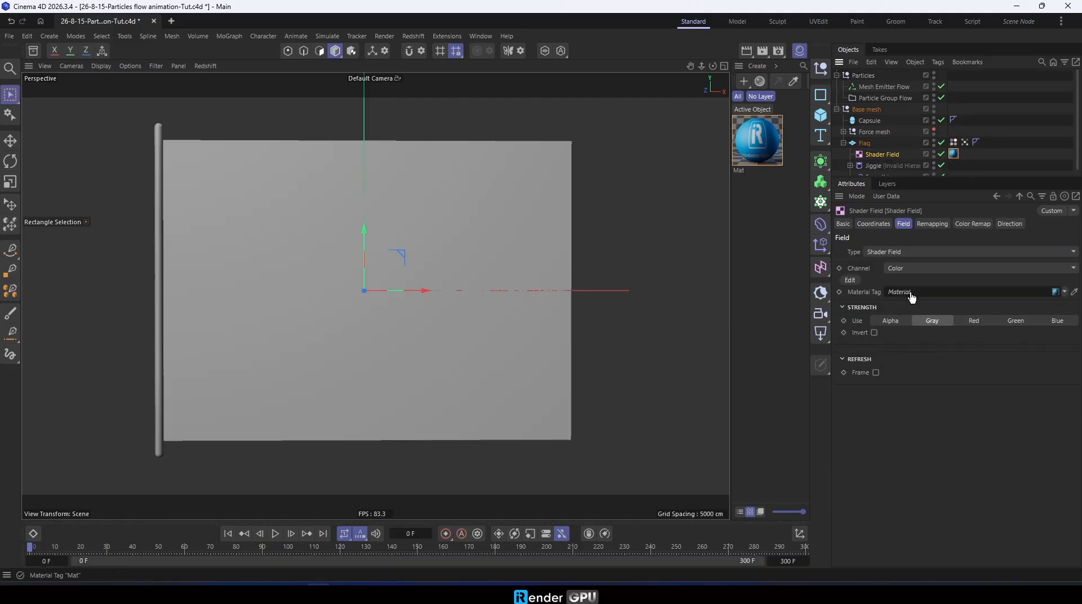
pyautogui.moveTo(913, 297); pyautogui.dragTo(913, 293)
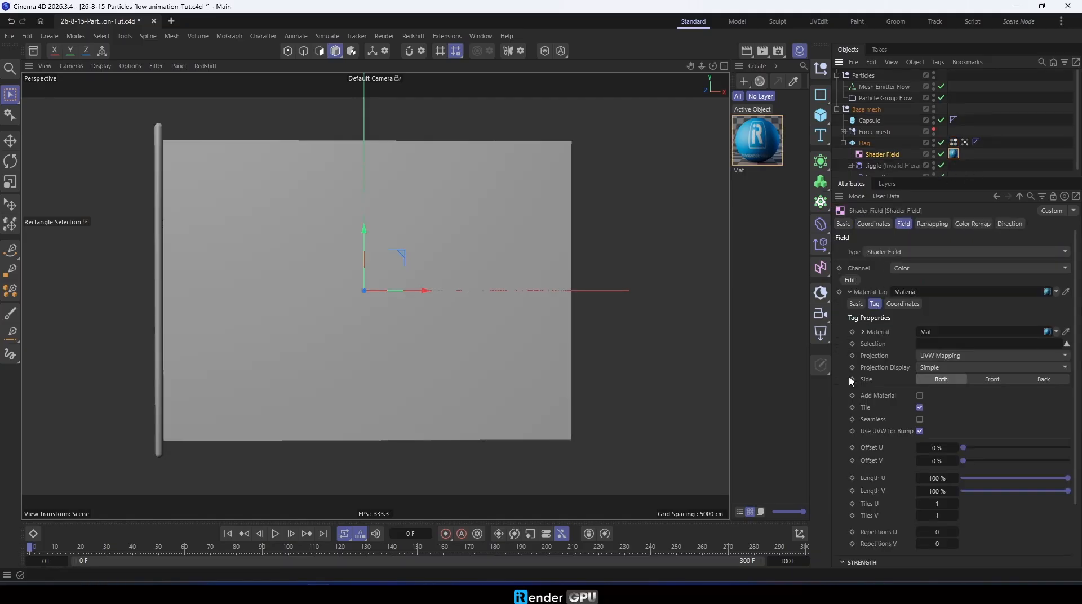
pyautogui.click(954, 142)
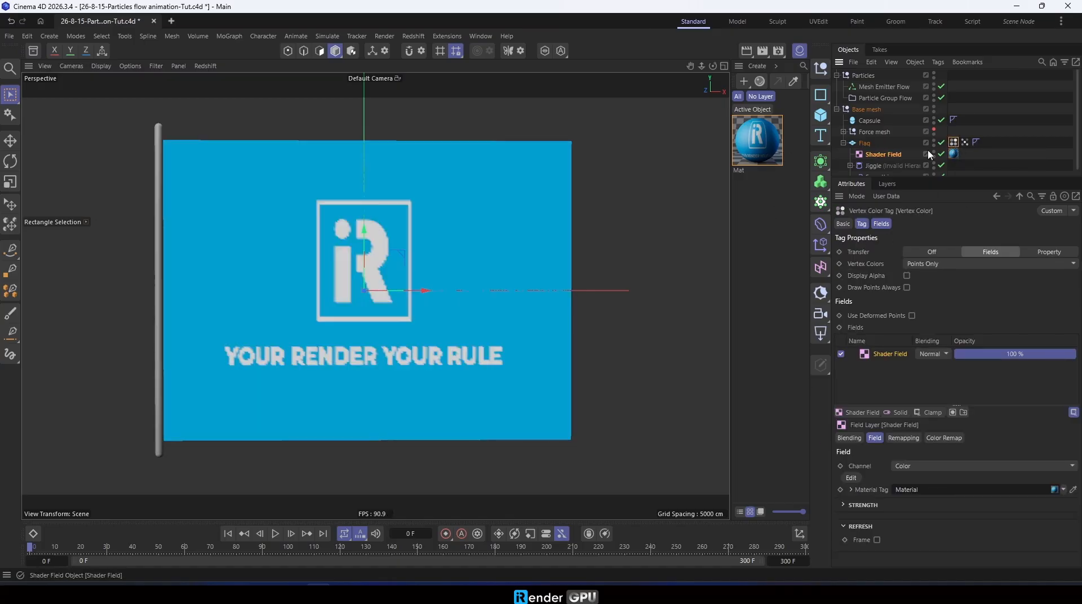
# Assign the Flag's Vertex Color tag as the Color Map of Mesh Emitter Flow.
pyautogui.click(843, 143)
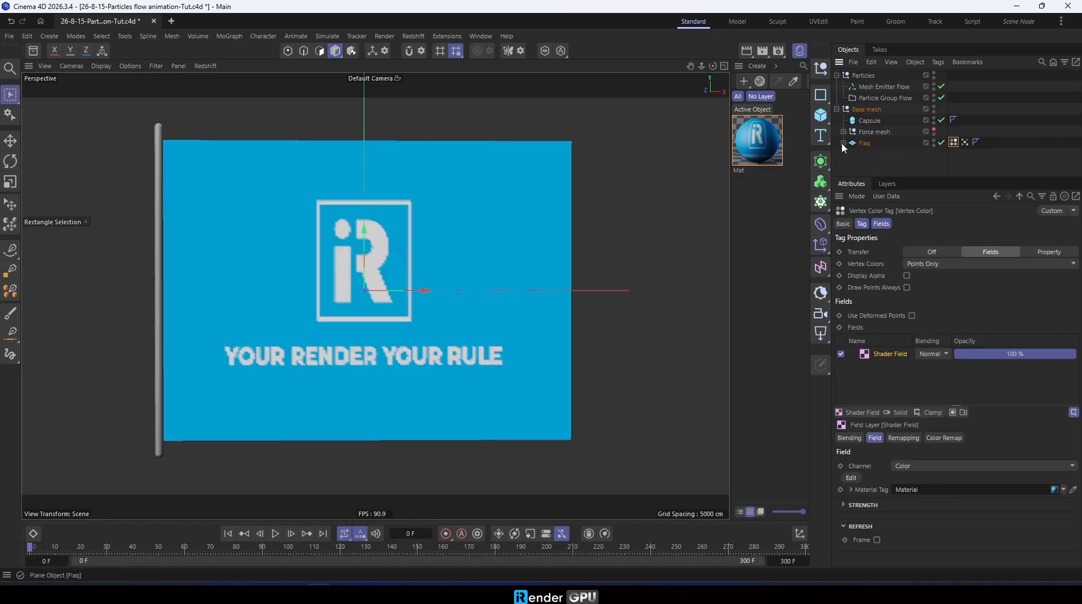
pyautogui.click(883, 87)
pyautogui.click(991, 162)
pyautogui.click(883, 88)
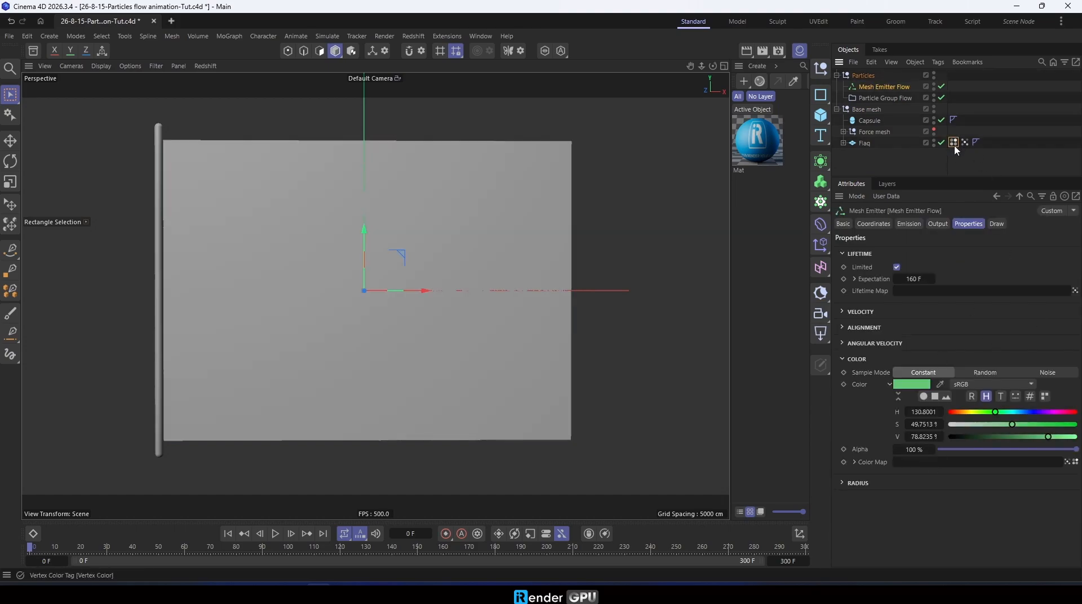
pyautogui.moveTo(949, 458); pyautogui.dragTo(947, 462)
pyautogui.click(933, 173)
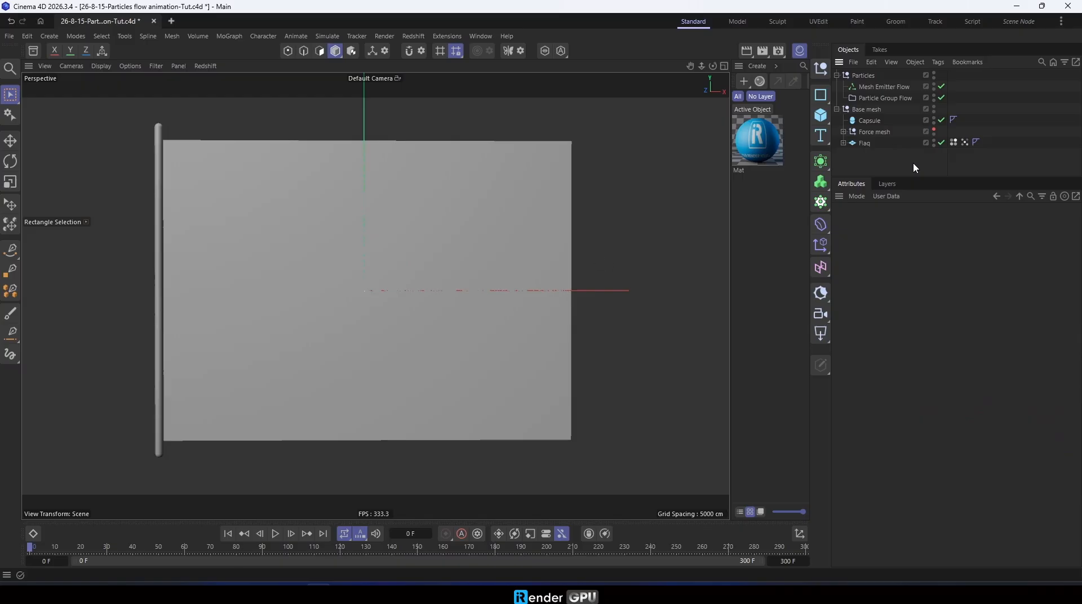
# Preview the colored particle simulation, and move the Force mesh null above the Capsule in the hierarchy.
pyautogui.click(276, 535)
pyautogui.click(276, 535)
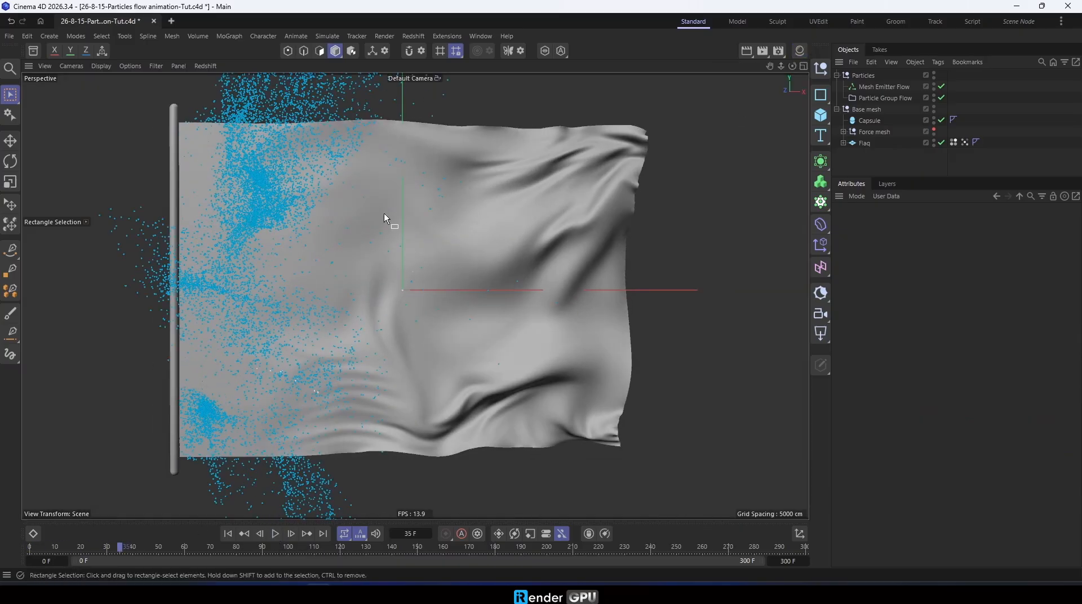
pyautogui.moveTo(871, 120); pyautogui.dragTo(871, 120)
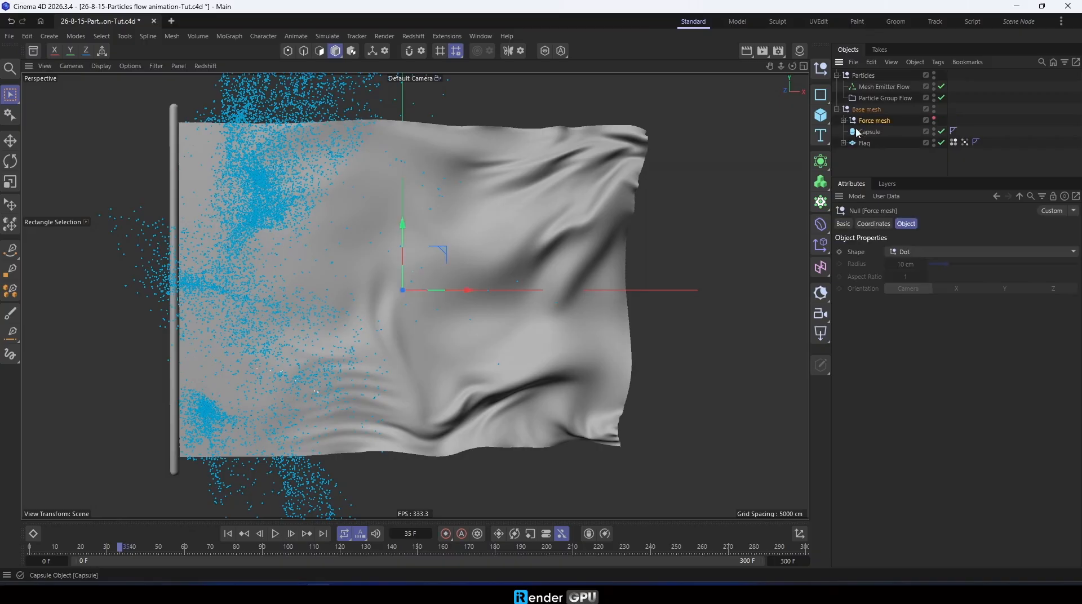
pyautogui.click(844, 120)
pyautogui.click(229, 534)
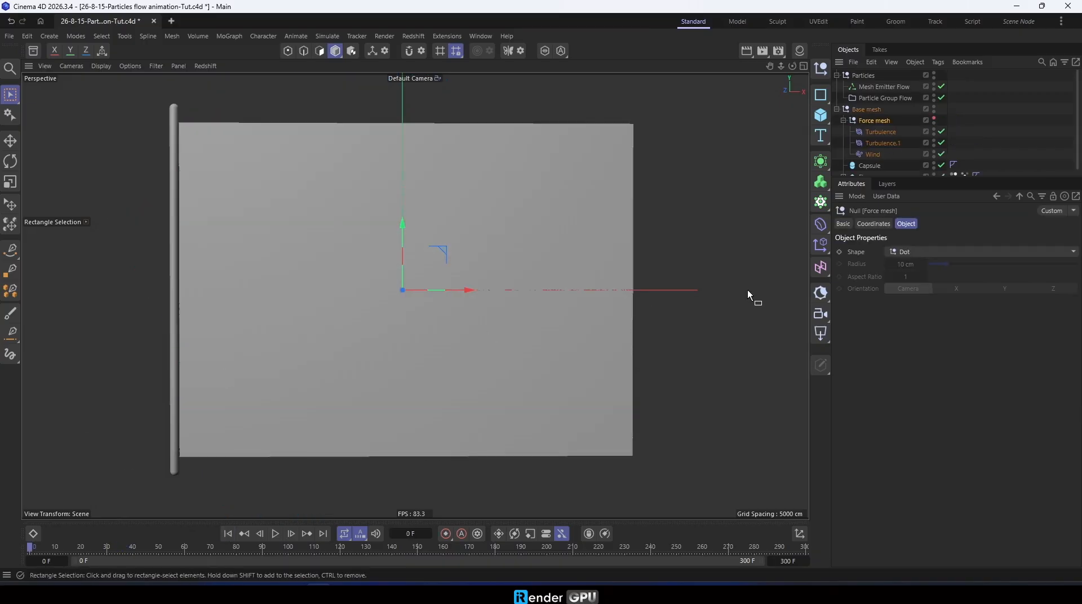
# Add a new particle group and rename it Force mesh.
pyautogui.click(331, 39)
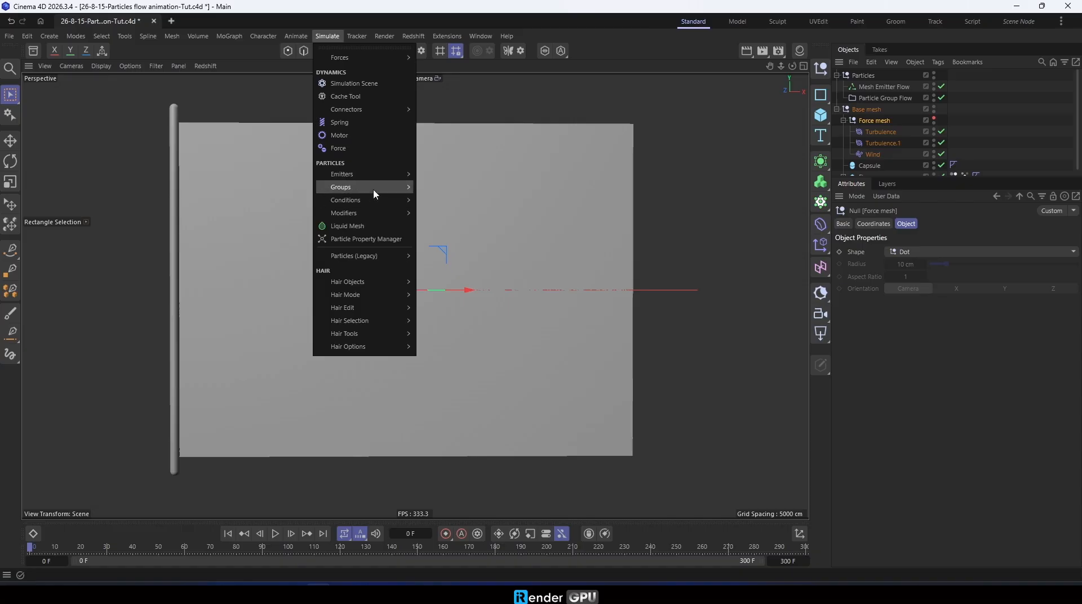
pyautogui.moveTo(373, 188)
pyautogui.click(449, 193)
pyautogui.doubleClick(884, 75)
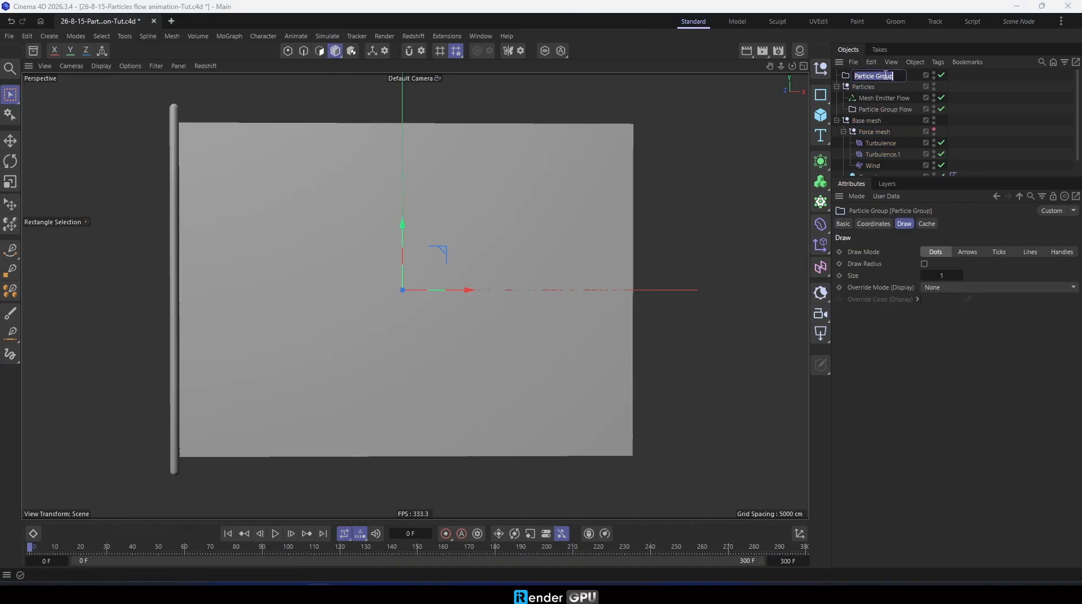
pyautogui.write('Force mesh')
pyautogui.press('Return')
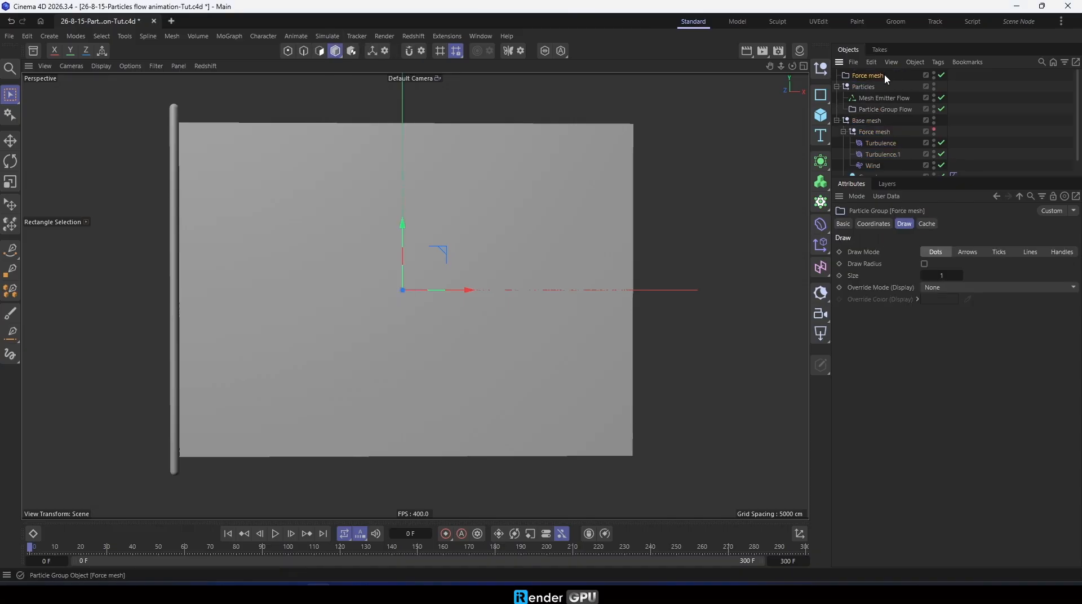
# Nest the Force mesh particle group in the Force mesh null and place Turbulence, Turbulence.1 and Wind inside the group.
pyautogui.moveTo(883, 75); pyautogui.dragTo(882, 132)
pyautogui.click(879, 144)
pyautogui.keyDown('shift'); pyautogui.click(875, 166); pyautogui.keyUp('shift')
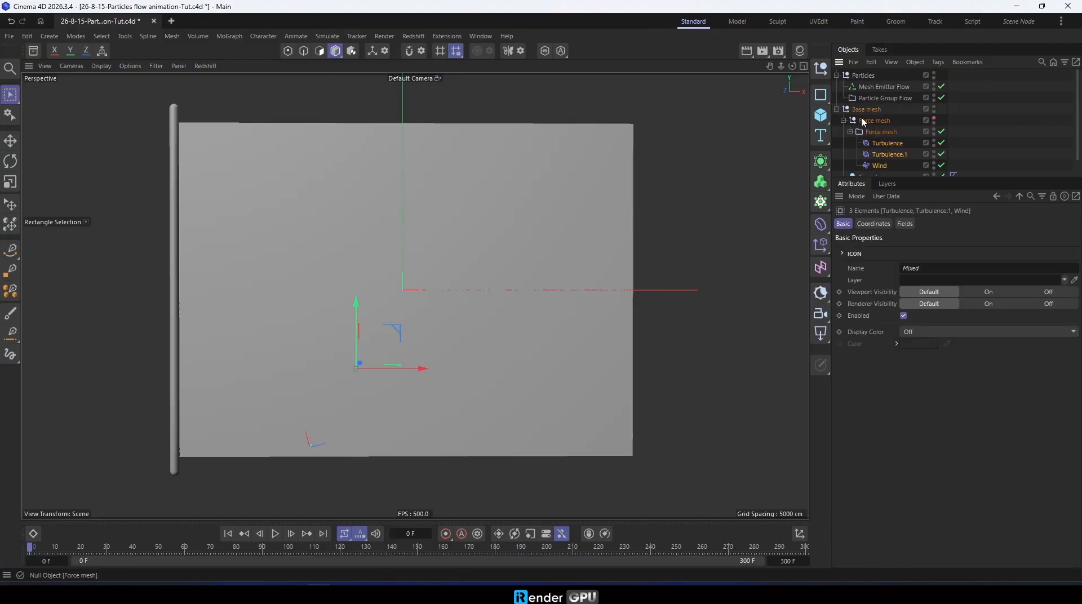
# Play the simulation with the Flag hidden in the viewport, and rewind to frame 0.
pyautogui.click(276, 533)
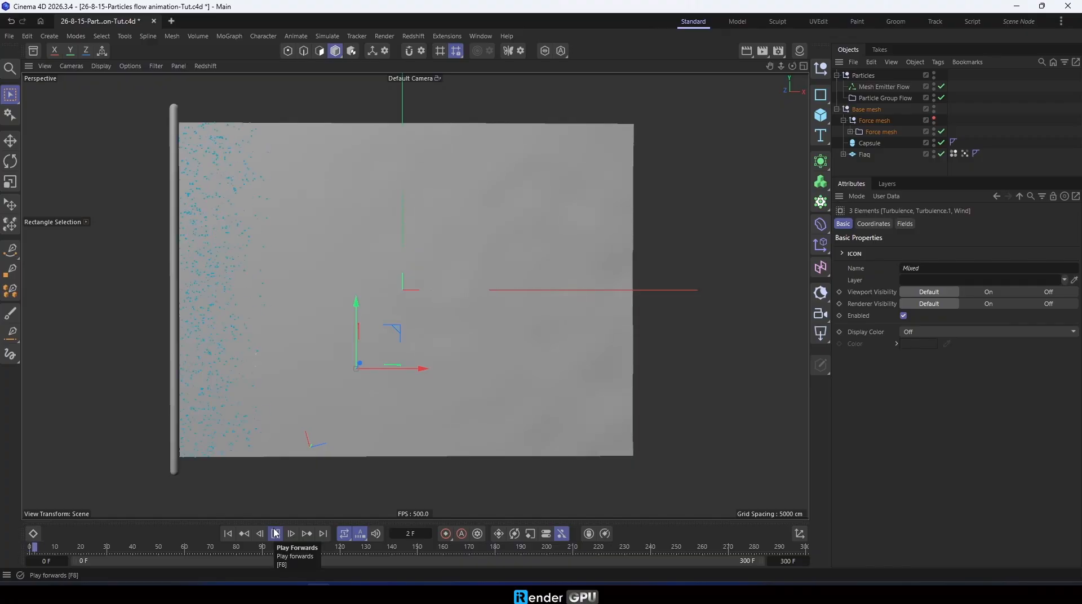
pyautogui.click(935, 151)
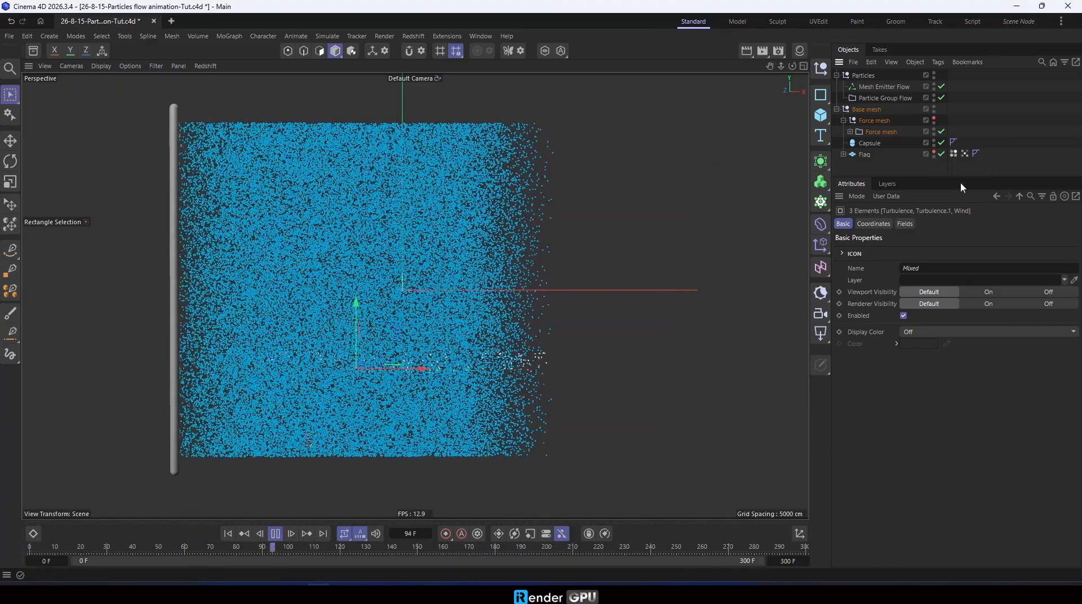
pyautogui.click(865, 155)
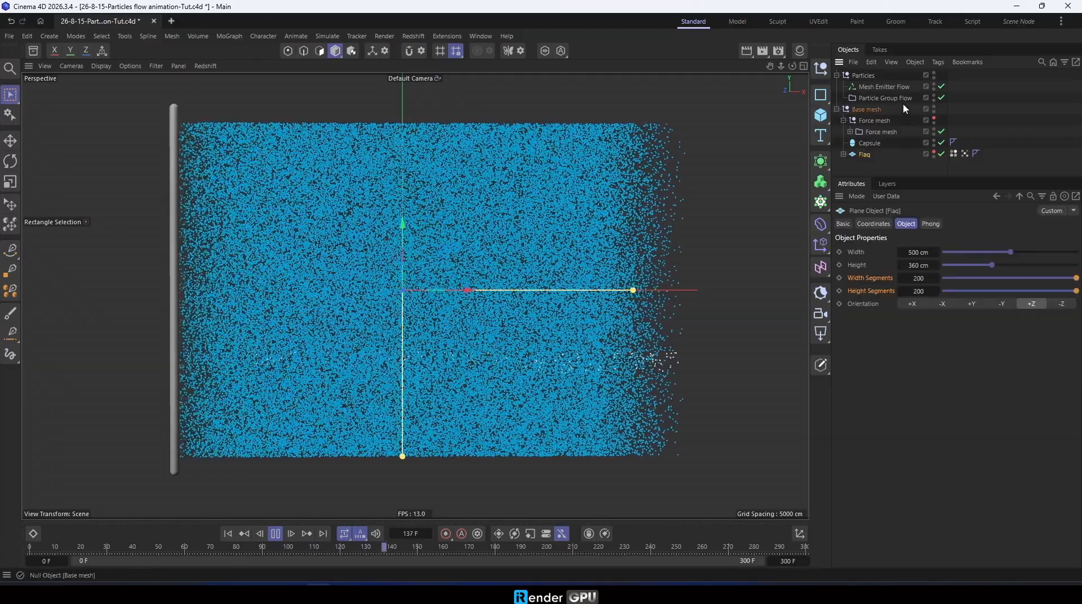
pyautogui.click(888, 87)
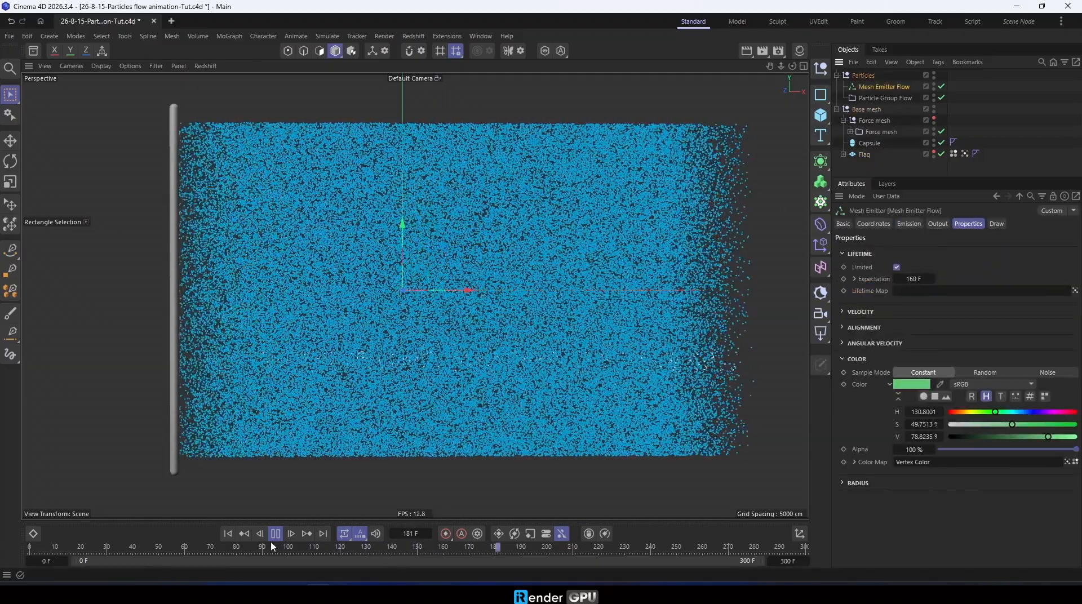
pyautogui.click(275, 534)
pyautogui.click(228, 534)
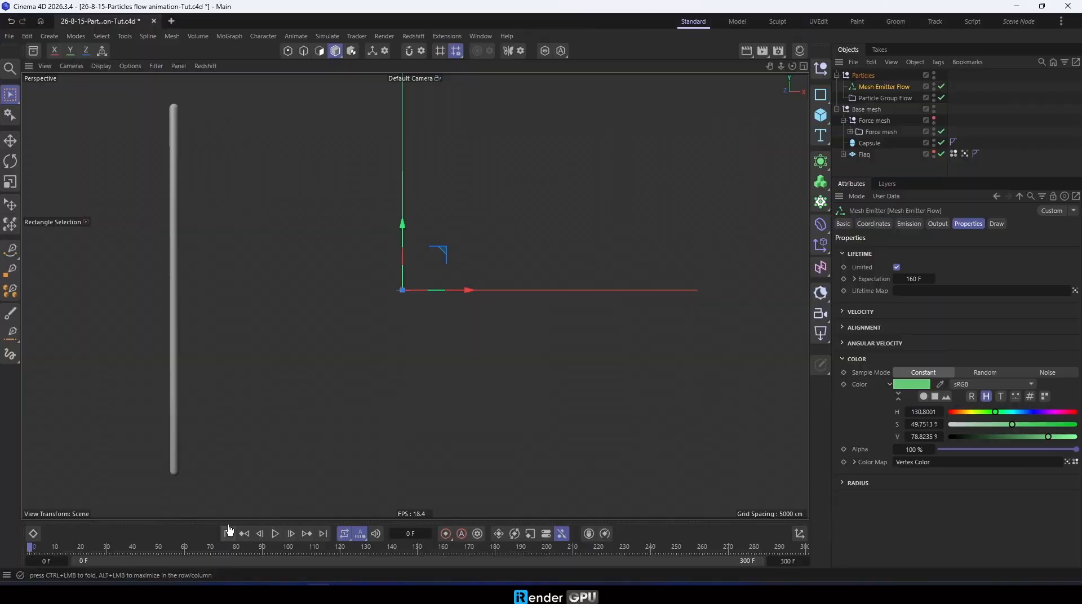
# Add a Data Mapper modifier, rename it Data Mapper velocity and place it under Particle Group Flow.
pyautogui.click(885, 99)
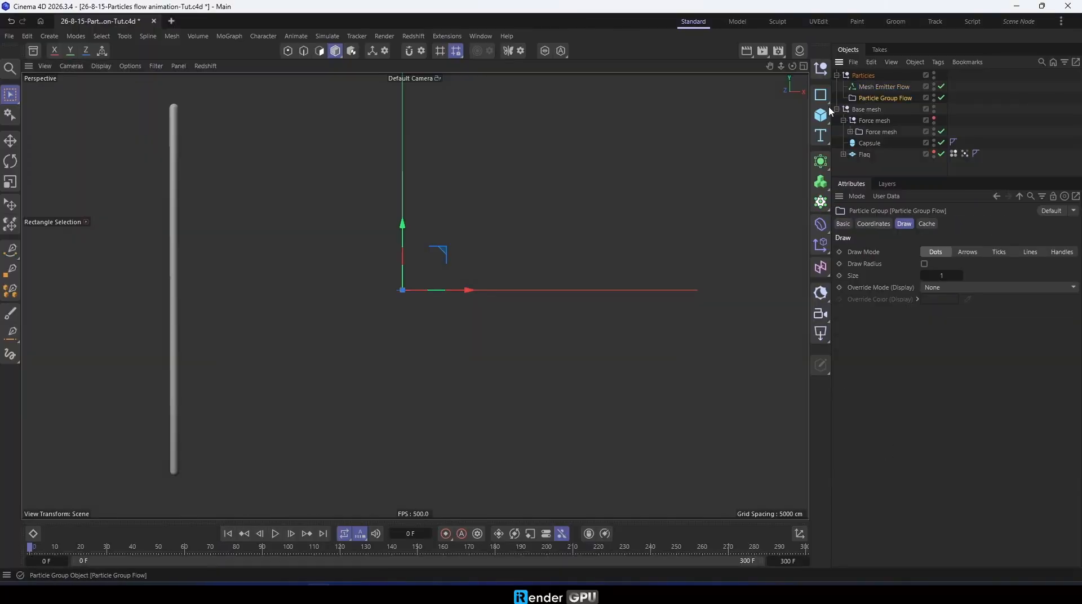
pyautogui.click(327, 36)
pyautogui.moveTo(351, 216)
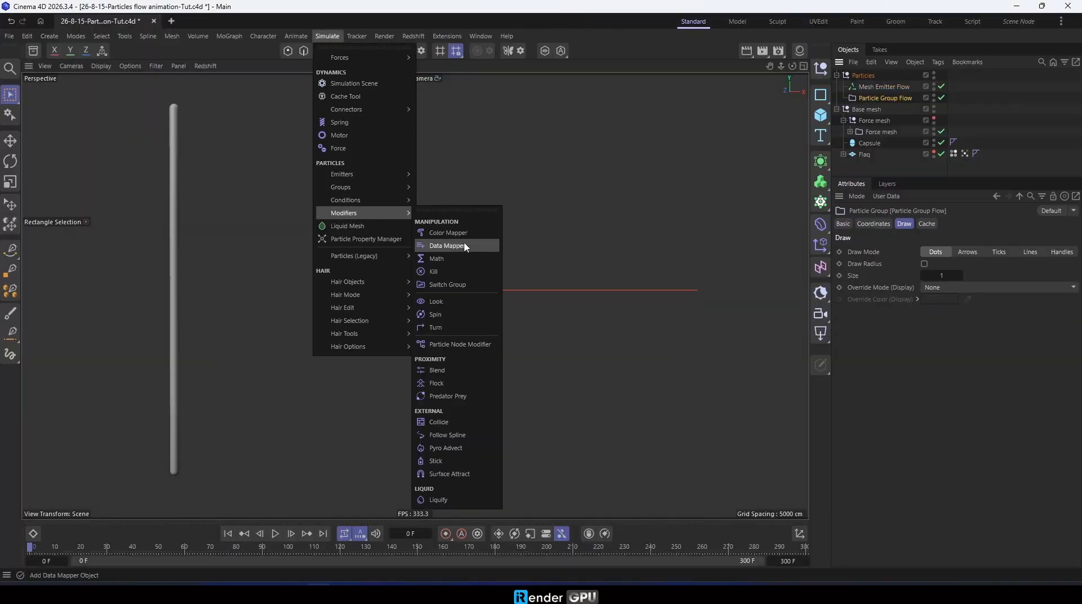
pyautogui.click(447, 245)
pyautogui.doubleClick(895, 77)
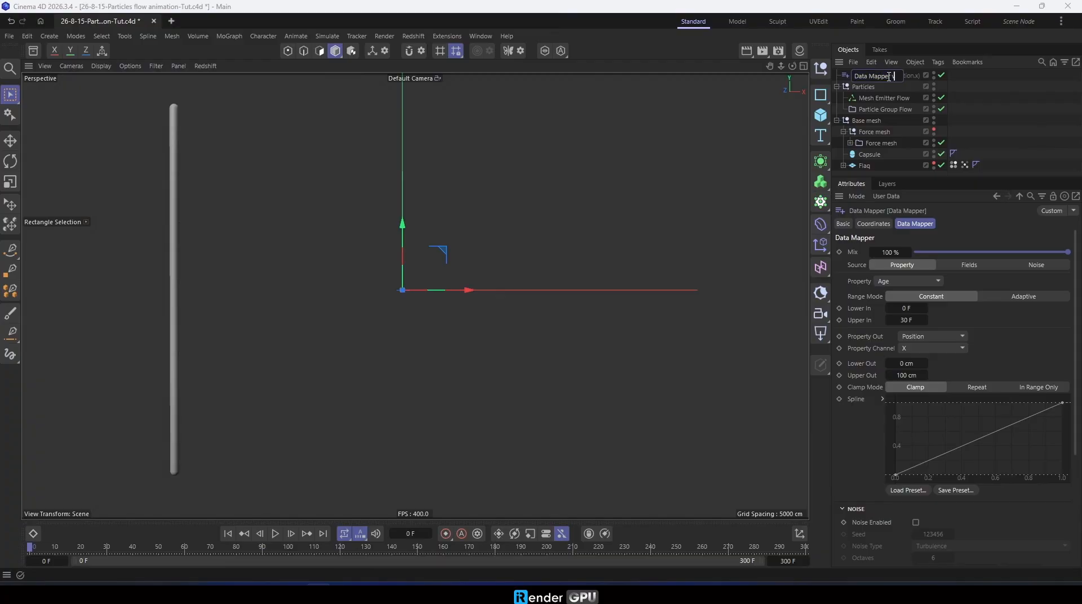
pyautogui.press('Return')
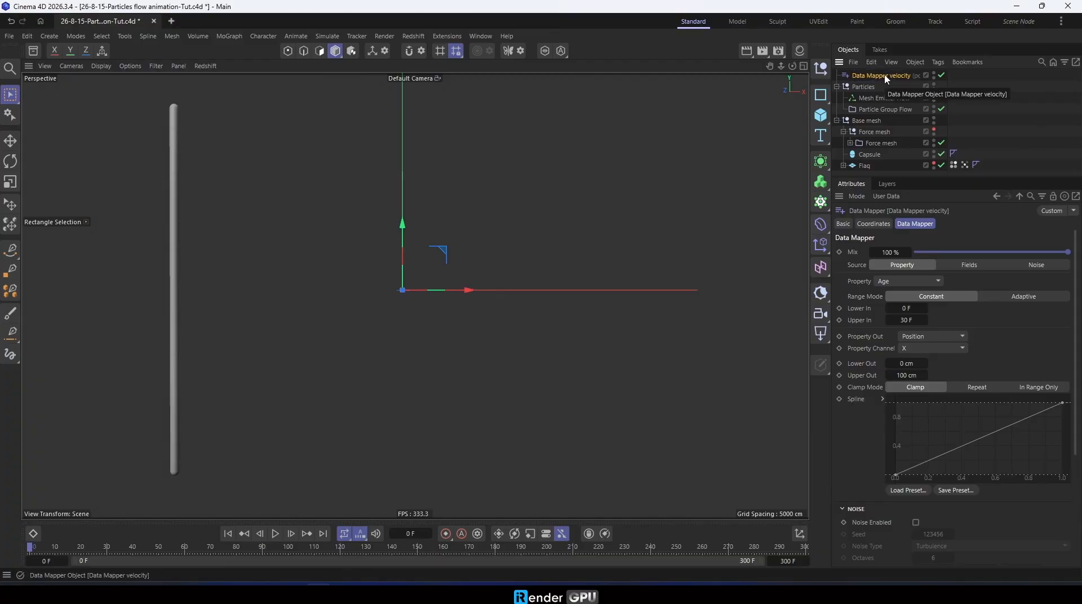
pyautogui.moveTo(888, 77); pyautogui.dragTo(895, 109)
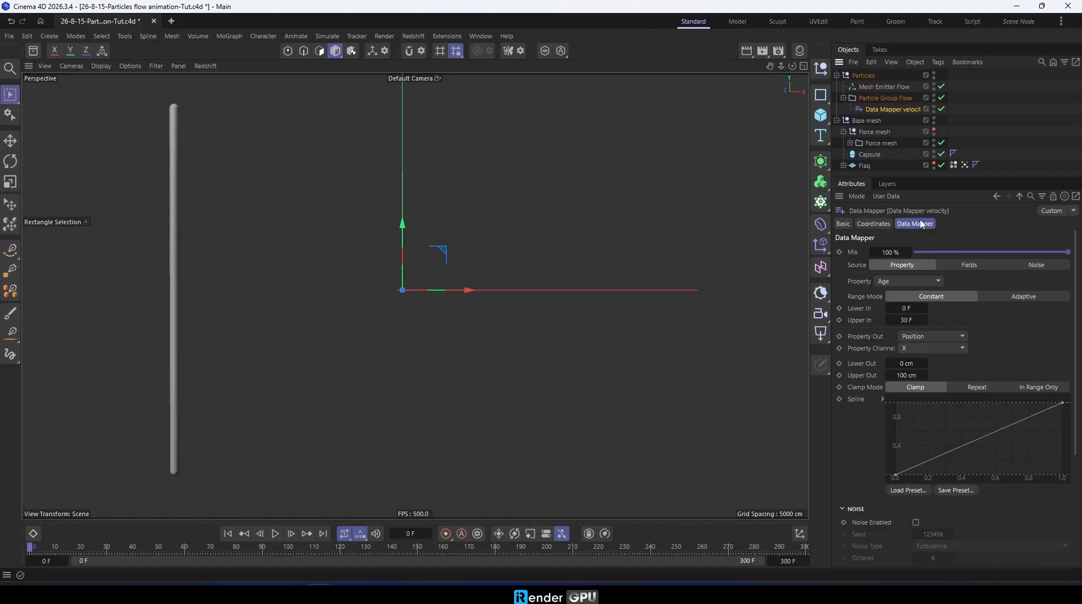
# Map the particles' Position Y to Velocity Speed in Data Mapper velocity, with a Lower Out of 90 cm.
pyautogui.click(941, 282)
pyautogui.click(911, 371)
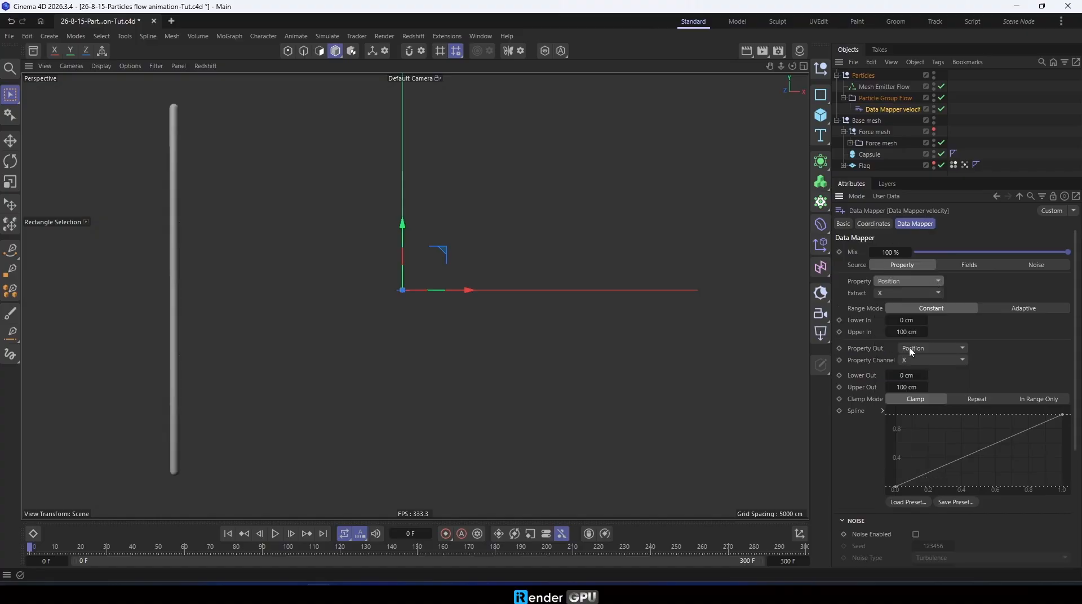
pyautogui.click(893, 294)
pyautogui.click(888, 323)
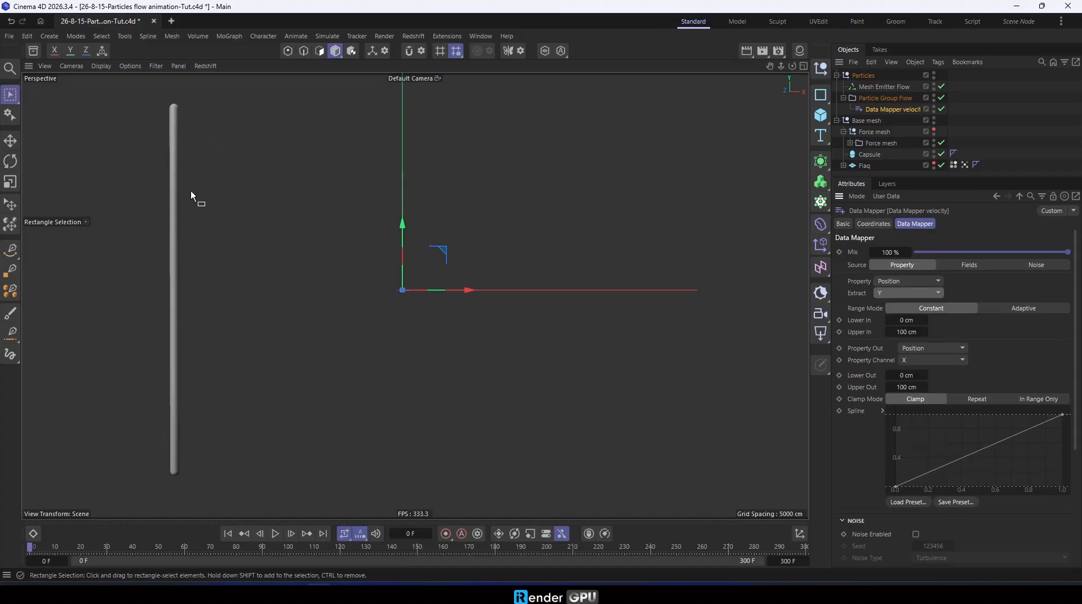
pyautogui.click(933, 348)
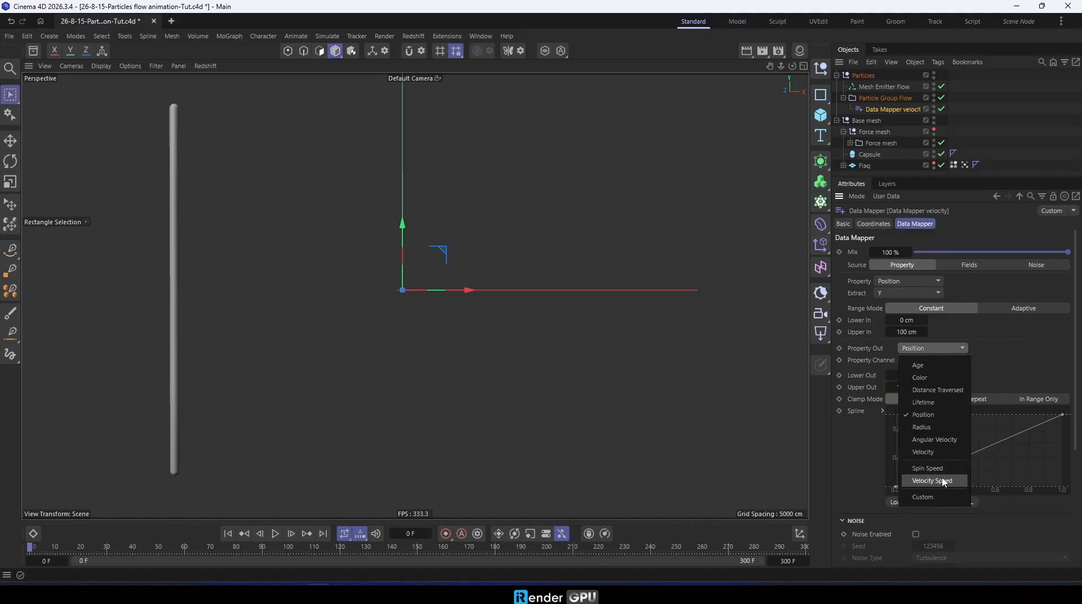
pyautogui.click(945, 482)
pyautogui.click(910, 364)
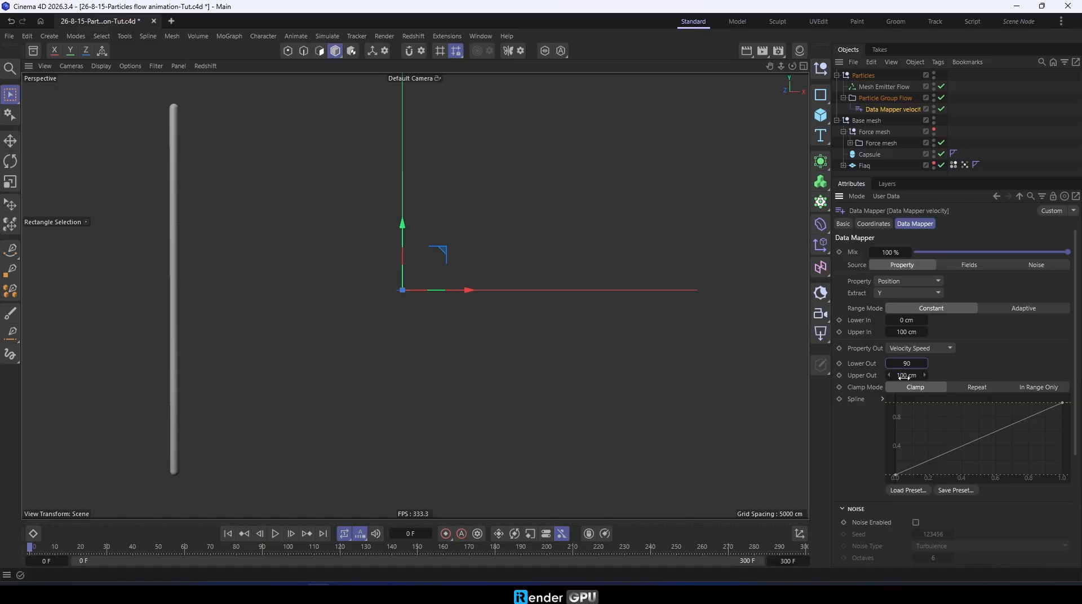
pyautogui.press('Return')
# Load a sine-shaped preset for the Data Mapper velocity spline and double the curve twice.
pyautogui.click(915, 490)
pyautogui.click(949, 319)
pyautogui.rightClick(947, 449)
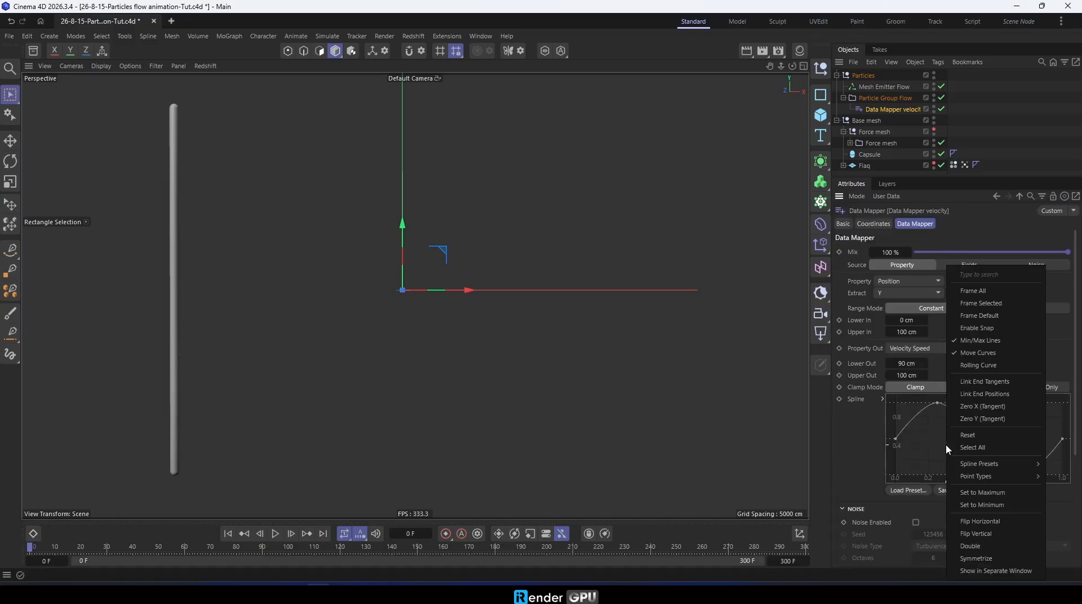
pyautogui.click(972, 547)
pyautogui.rightClick(962, 440)
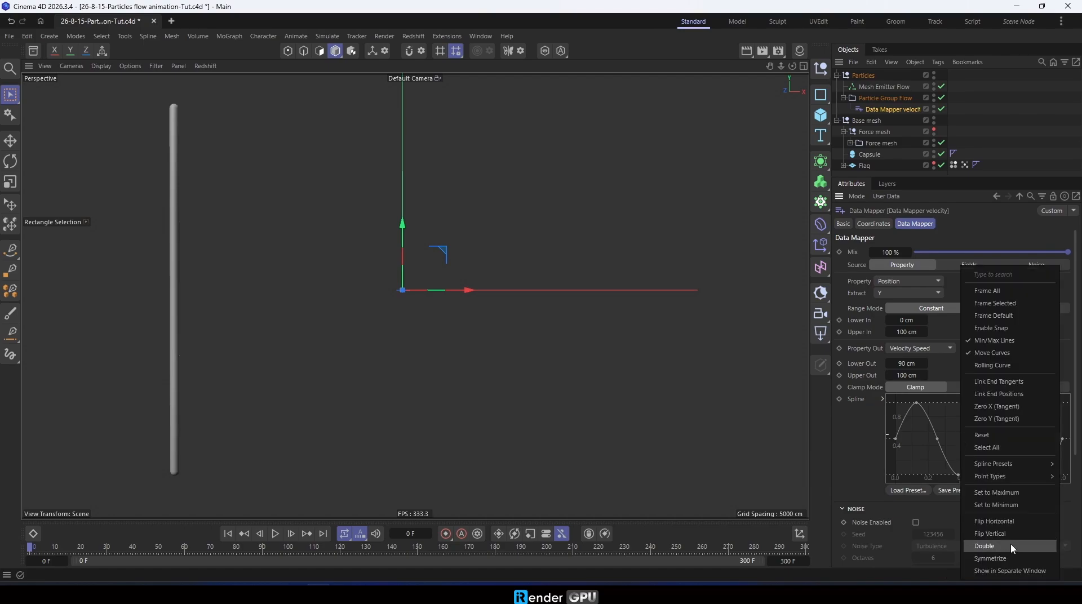
pyautogui.click(985, 547)
# Enable noise on Data Mapper velocity with an Animation Speed of 1 and play back the particle flow.
pyautogui.click(917, 522)
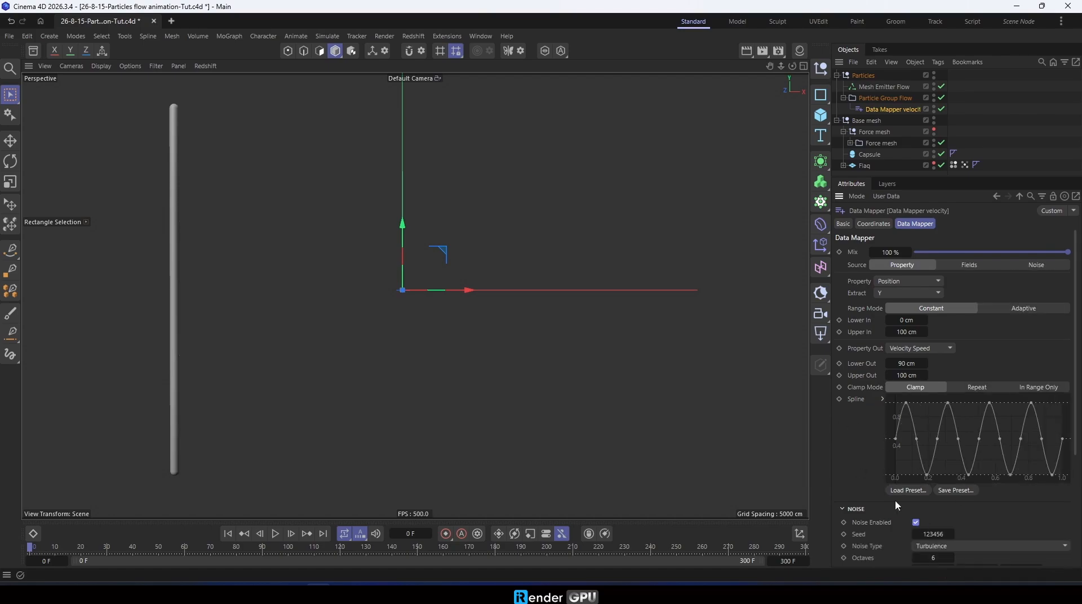
pyautogui.scroll(-3, 935, 451)
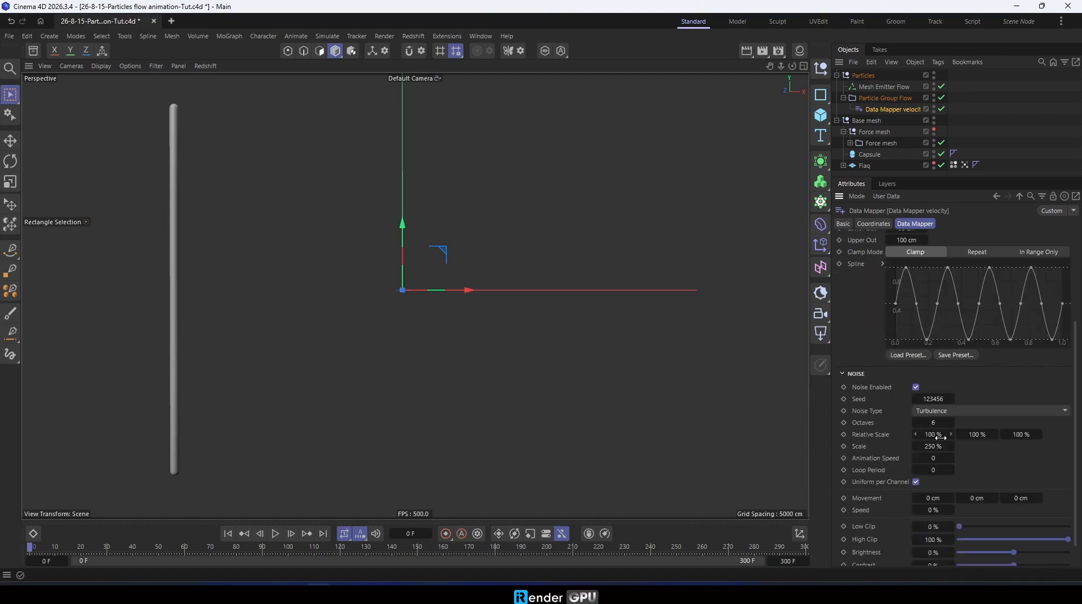
pyautogui.click(277, 535)
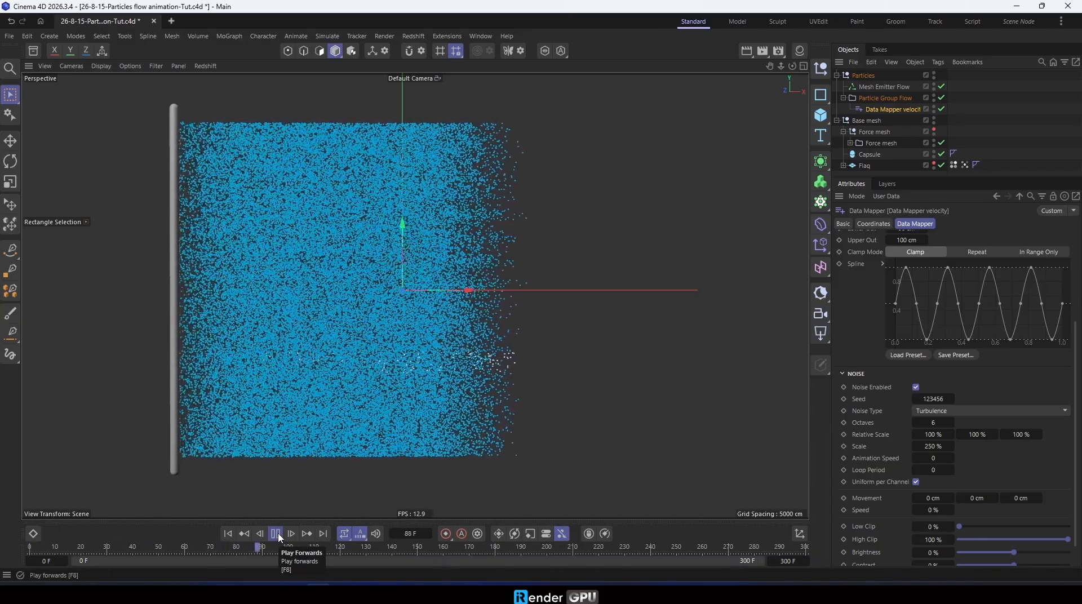
pyautogui.click(275, 534)
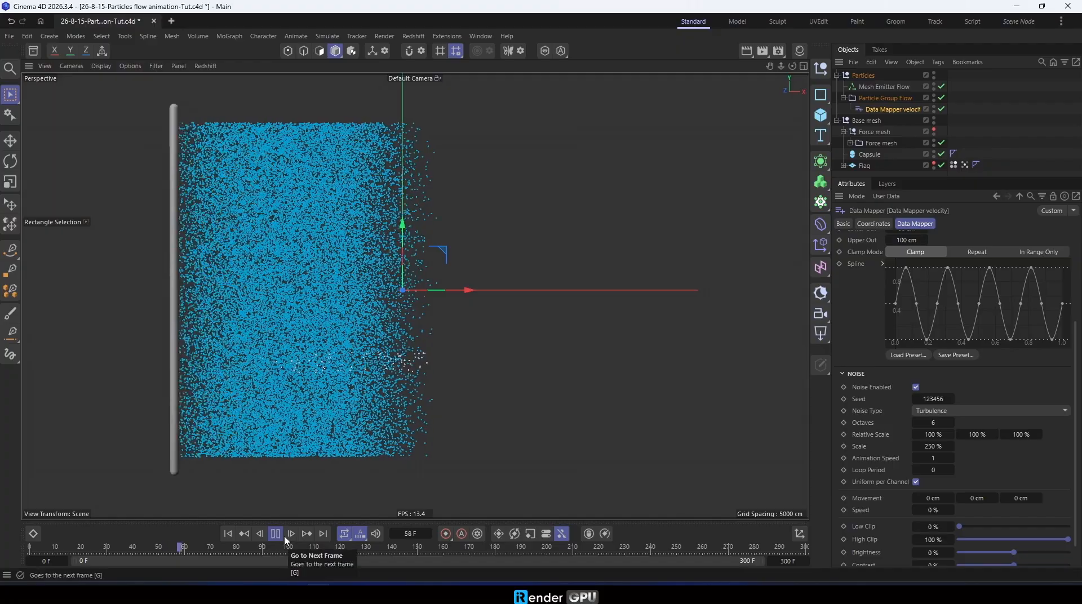
pyautogui.click(228, 534)
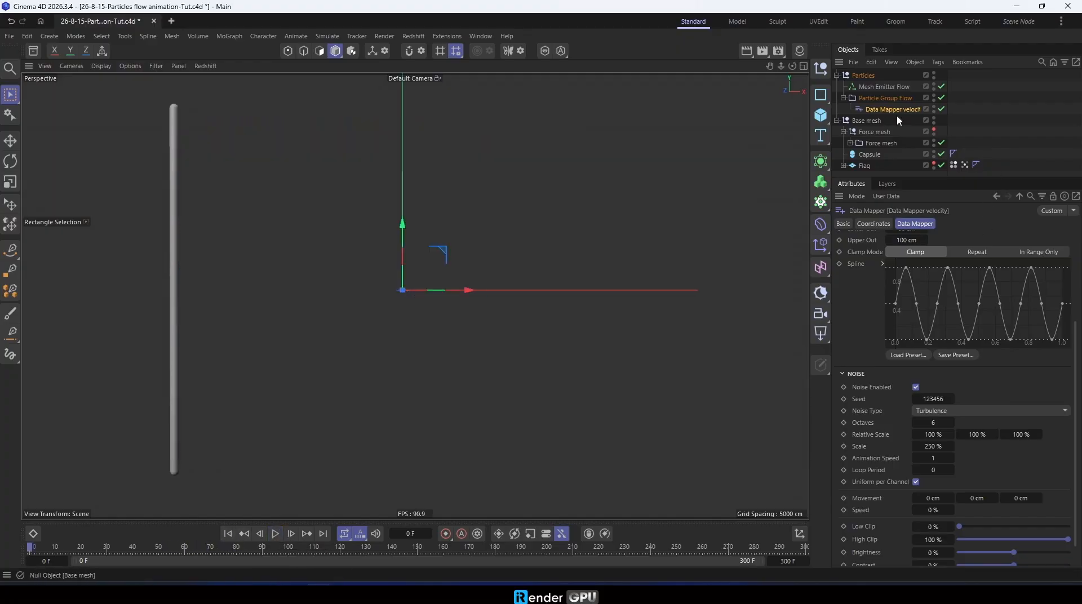
# Duplicate Data Mapper velocity within Particle Group Flow and rename the copy Data Mapper lifr time.
pyautogui.keyDown('ctrl'); pyautogui.moveTo(908, 115); pyautogui.dragTo(909, 116); pyautogui.keyUp('ctrl')
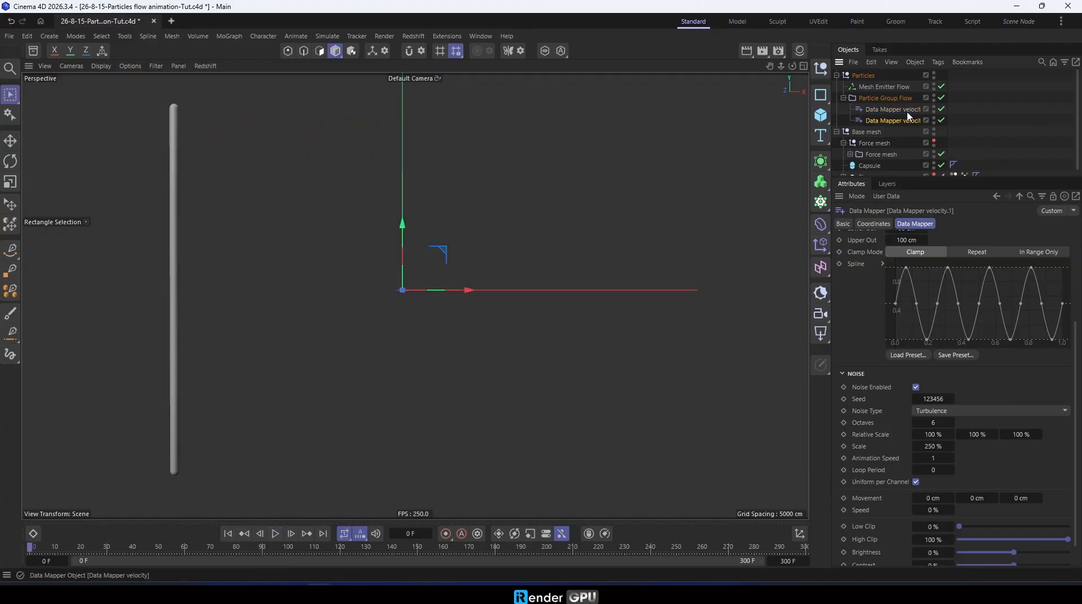
pyautogui.doubleClick(909, 122)
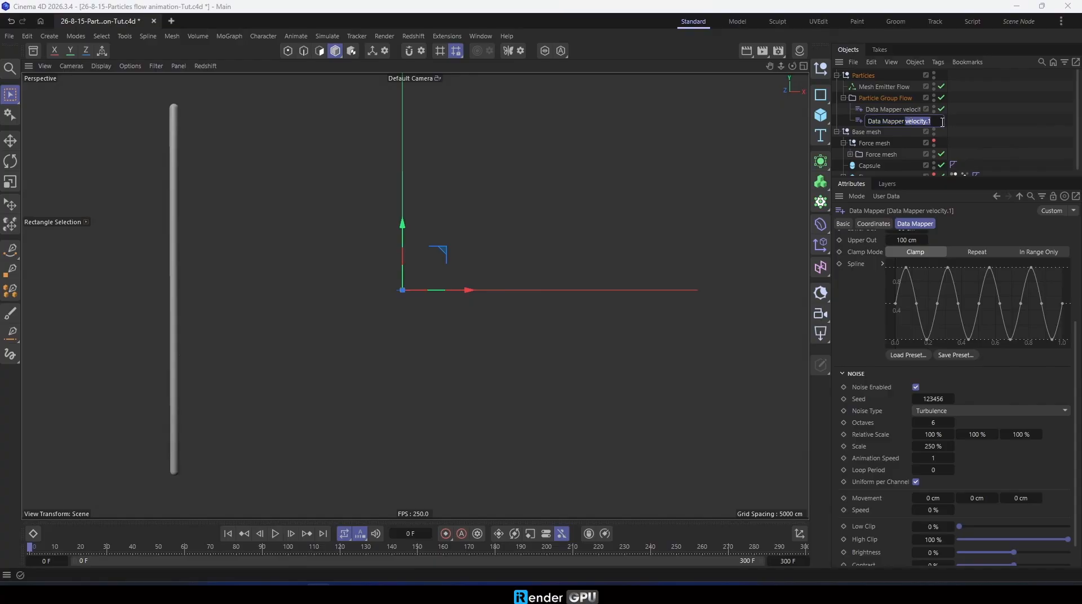
pyautogui.write('Data Mapper lifr time')
pyautogui.press('Return')
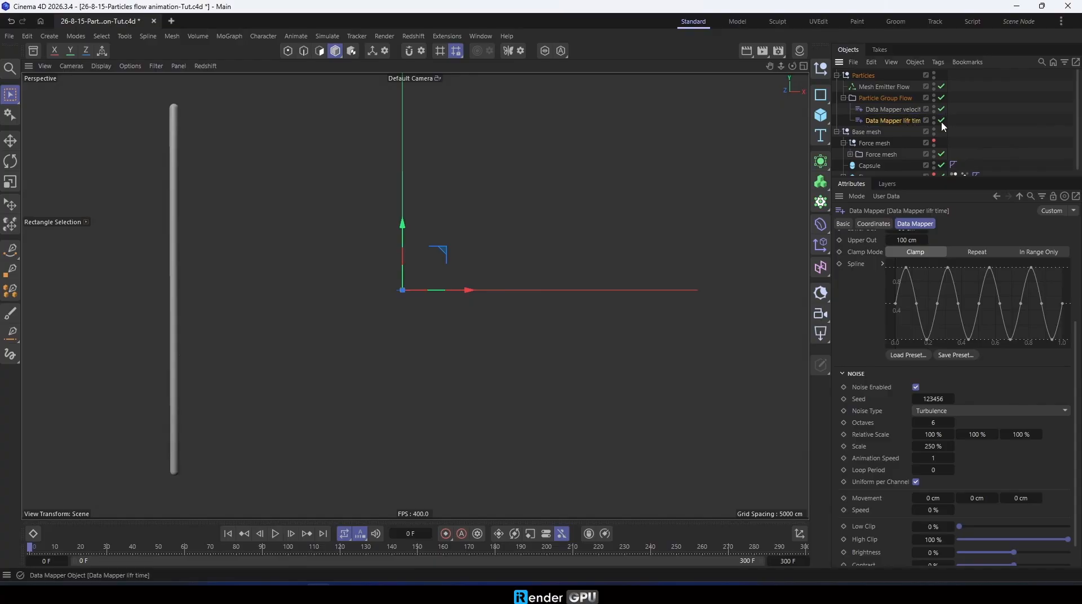
pyautogui.scroll(3, 1030, 349)
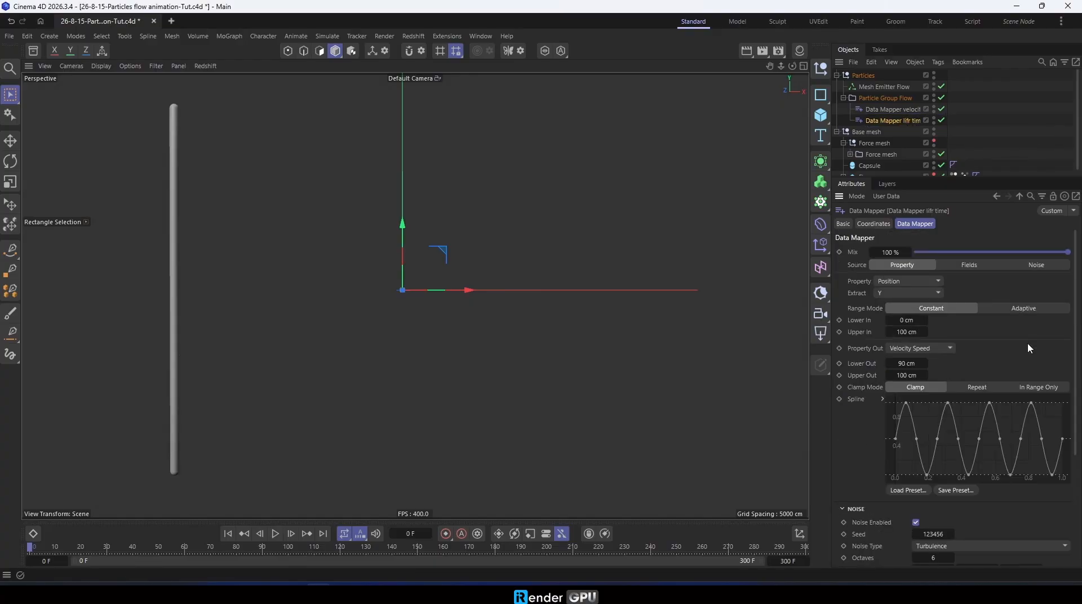
# Map Data Mapper lifr time to the Lifetime property with output from 150 F to 170 F and play back the particles.
pyautogui.click(937, 352)
pyautogui.click(910, 401)
pyautogui.click(925, 372)
pyautogui.write('150')
pyautogui.press('Return')
pyautogui.click(275, 534)
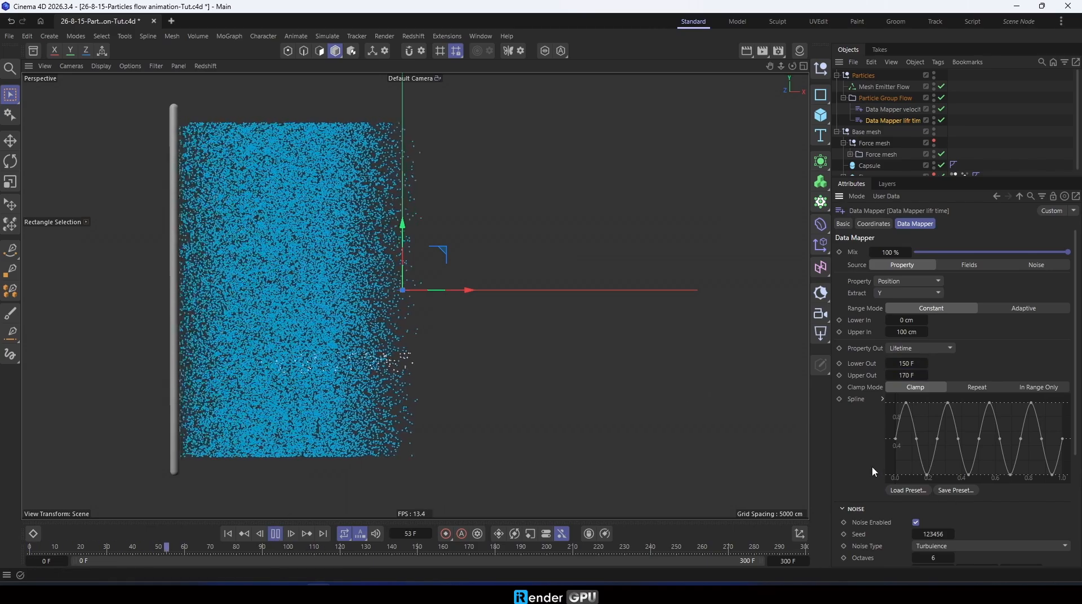
# Set the Range Mode of both Data Mappers to Adaptive, check the particle playback and return to frame 0.
pyautogui.click(1036, 306)
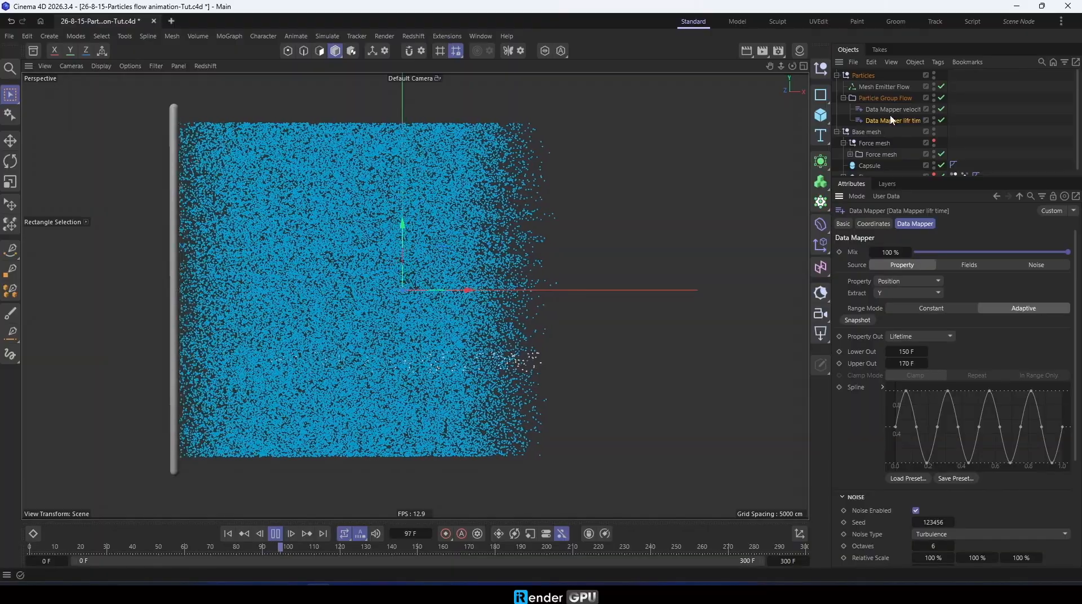
pyautogui.click(897, 114)
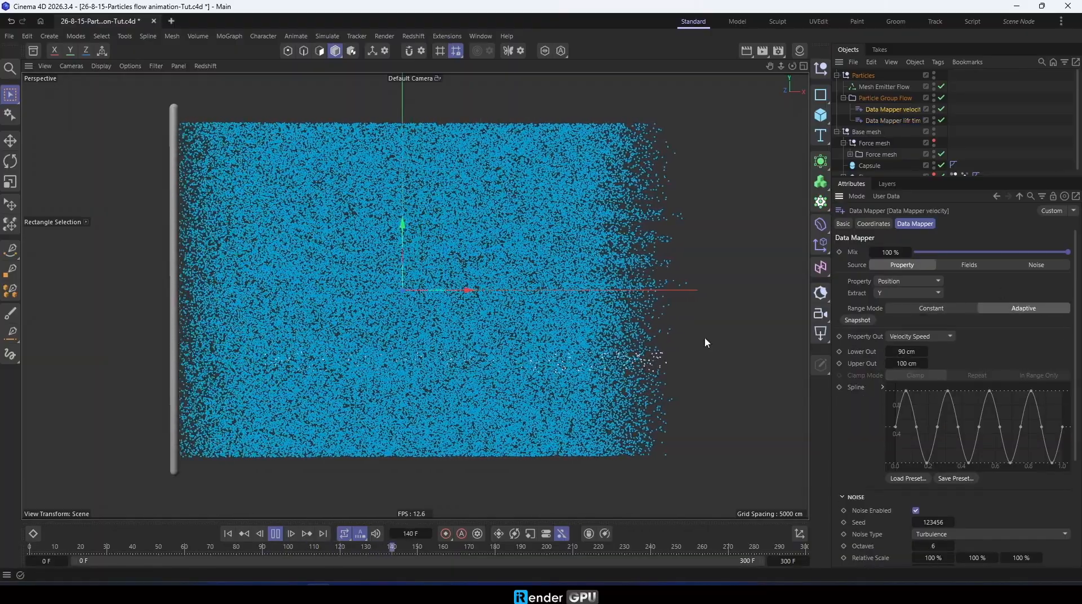
pyautogui.click(245, 534)
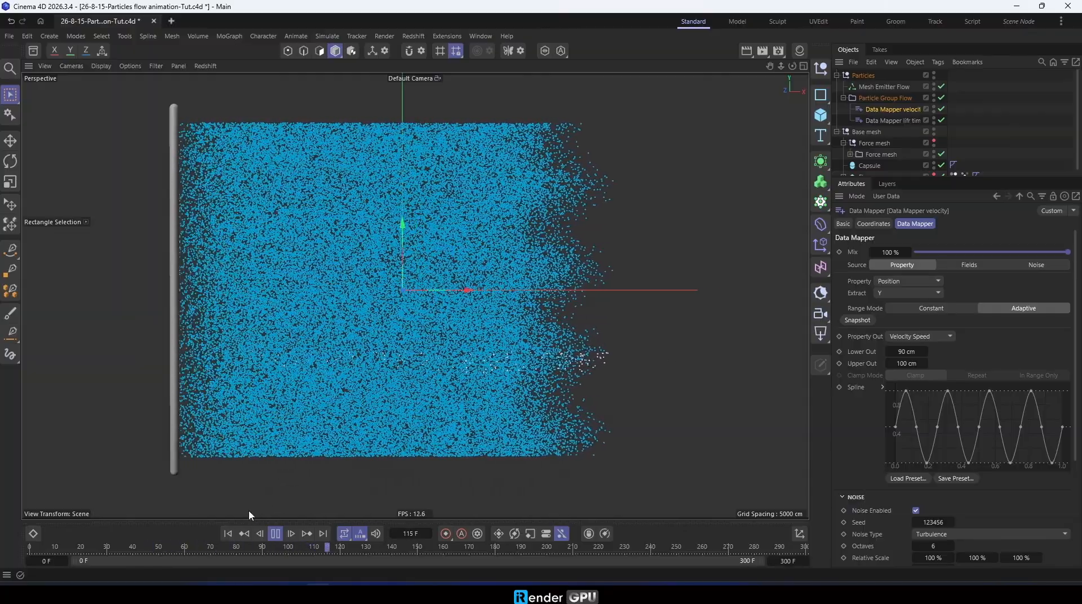
pyautogui.click(275, 534)
pyautogui.click(229, 535)
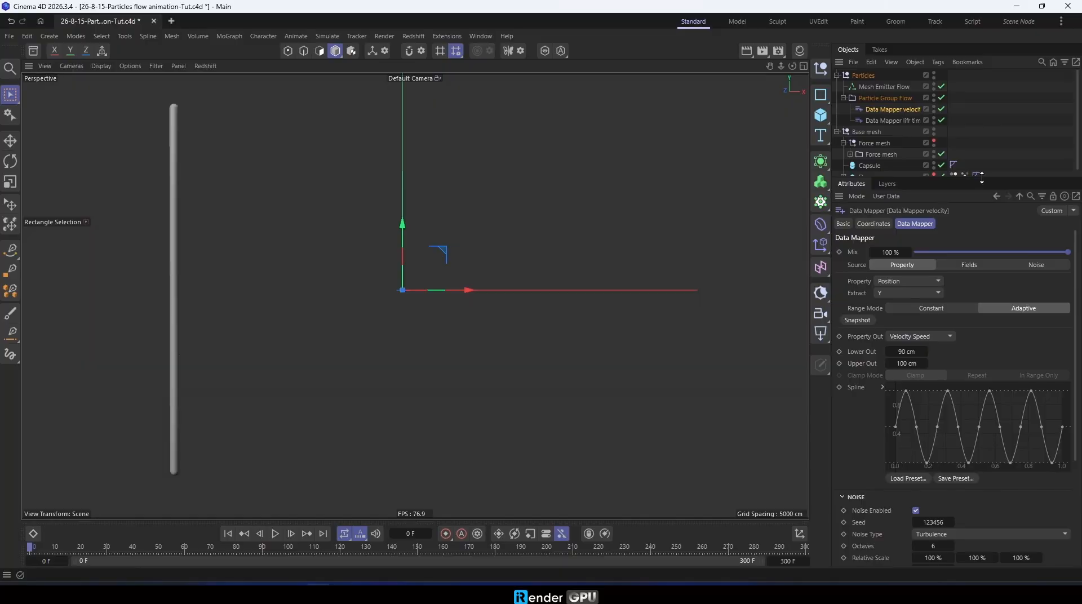
# Add a Flock modifier to Particle Group Flow.
pyautogui.moveTo(982, 178); pyautogui.dragTo(982, 214)
pyautogui.click(918, 204)
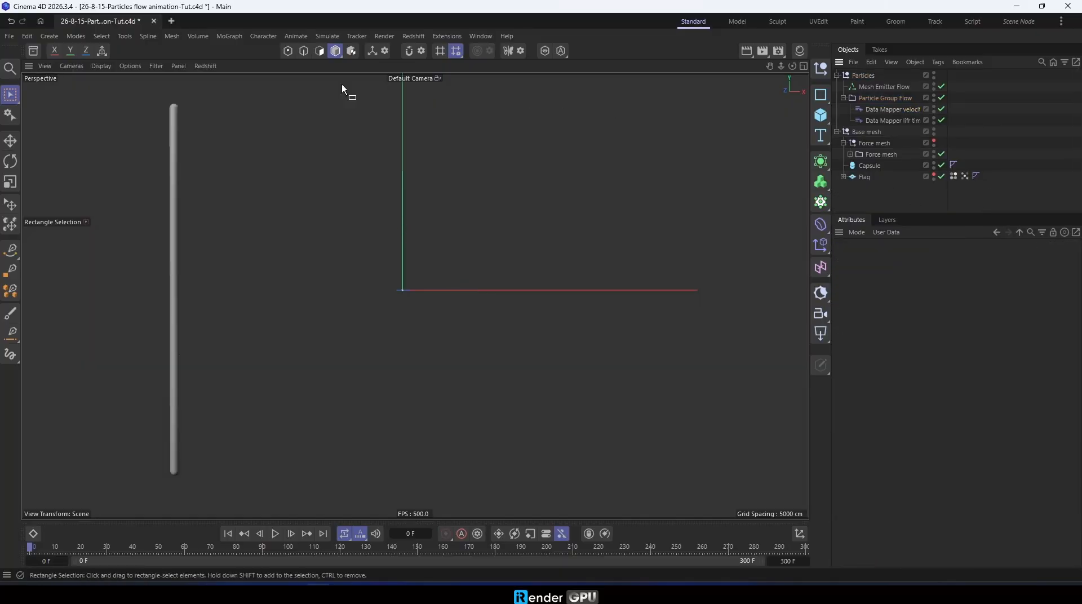
pyautogui.click(327, 36)
pyautogui.moveTo(362, 203)
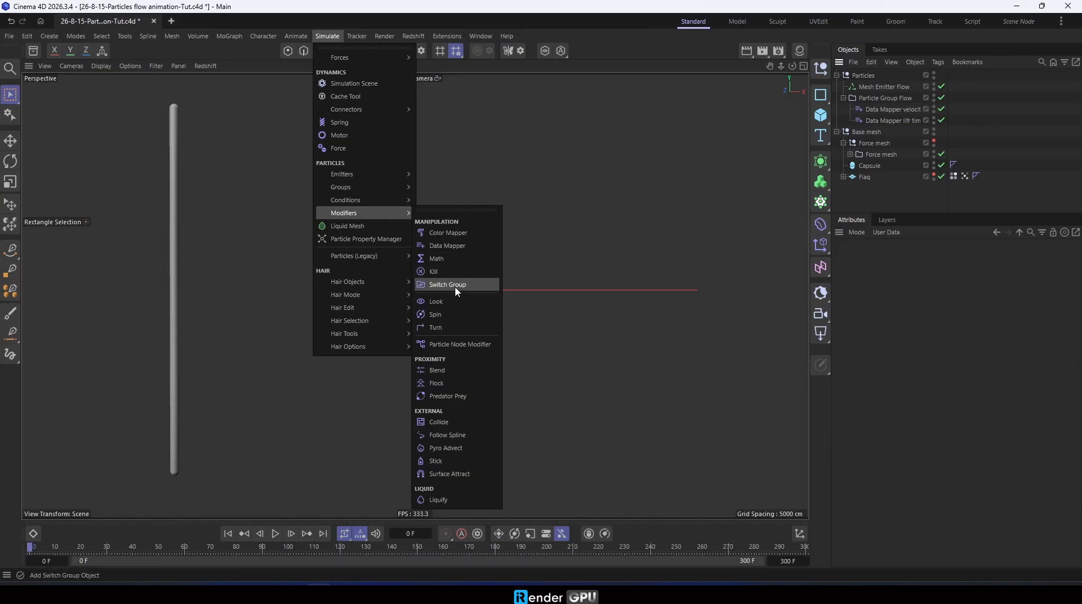
pyautogui.click(460, 385)
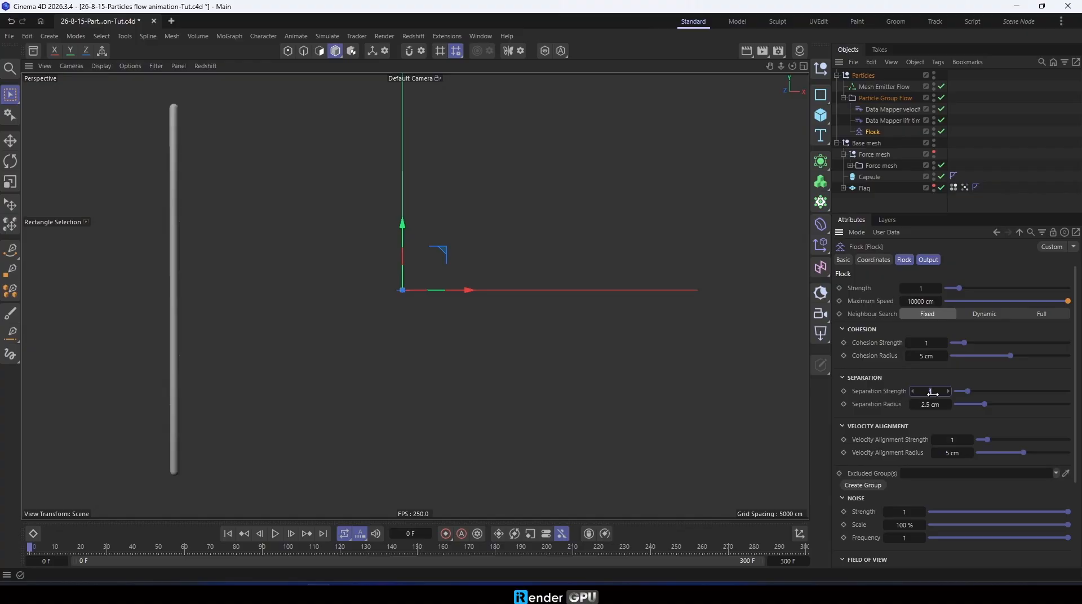
# Set Flock's Cohesion Strength to 0 and Separation Strength to 1, checking the effect in playback.
pyautogui.moveTo(930, 345); pyautogui.dragTo(911, 345)
pyautogui.click(276, 534)
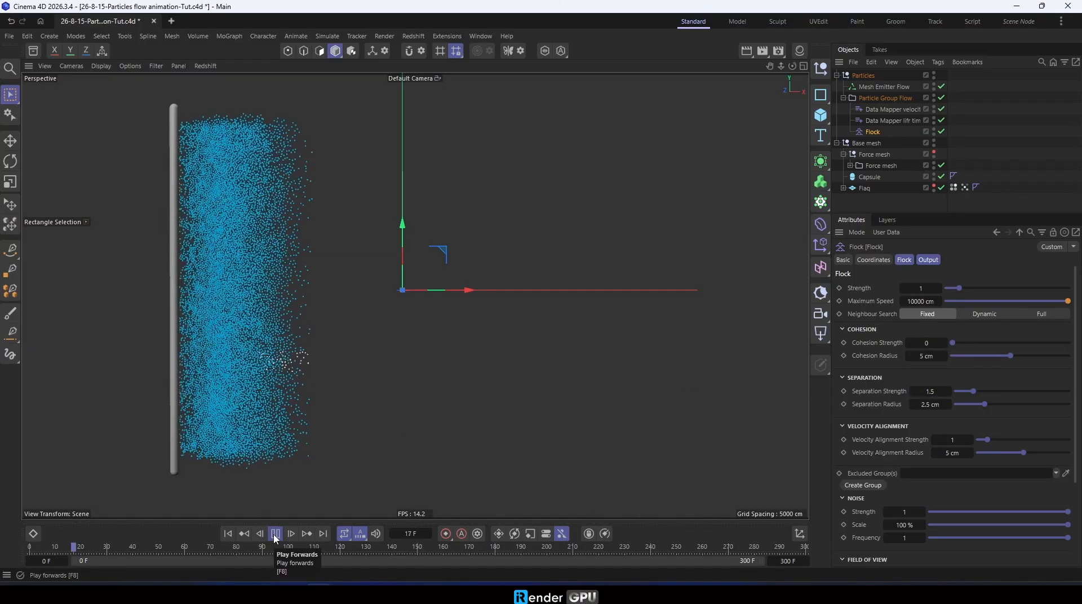
pyautogui.doubleClick(931, 392)
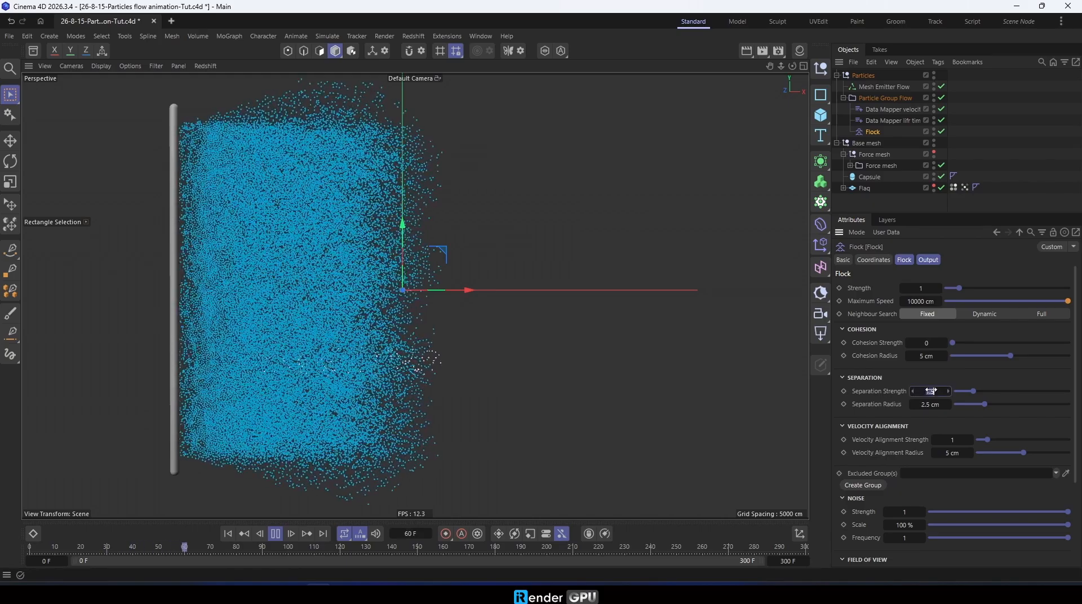
pyautogui.write('1')
pyautogui.press('Return')
pyautogui.click(227, 534)
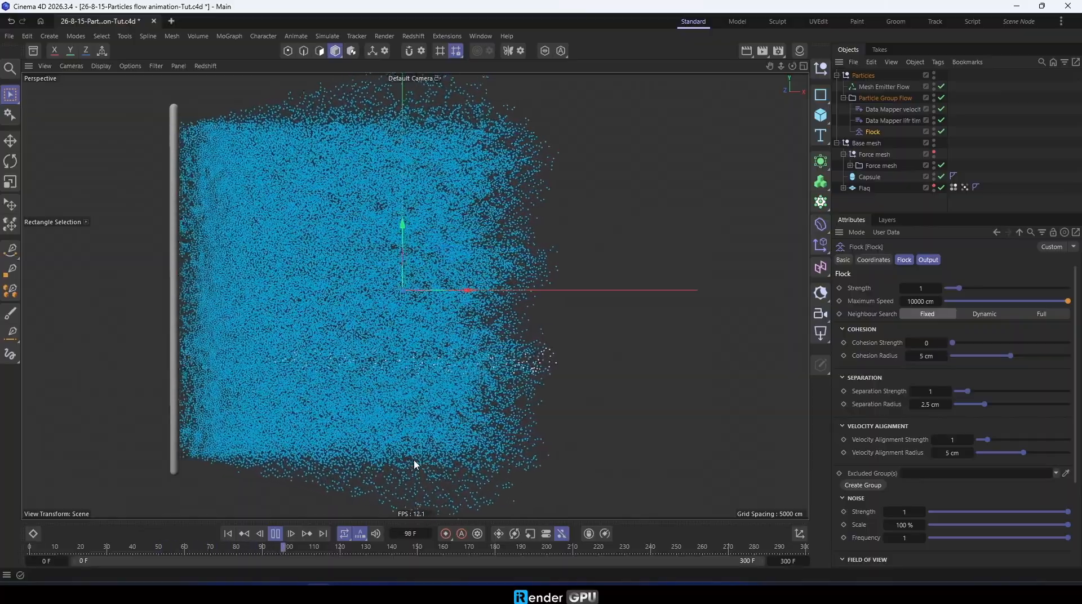
# Switch Flock's Neighbour Search to Full, play back the particles briefly and return to frame 0.
pyautogui.click(276, 537)
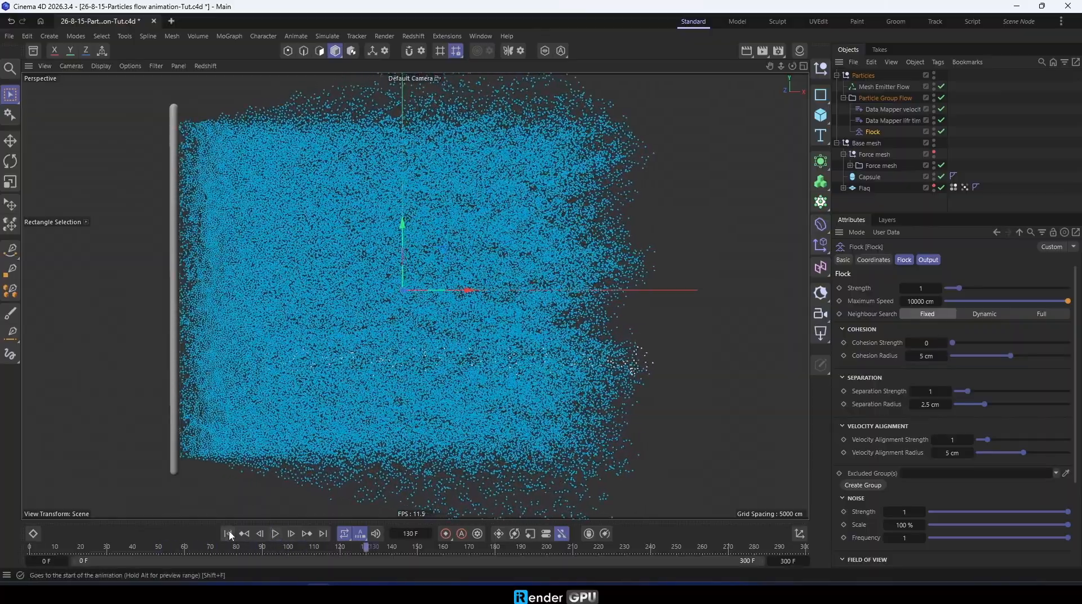
pyautogui.click(228, 534)
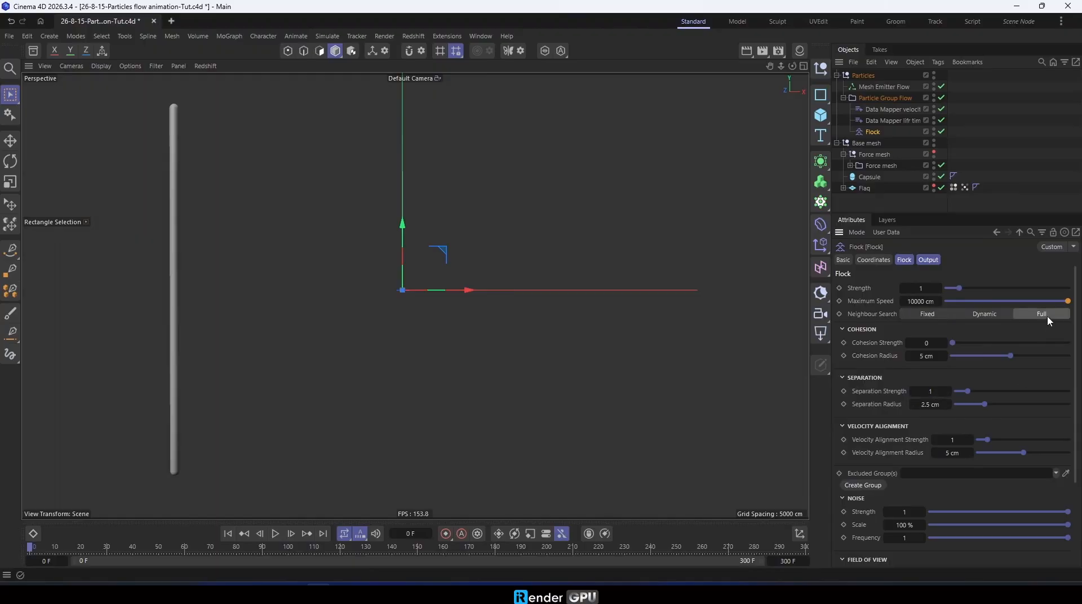
pyautogui.click(276, 536)
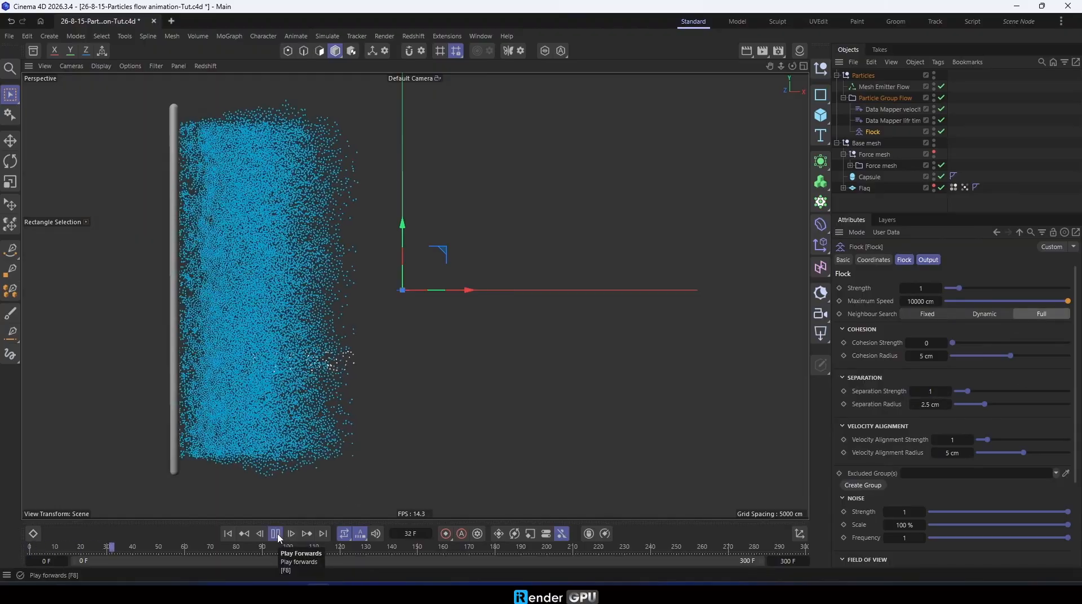
pyautogui.click(276, 534)
pyautogui.click(229, 534)
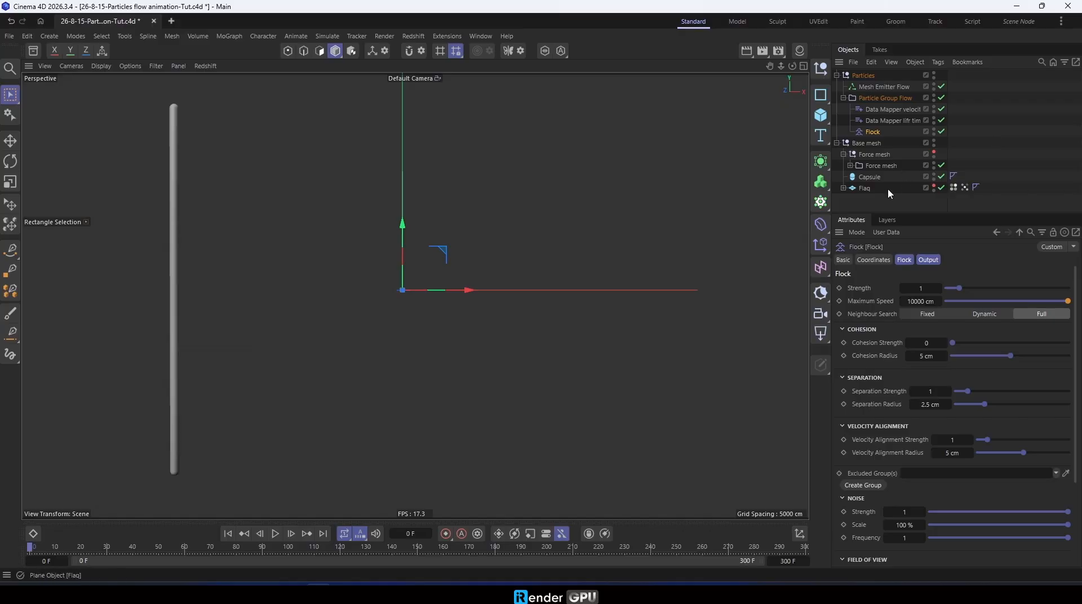
# Make the flag plane visible in the viewport and give it a Display tag.
pyautogui.click(942, 188)
pyautogui.rightClick(872, 187)
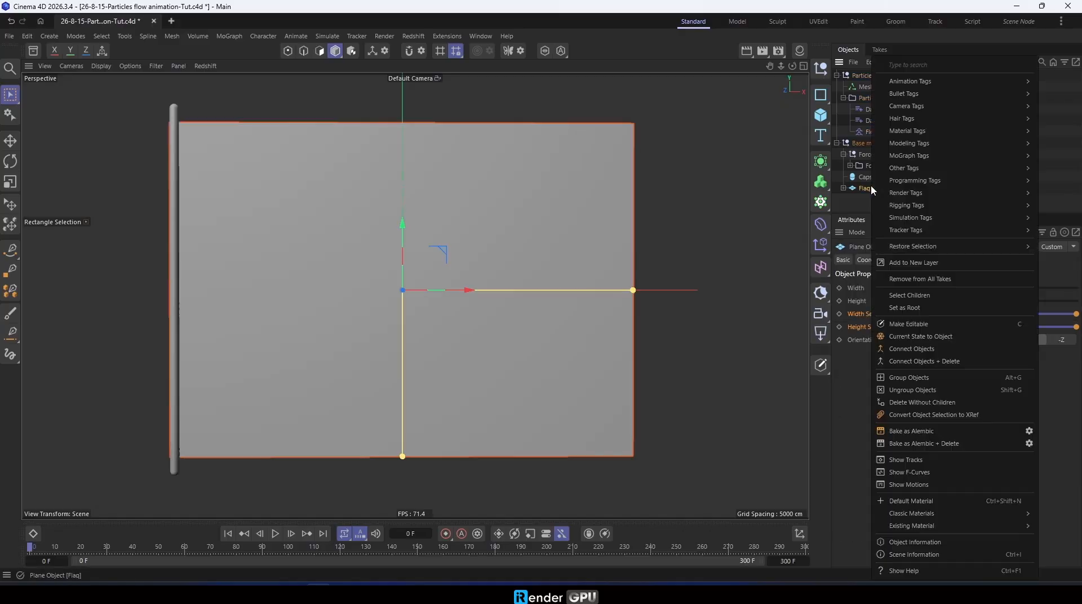
pyautogui.moveTo(891, 193)
pyautogui.click(834, 212)
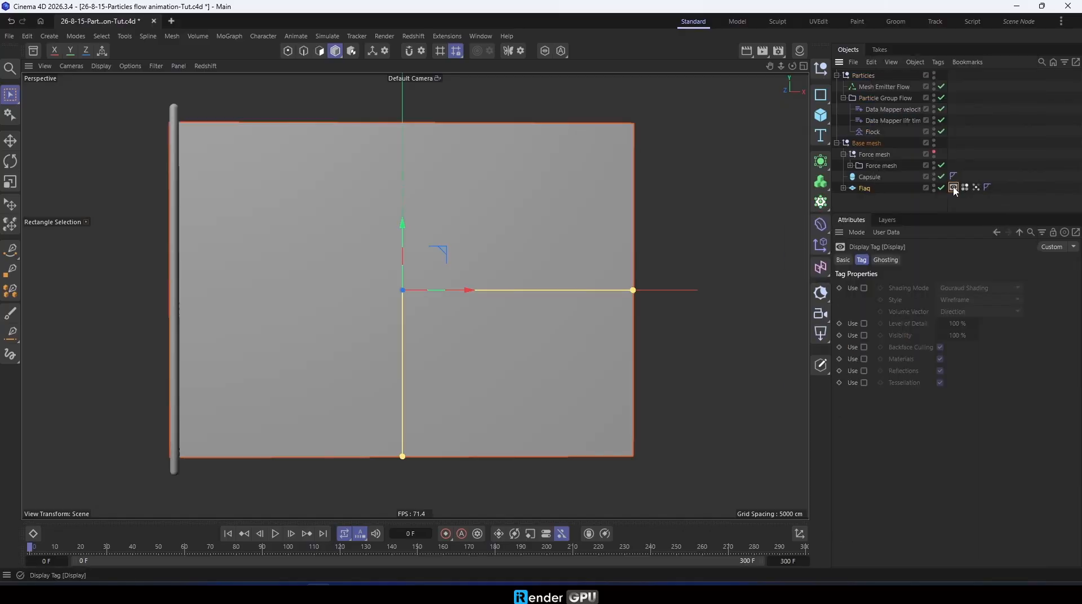
# Override the flag's Shading Mode to Lines with Wireframe style, preview the particles over it and return to frame 0.
pyautogui.click(865, 288)
pyautogui.click(979, 289)
pyautogui.click(986, 389)
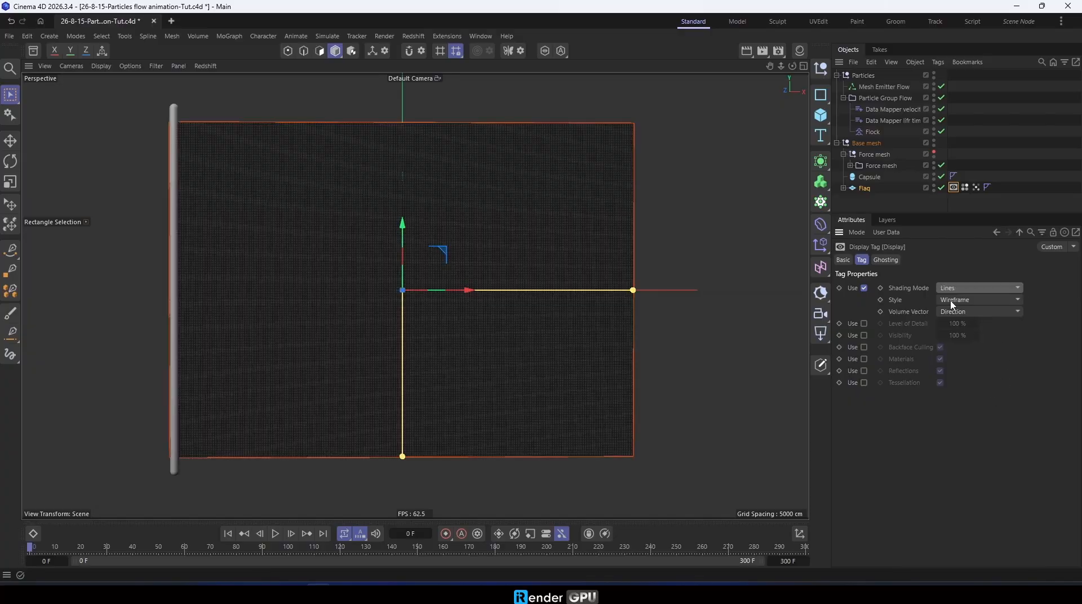
pyautogui.click(980, 299)
pyautogui.click(958, 316)
pyautogui.click(276, 534)
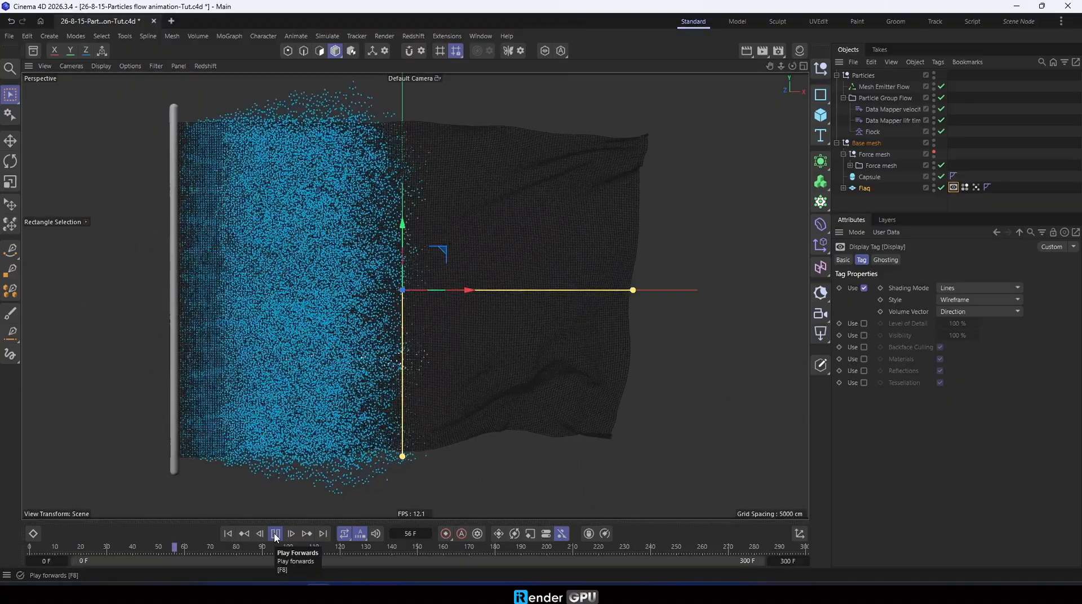
pyautogui.click(276, 534)
pyautogui.click(227, 534)
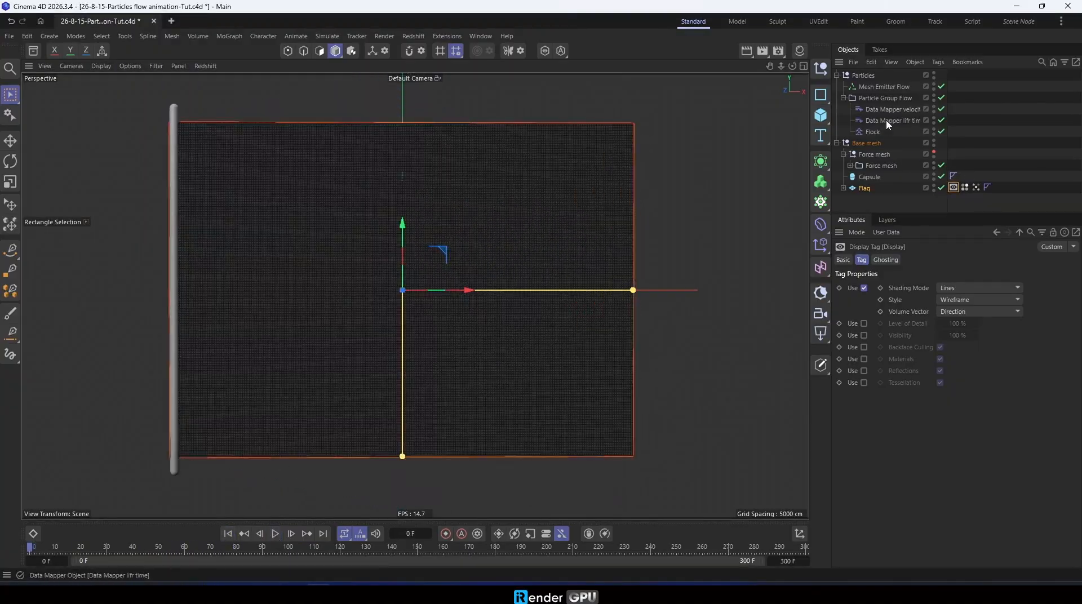
# Add a Surface Attract modifier above Flock in Particle Group Flow and enable Apply Object Velocity.
pyautogui.click(878, 99)
pyautogui.click(327, 35)
pyautogui.moveTo(369, 213)
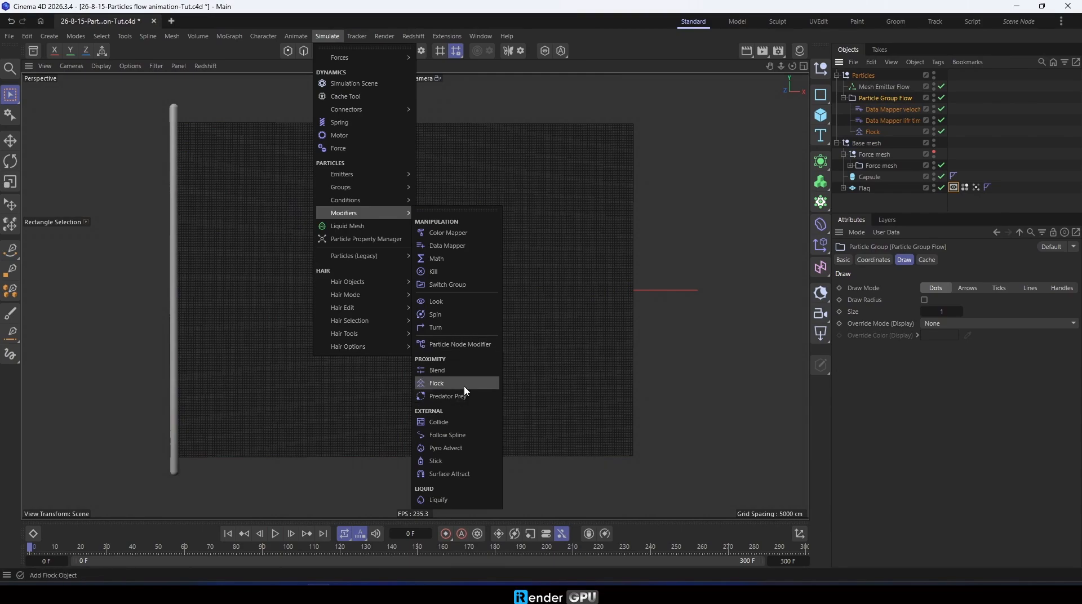
pyautogui.click(455, 474)
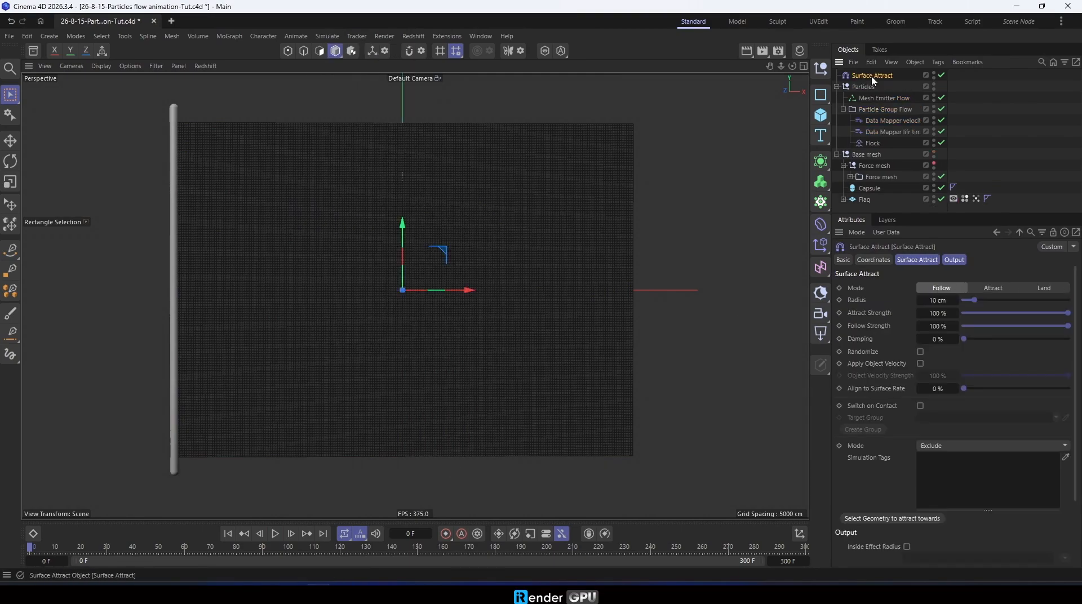
pyautogui.moveTo(891, 130); pyautogui.dragTo(891, 136)
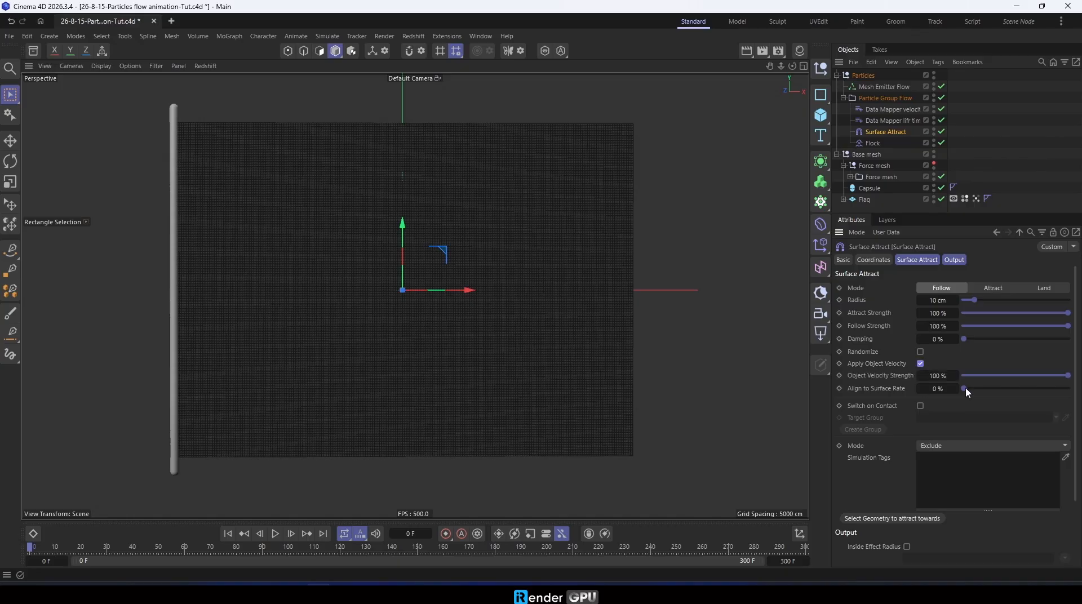
# Add a Collider tag to the flag and select the geometry that Surface Attract attracts towards.
pyautogui.click(899, 519)
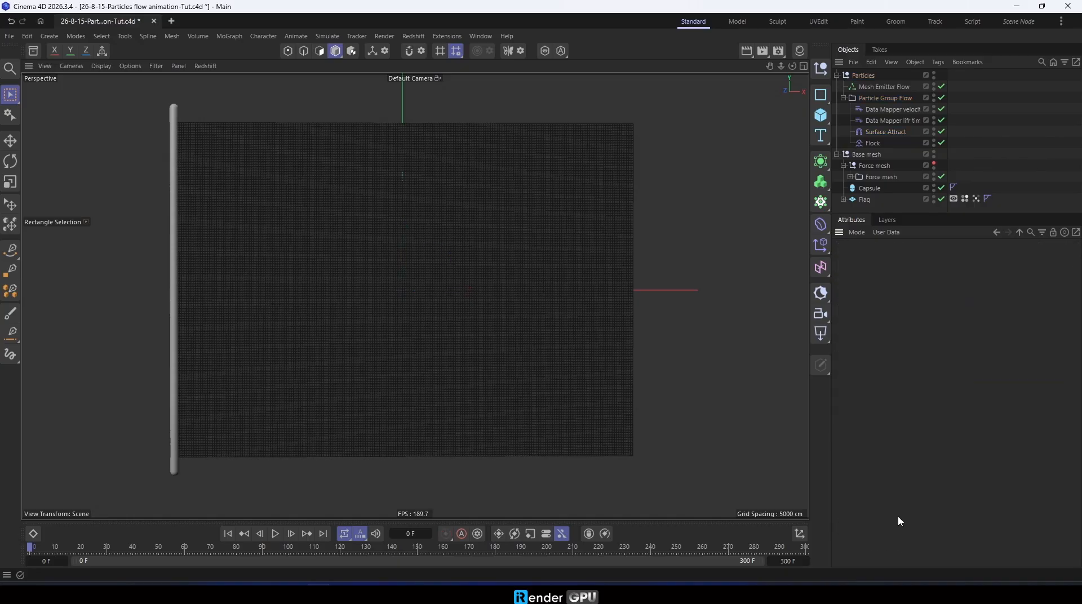
pyautogui.rightClick(867, 206)
pyautogui.moveTo(953, 213)
pyautogui.click(832, 370)
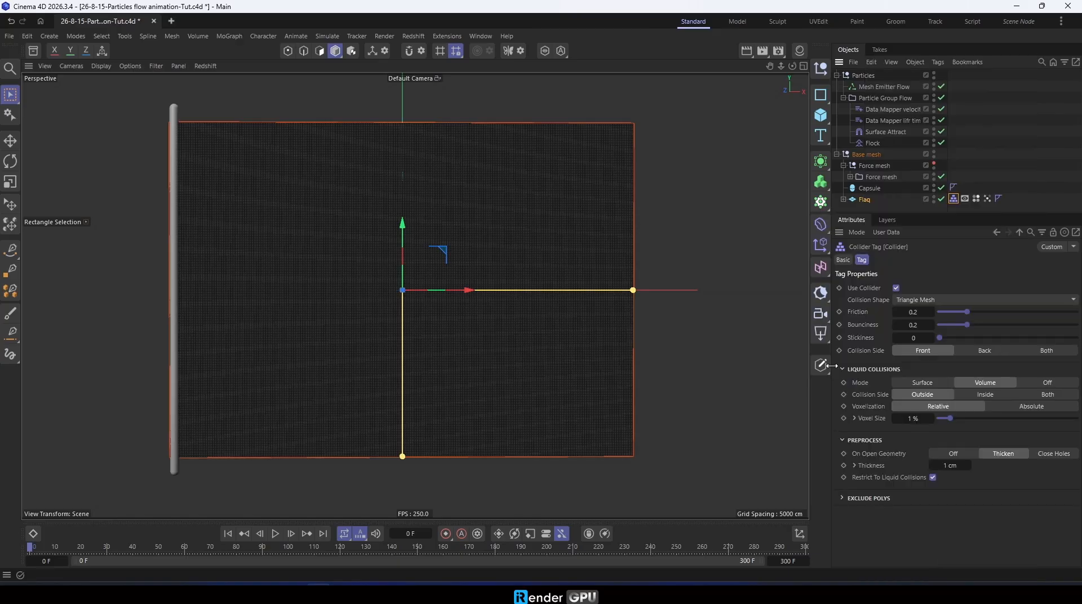
pyautogui.click(886, 133)
pyautogui.click(893, 520)
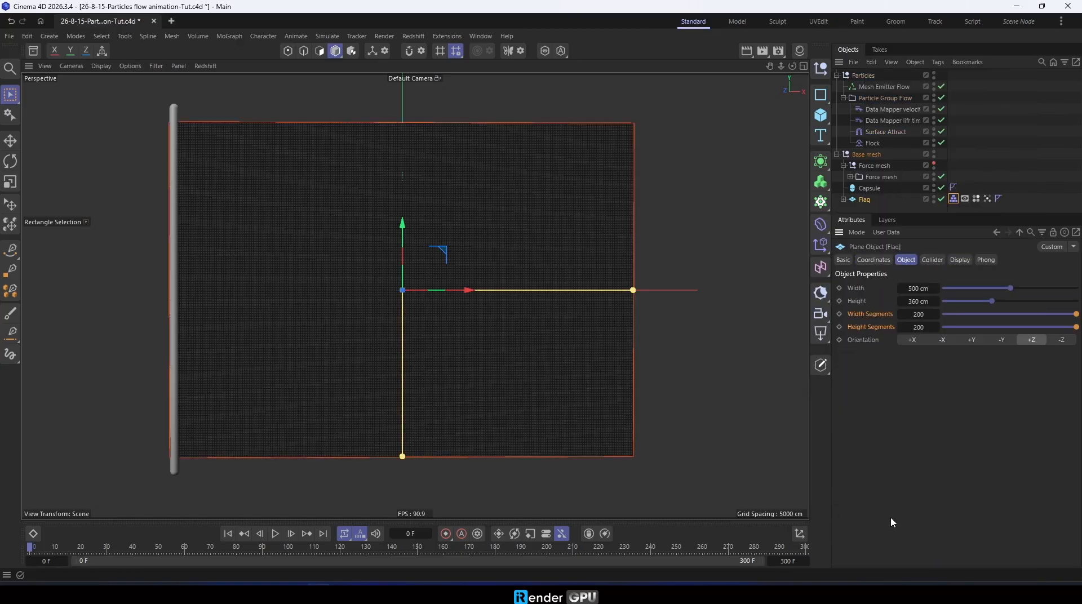
# Play back the particles on the waving flag and compare the flow with Flock disabled and enabled.
pyautogui.click(1030, 201)
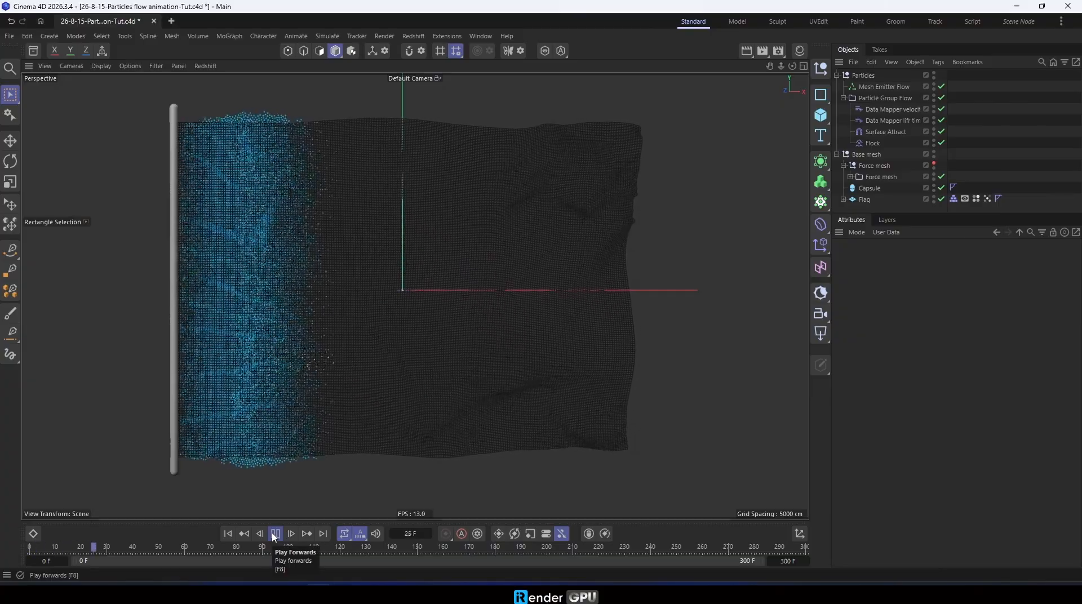
pyautogui.click(942, 144)
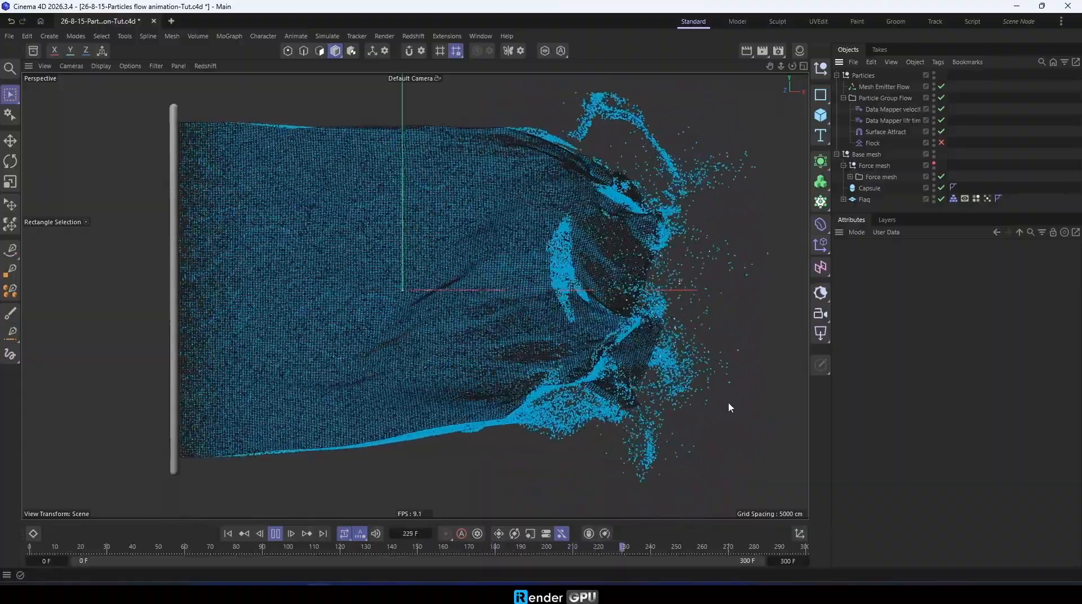
pyautogui.click(941, 143)
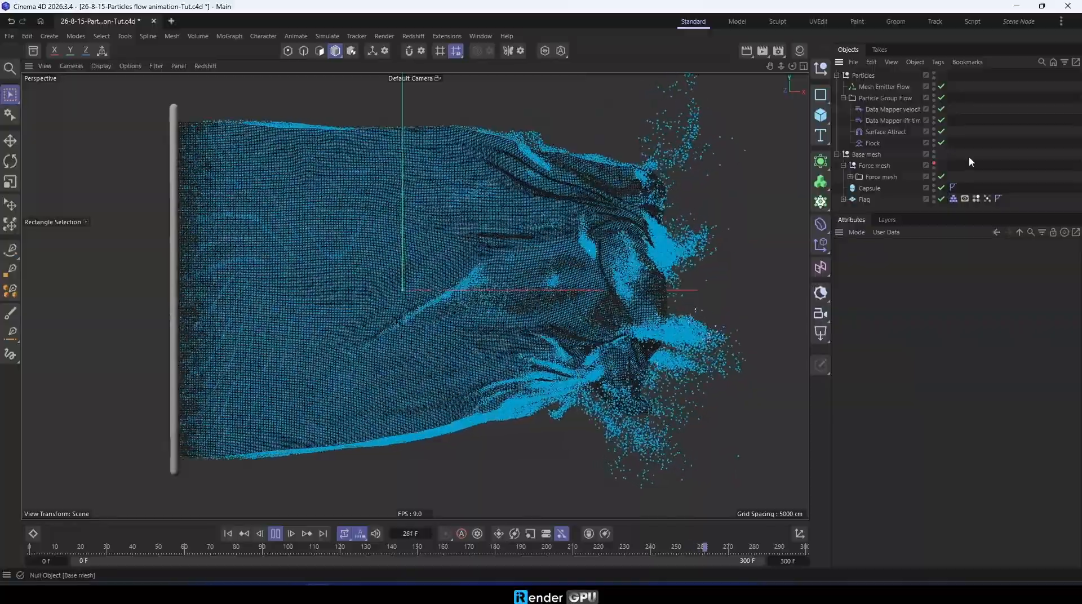
# Set Flock's Separation Strength to 2, review the particle flow from the start and return to frame 0.
pyautogui.click(872, 143)
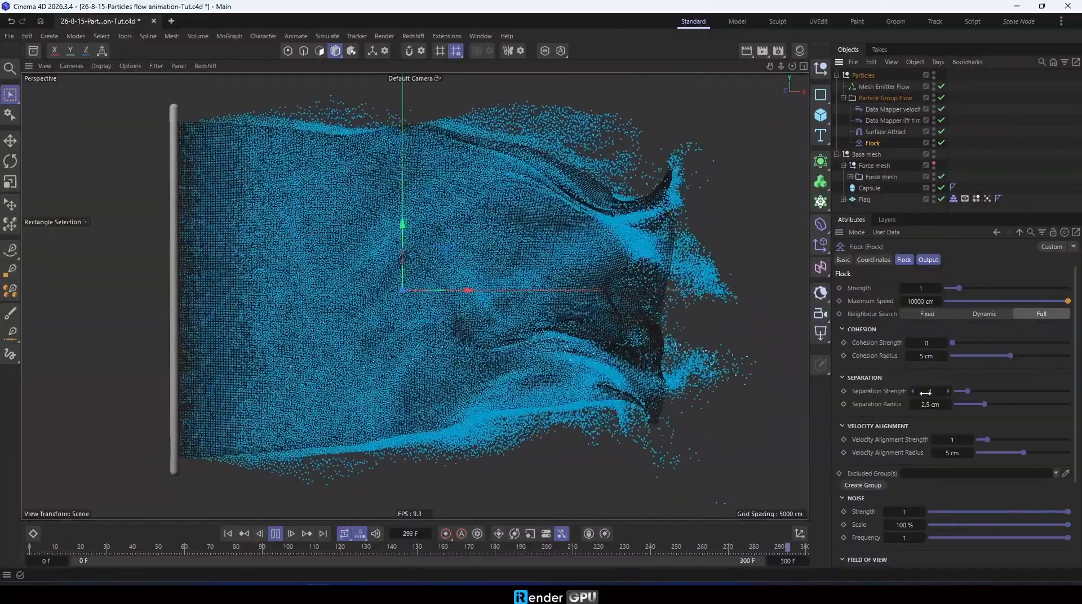
pyautogui.click(228, 533)
pyautogui.click(275, 534)
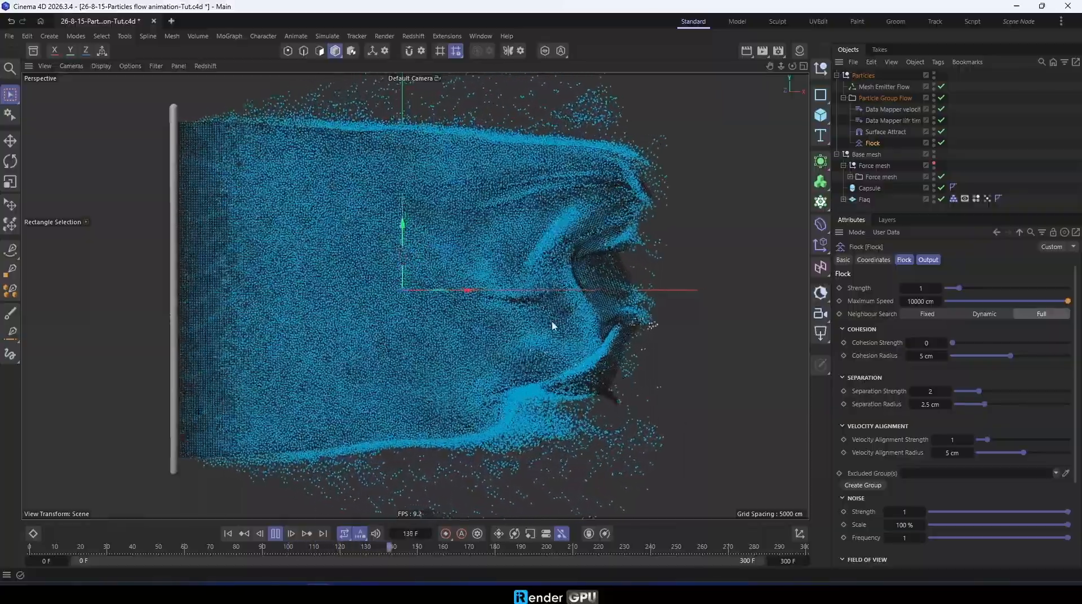
pyautogui.keyDown('alt'); pyautogui.moveTo(519, 249); pyautogui.dragTo(554, 248); pyautogui.keyUp('alt')
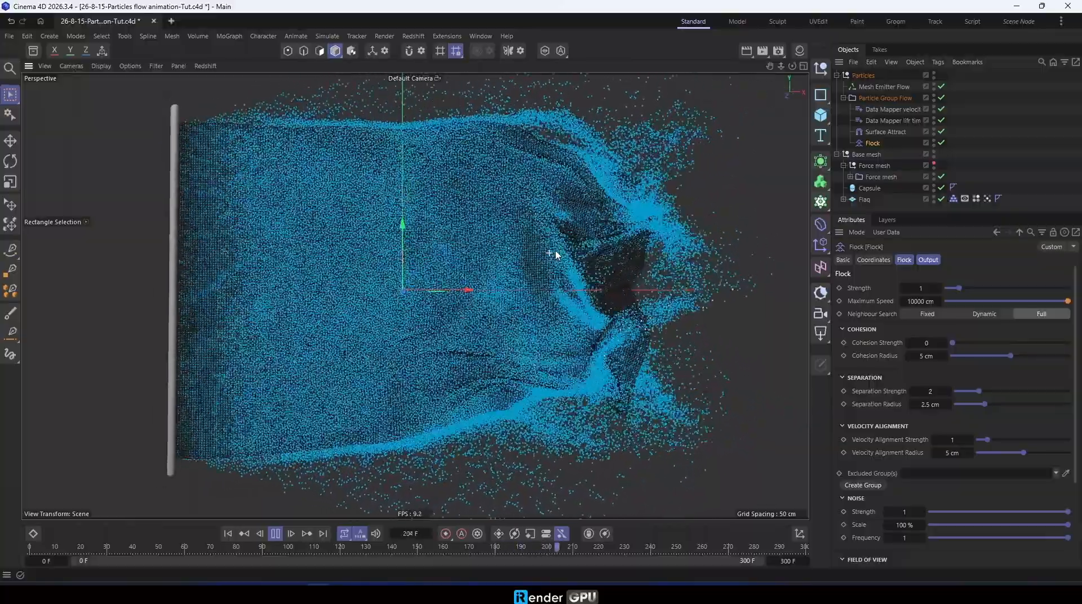
pyautogui.keyDown('alt'); pyautogui.moveTo(412, 269); pyautogui.dragTo(435, 267); pyautogui.keyUp('alt')
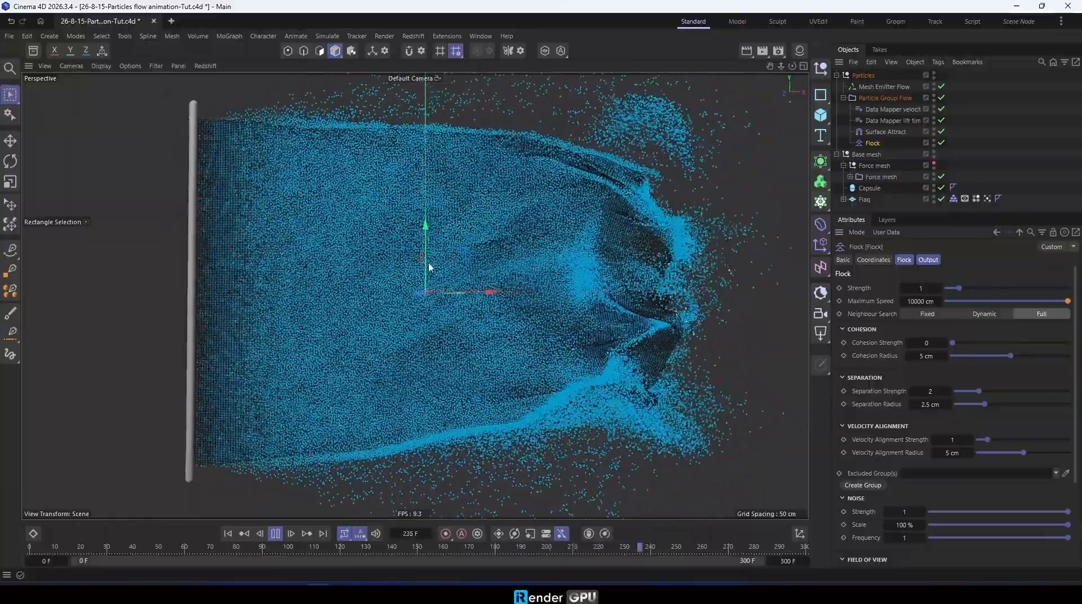
pyautogui.click(276, 534)
pyautogui.click(228, 534)
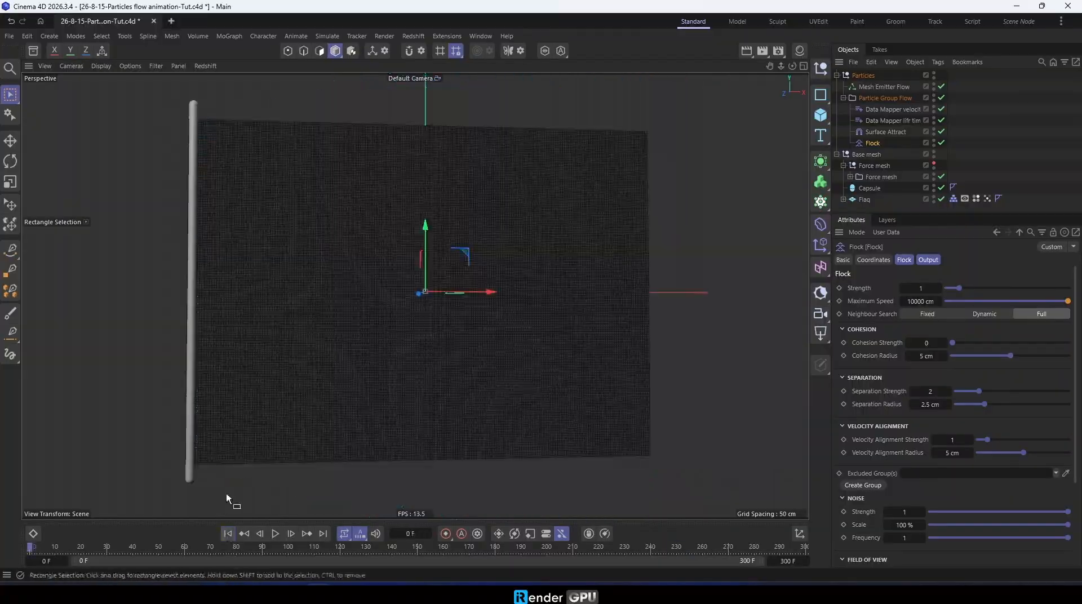
pyautogui.keyDown('alt'); pyautogui.moveTo(402, 325); pyautogui.dragTo(378, 292); pyautogui.keyUp('alt')
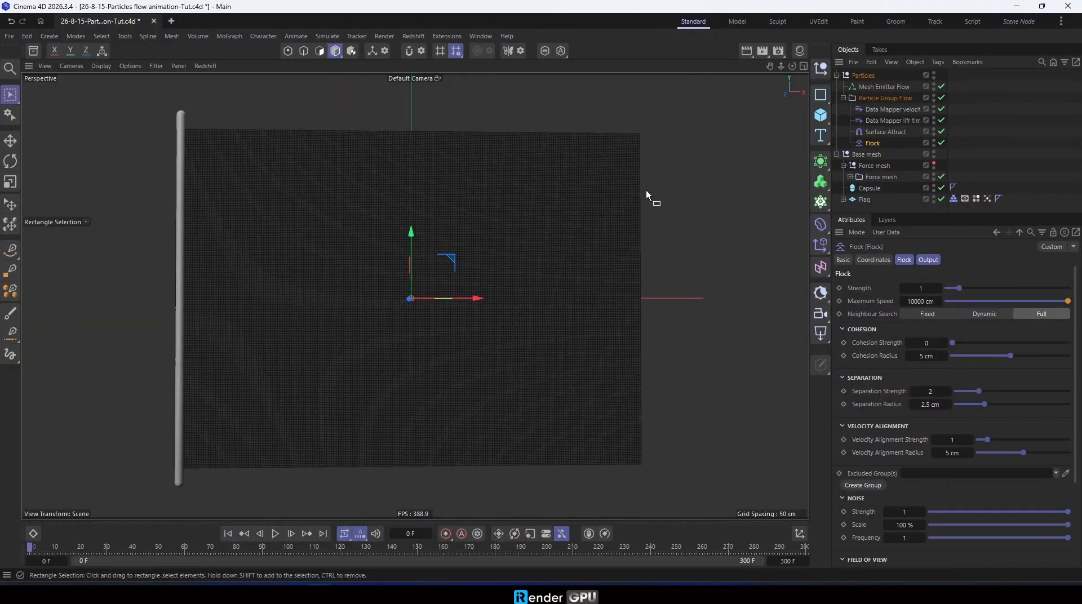
# Add a Turbulence modifier below Flock in Particle Group Flow and set its Scale to 5%.
pyautogui.click(328, 35)
pyautogui.moveTo(338, 49)
pyautogui.click(445, 128)
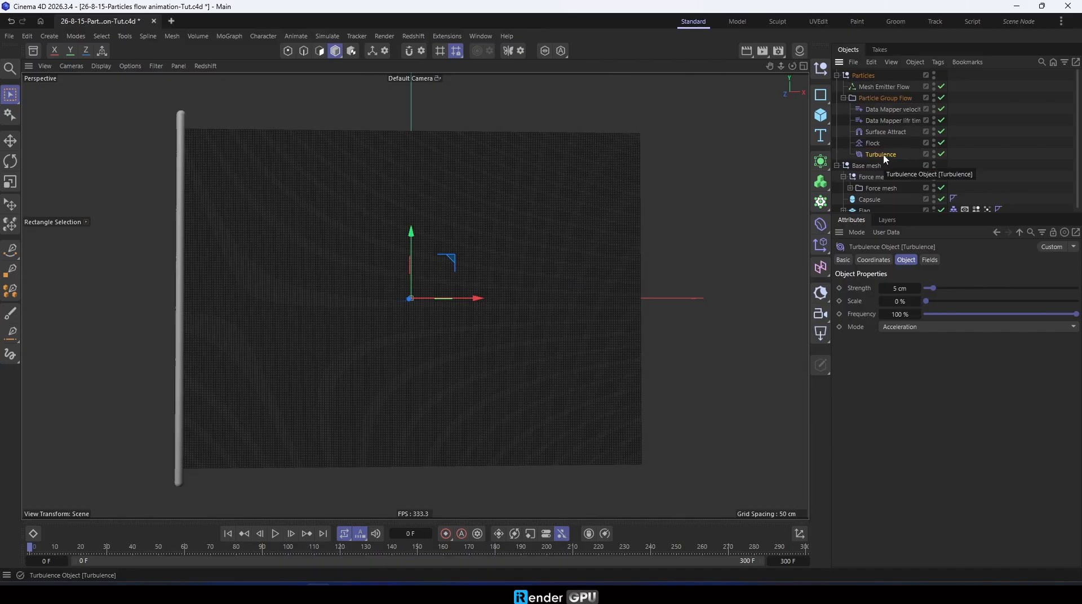
pyautogui.doubleClick(899, 300)
pyautogui.write('5')
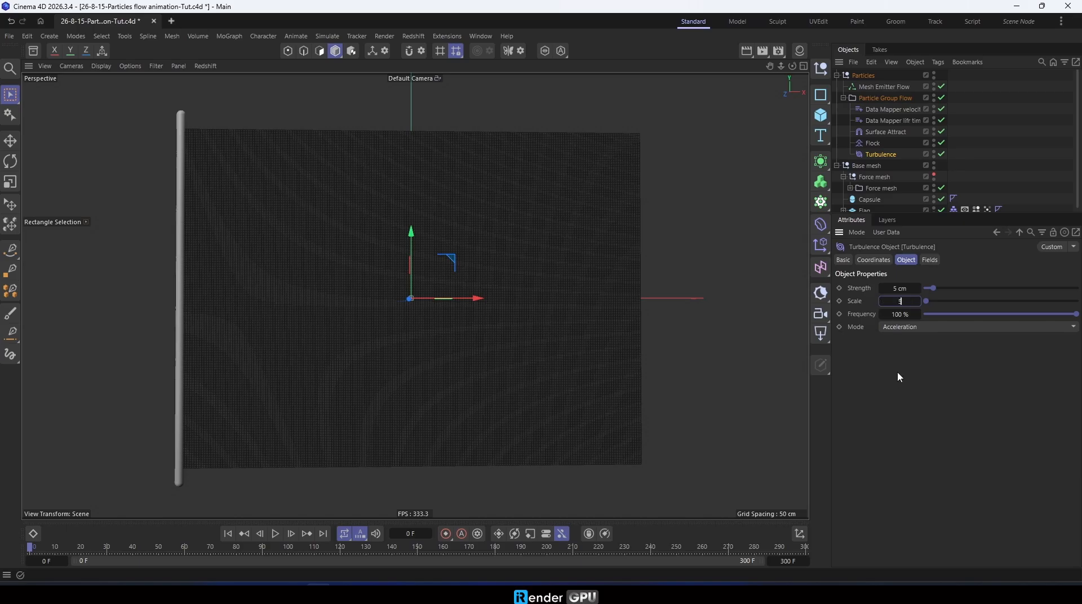
pyautogui.press('Return')
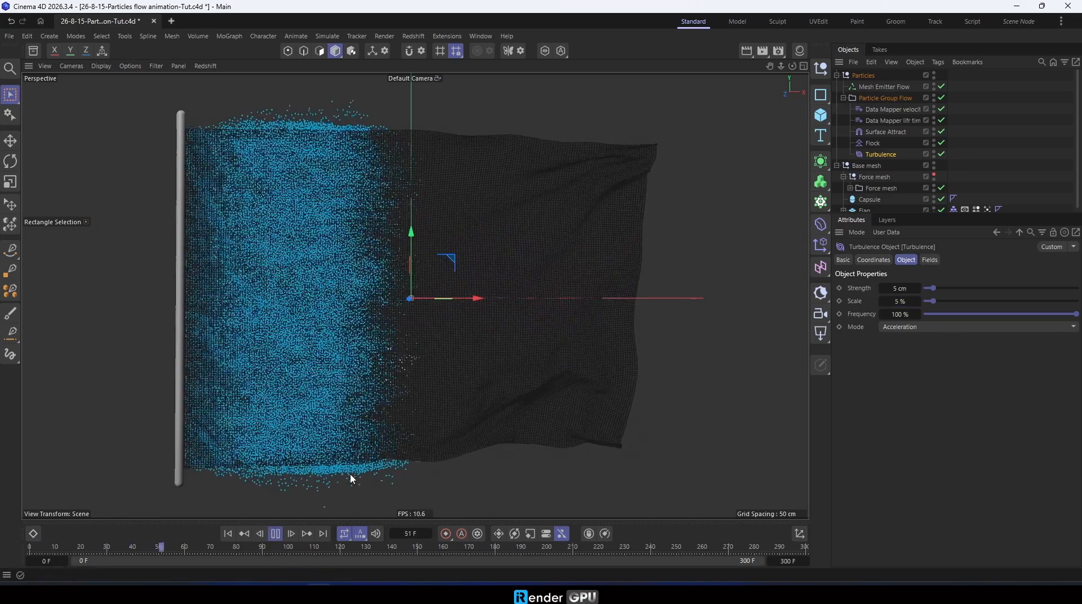
# Play back the turbulent particle flow on the flag with Surface Attract selected, and return to frame 0.
pyautogui.click(889, 133)
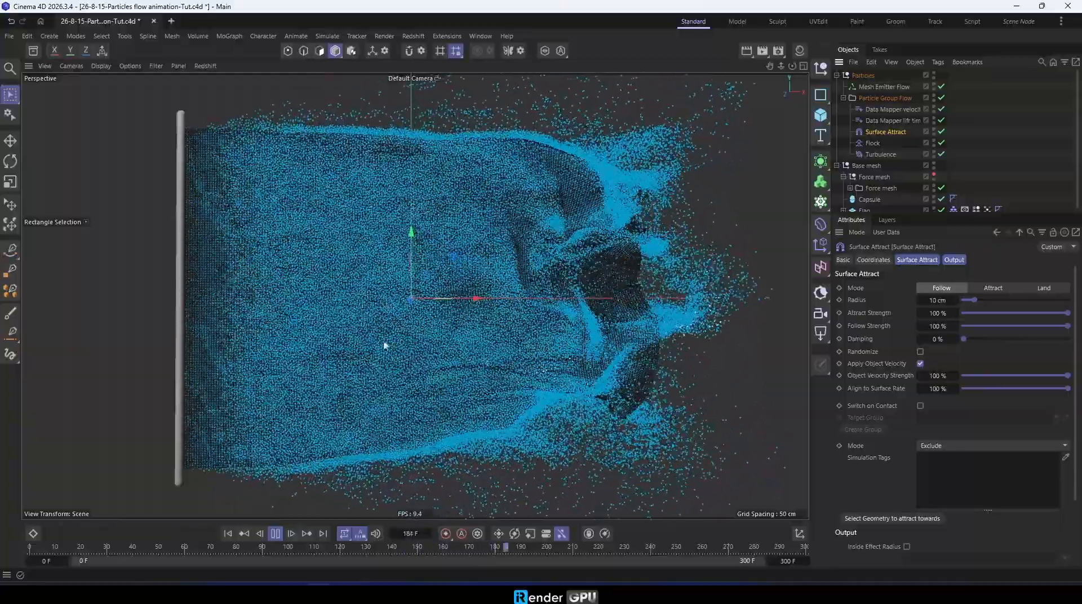
pyautogui.scroll(-2, 351, 361)
pyautogui.scroll(1, 352, 361)
pyautogui.click(276, 535)
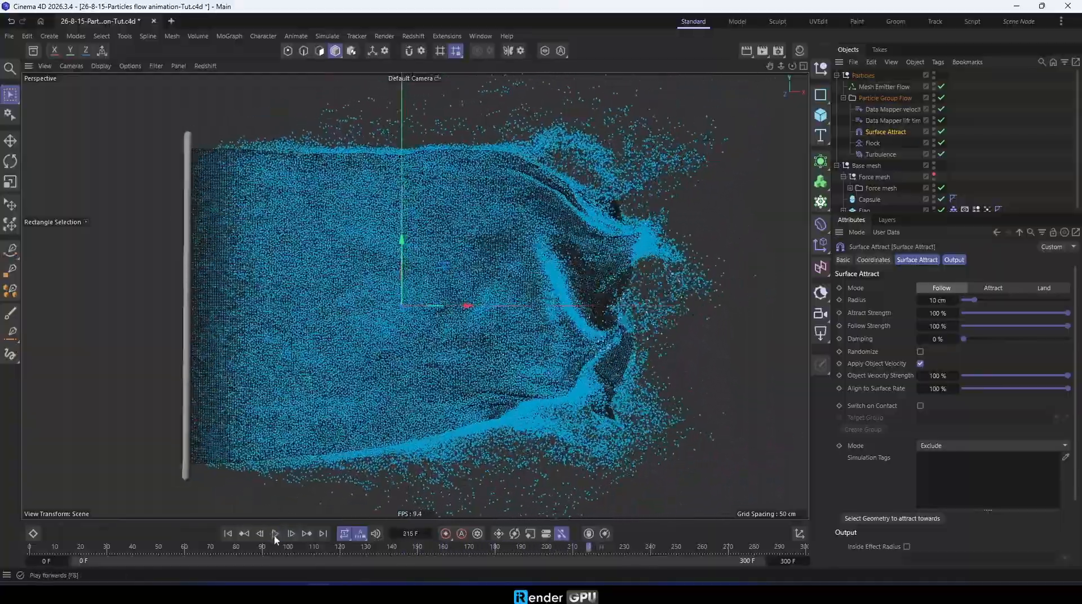
pyautogui.click(227, 534)
# Add a Field Condition below Turbulence in Particle Group Flow and rename it "Field Condition kill".
pyautogui.click(327, 35)
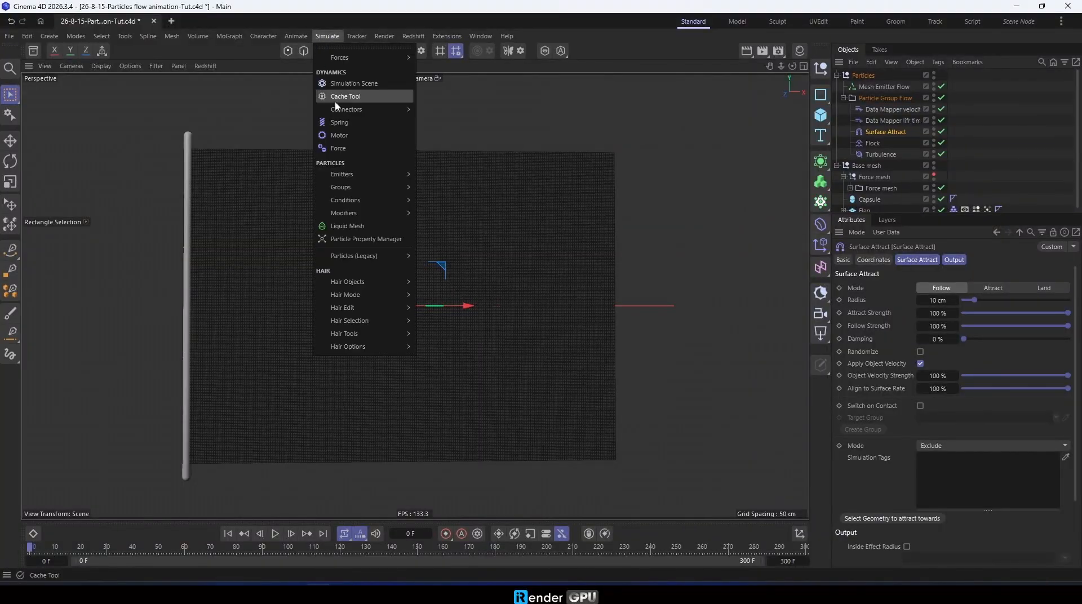
pyautogui.moveTo(377, 107)
pyautogui.moveTo(367, 194)
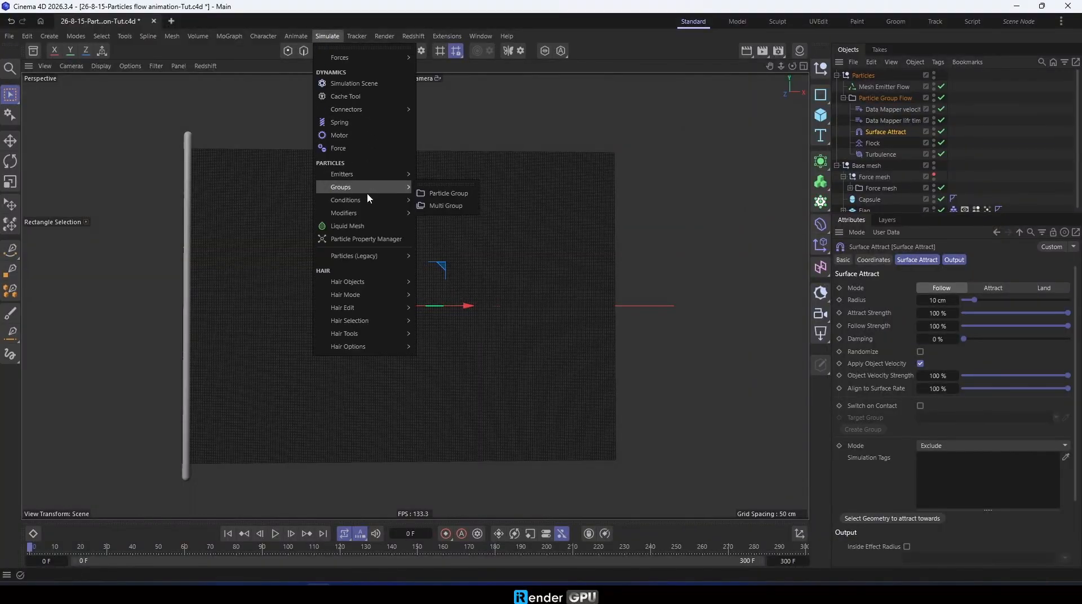
pyautogui.click(445, 220)
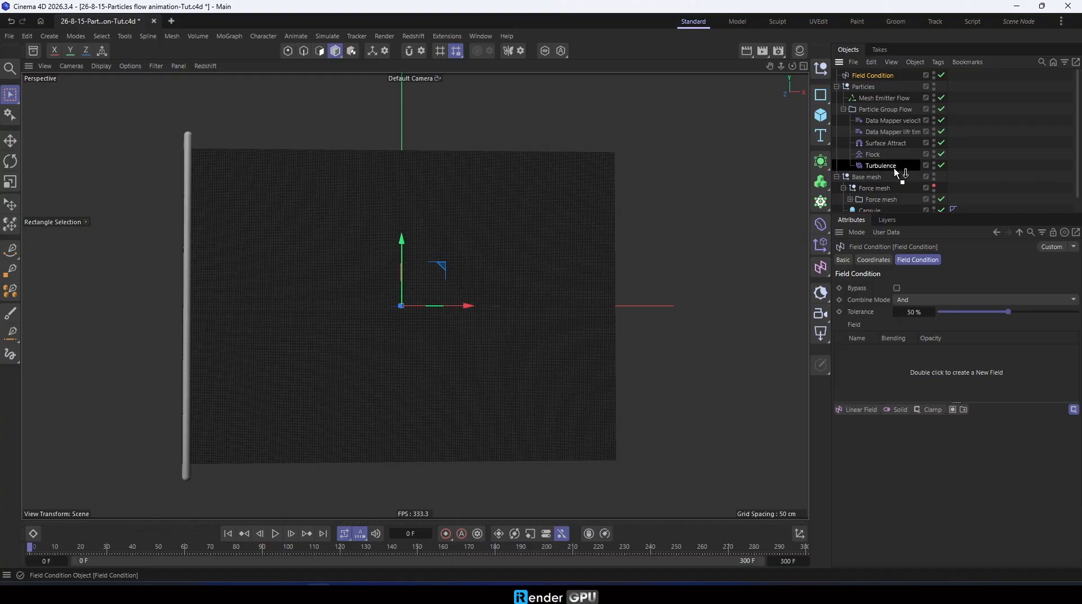
pyautogui.moveTo(898, 172); pyautogui.dragTo(898, 169)
pyautogui.doubleClick(910, 166)
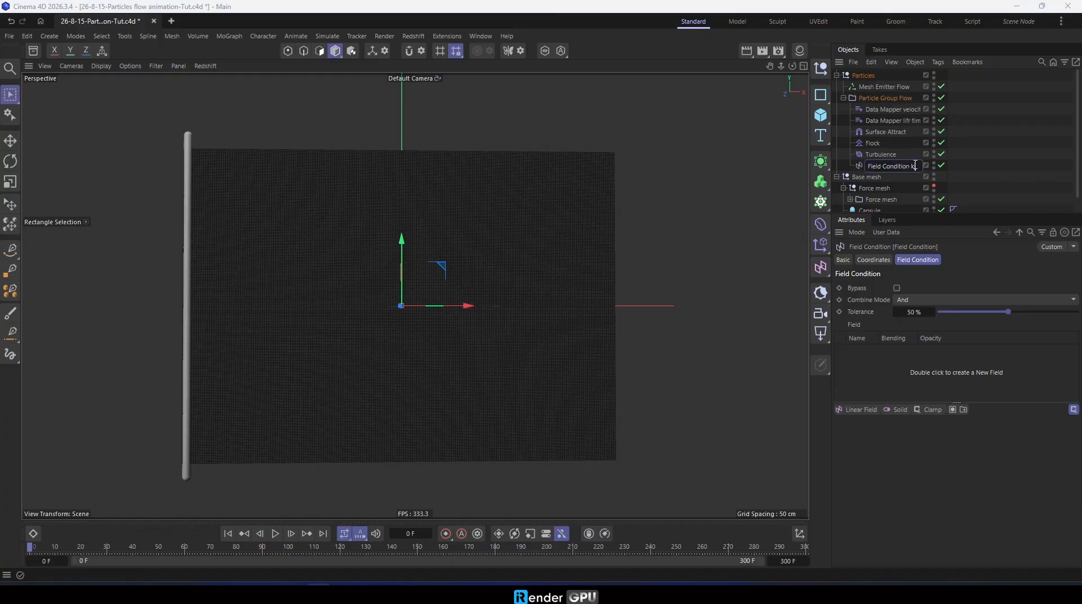
pyautogui.write('kill')
pyautogui.press('Return')
# Add a Kill modifier and nest it under Field Condition kill.
pyautogui.click(327, 35)
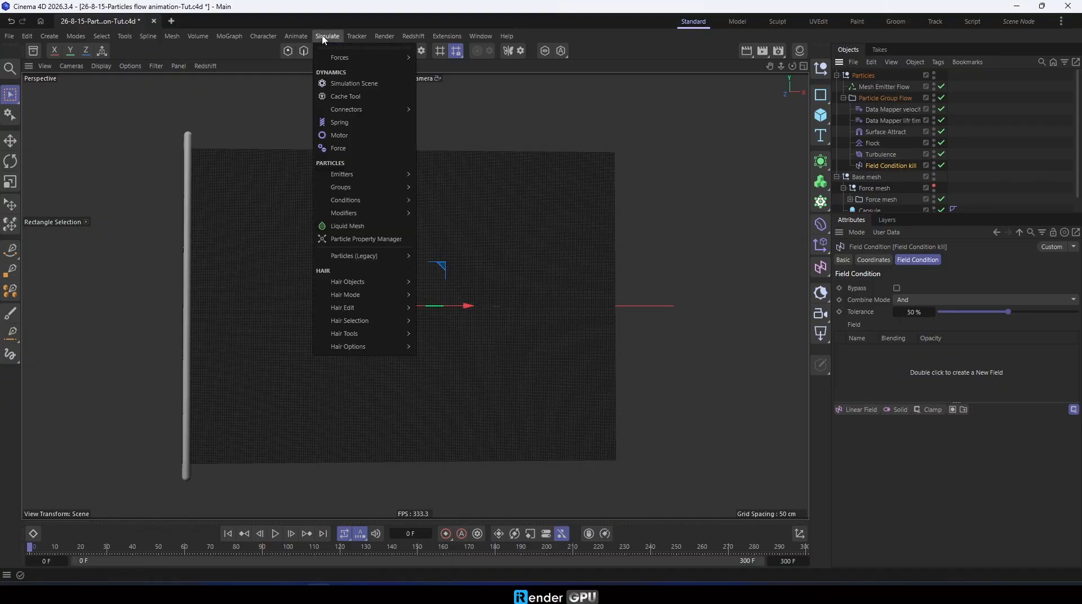
pyautogui.moveTo(376, 206)
pyautogui.click(439, 272)
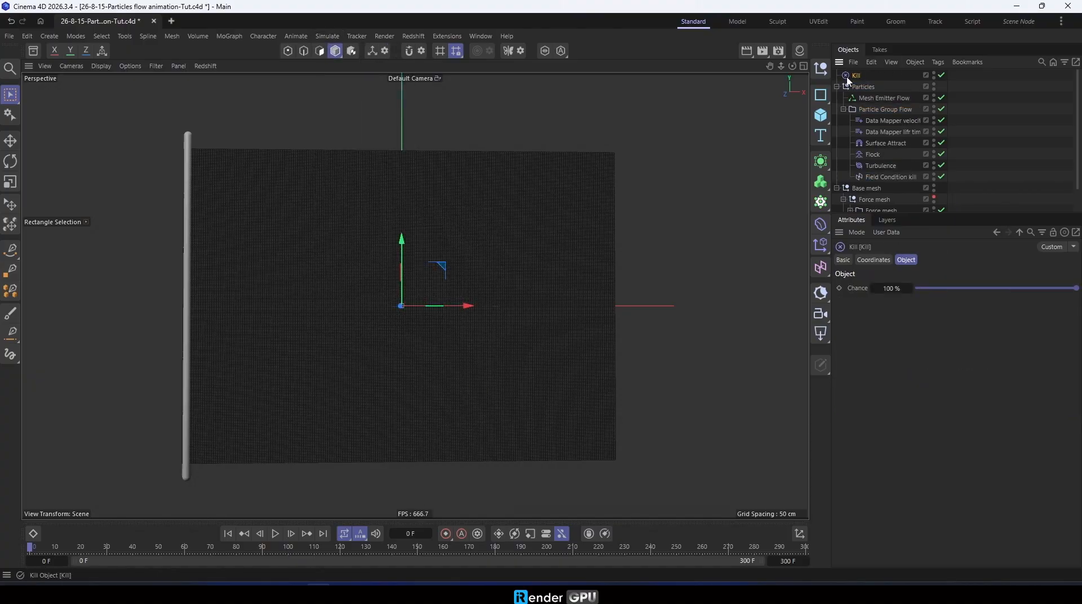
pyautogui.moveTo(912, 166); pyautogui.dragTo(906, 176)
# Add a Box Field to Field Condition kill, sized 450 cm in X, 230 cm in Y and 200 cm in Z.
pyautogui.click(897, 168)
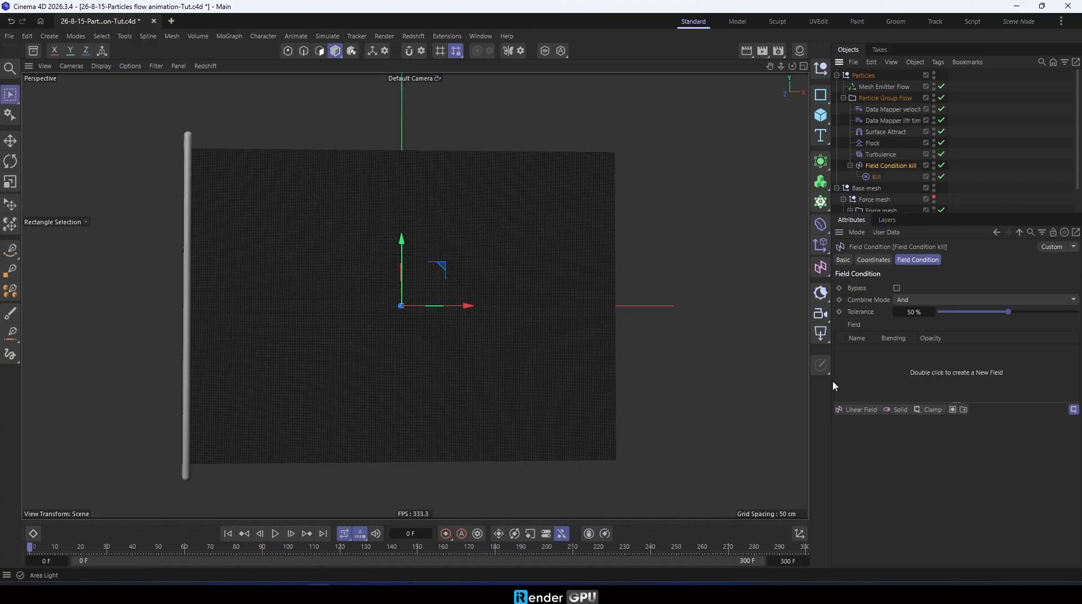
pyautogui.click(866, 410)
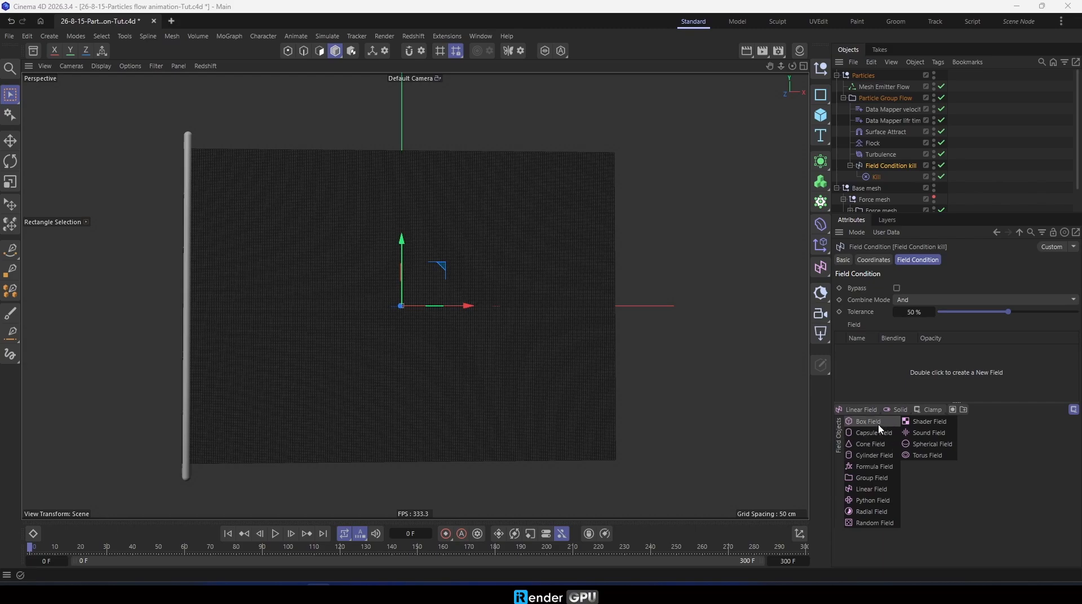
pyautogui.click(872, 422)
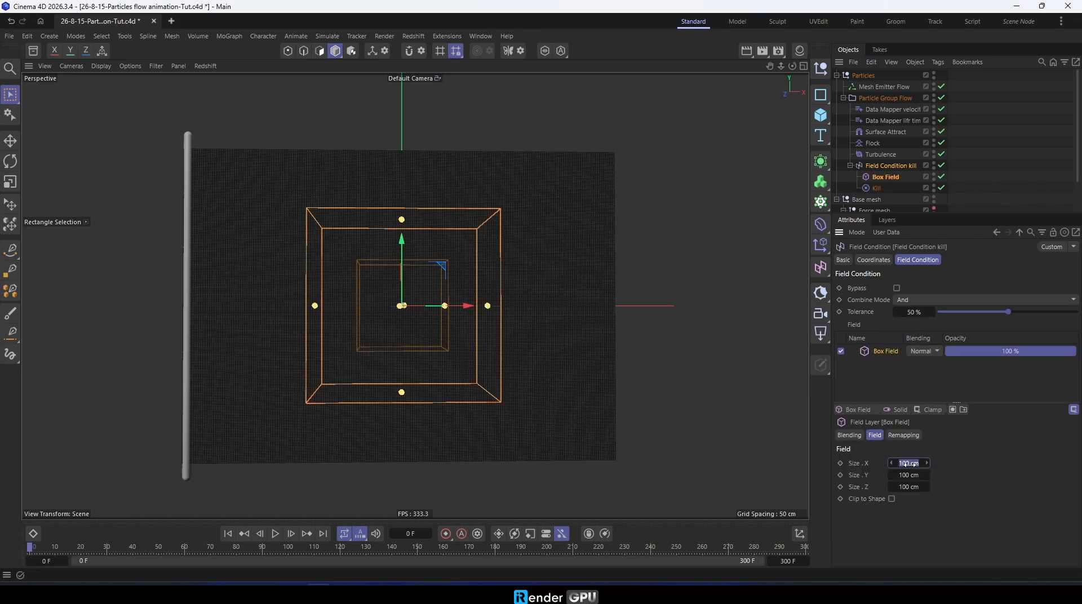
pyautogui.press('Return')
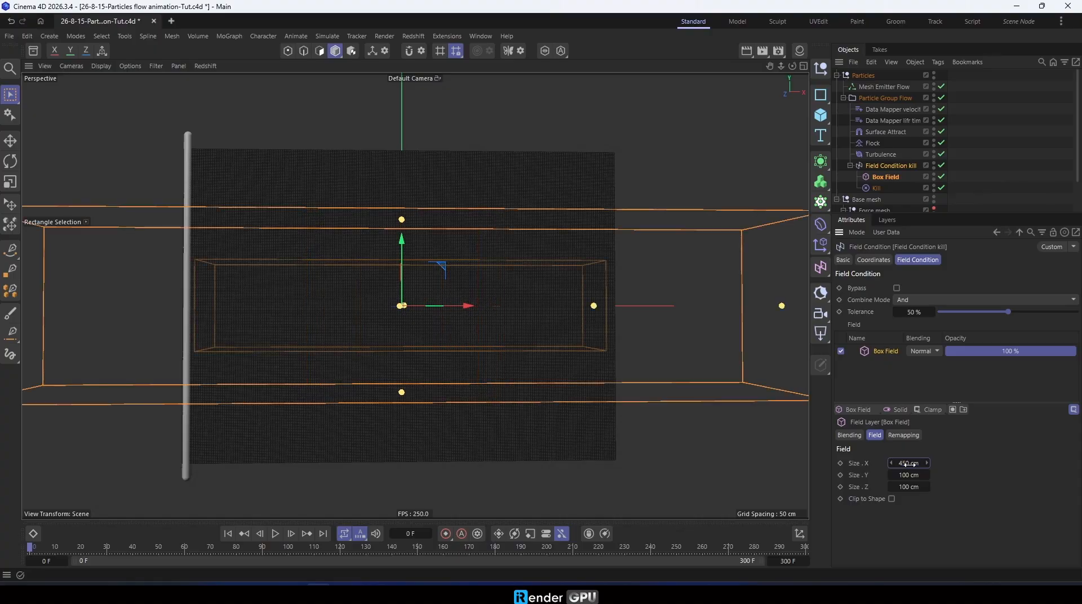
pyautogui.write('230')
pyautogui.press('Return')
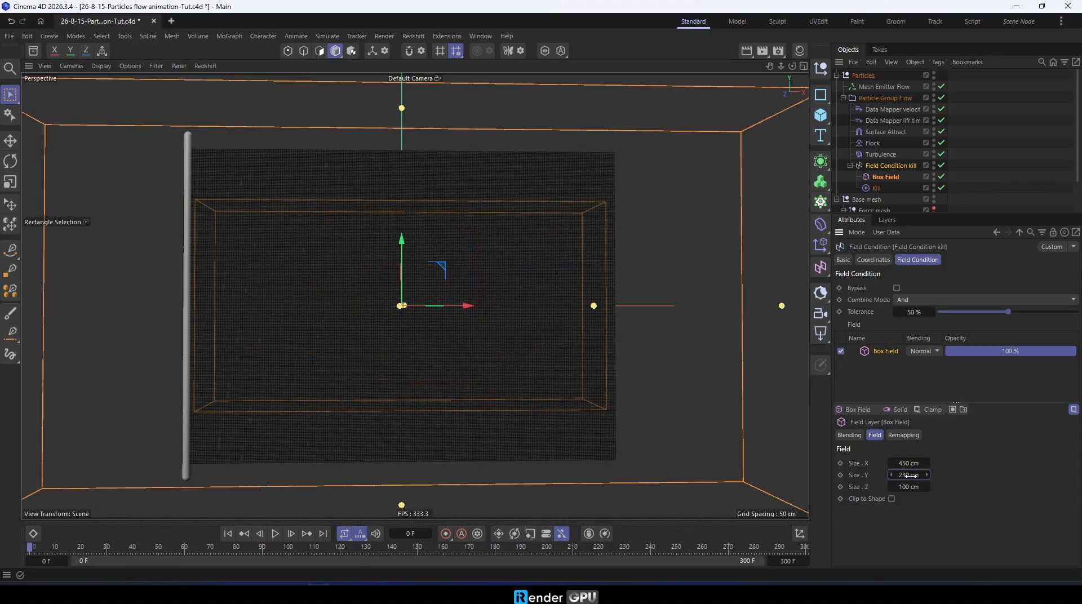
pyautogui.middleClick(525, 332)
pyautogui.middleClick(528, 215)
pyautogui.scroll(2, 370, 342)
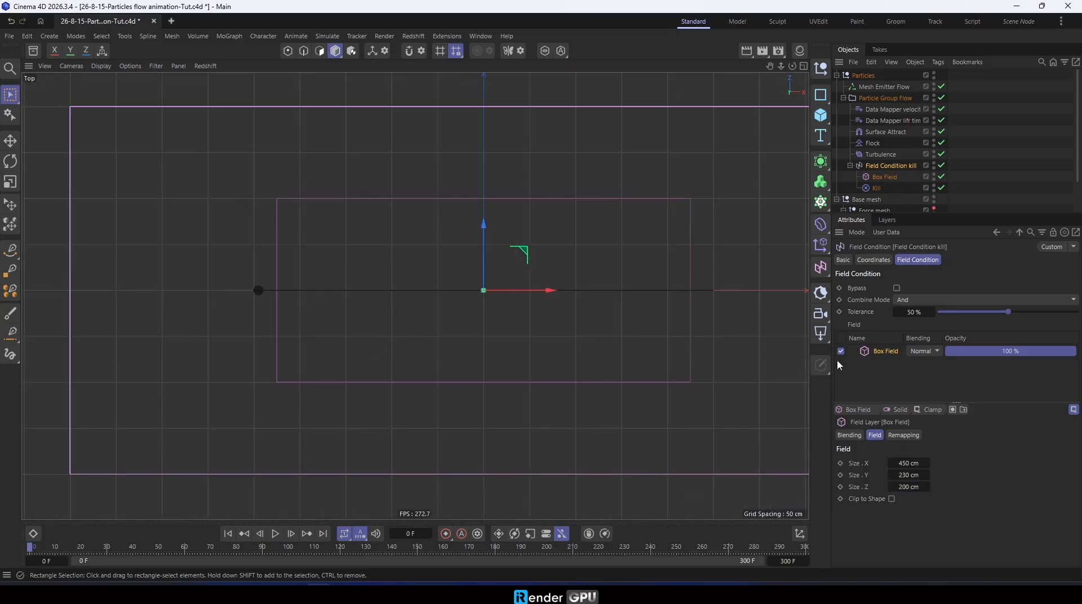
# Set the Box Field's remapping Inner Offset to 80% and check its extents around the flag from the front.
pyautogui.click(904, 436)
pyautogui.scroll(-3, 879, 506)
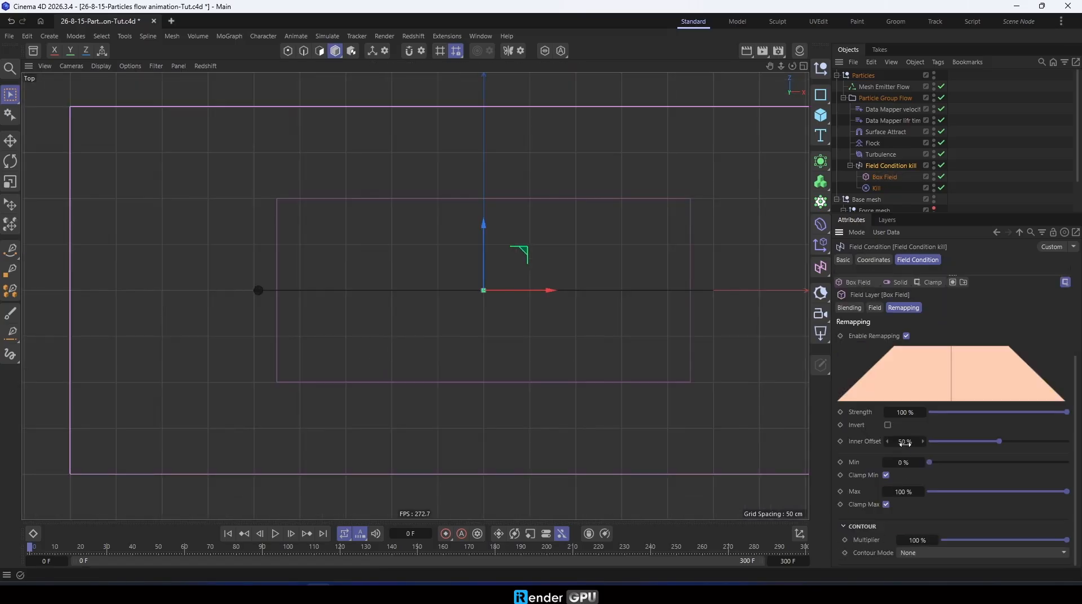
pyautogui.click(905, 443)
pyautogui.write('80')
pyautogui.press('Return')
pyautogui.scroll(-3, 261, 282)
pyautogui.middleClick(267, 278)
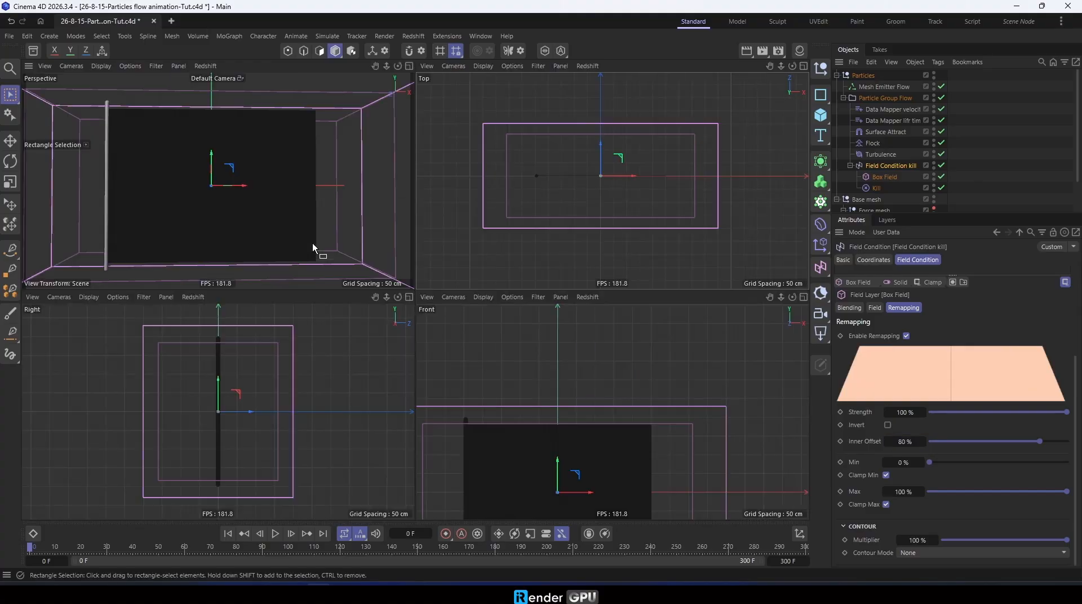
pyautogui.middleClick(515, 462)
pyautogui.scroll(-5, 540, 289)
pyautogui.scroll(4, 435, 394)
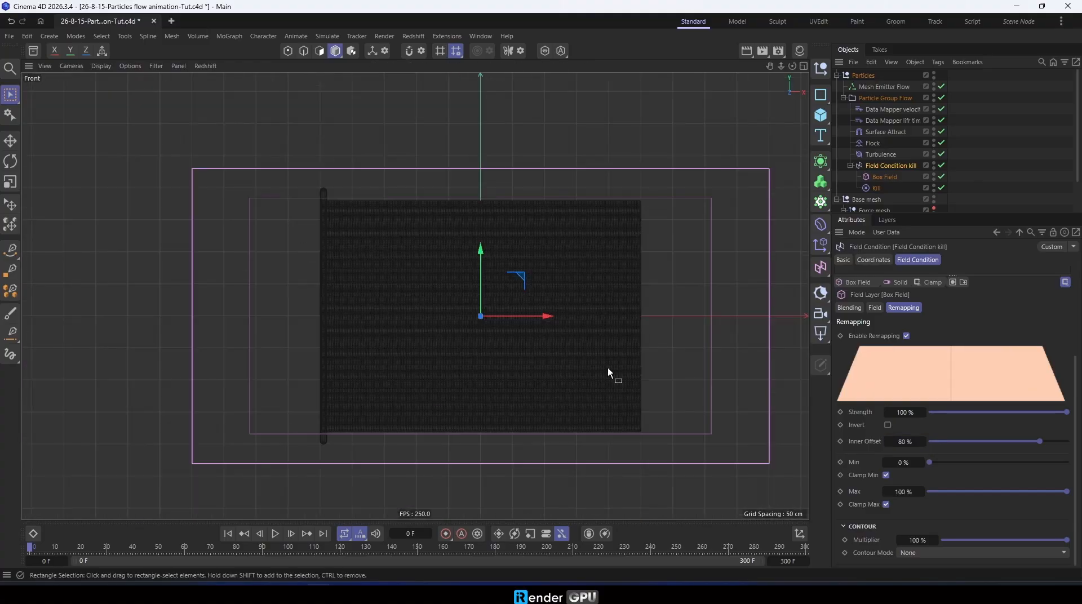
# Hide the Box Field in the viewport, play back the simulation in perspective and return to frame 0.
pyautogui.click(935, 176)
pyautogui.click(850, 165)
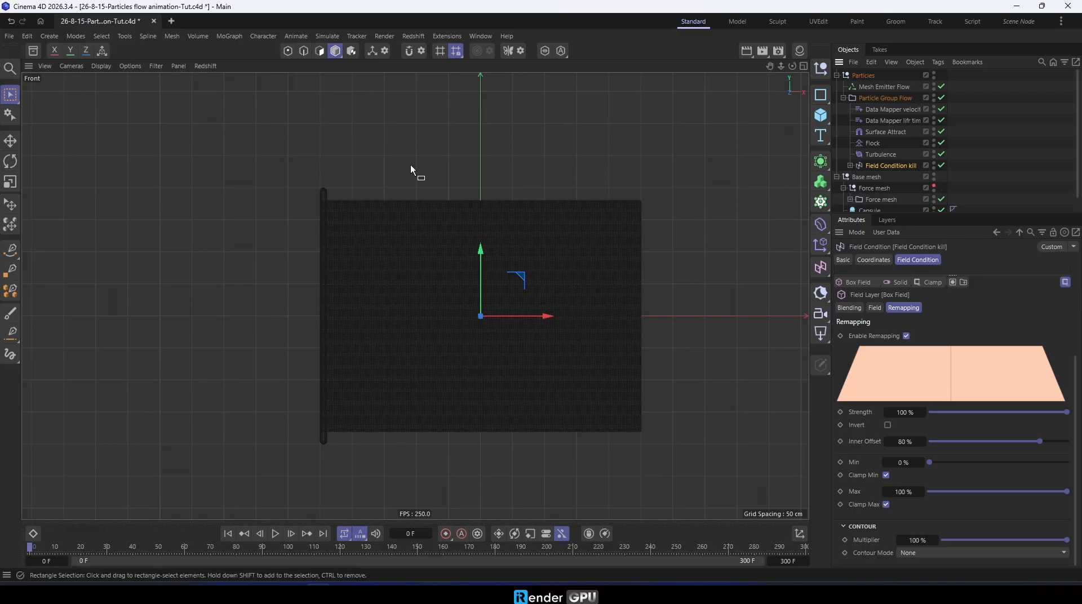
pyautogui.middleClick(410, 164)
pyautogui.middleClick(208, 136)
pyautogui.scroll(1, 260, 428)
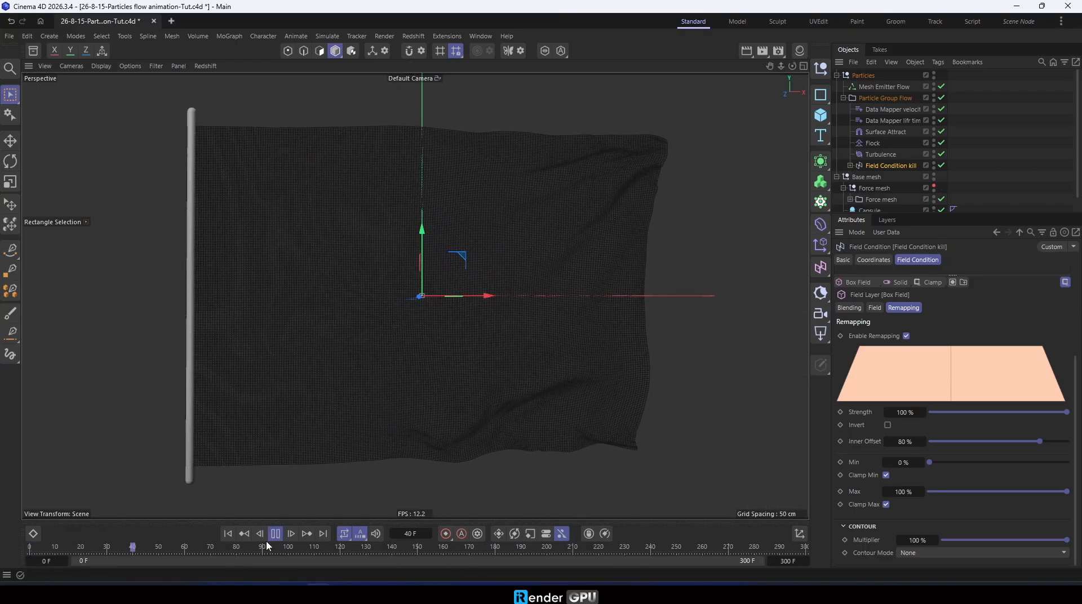
pyautogui.click(227, 534)
# Add an Invert modifier layer above the Box Field in Field Condition kill.
pyautogui.click(850, 165)
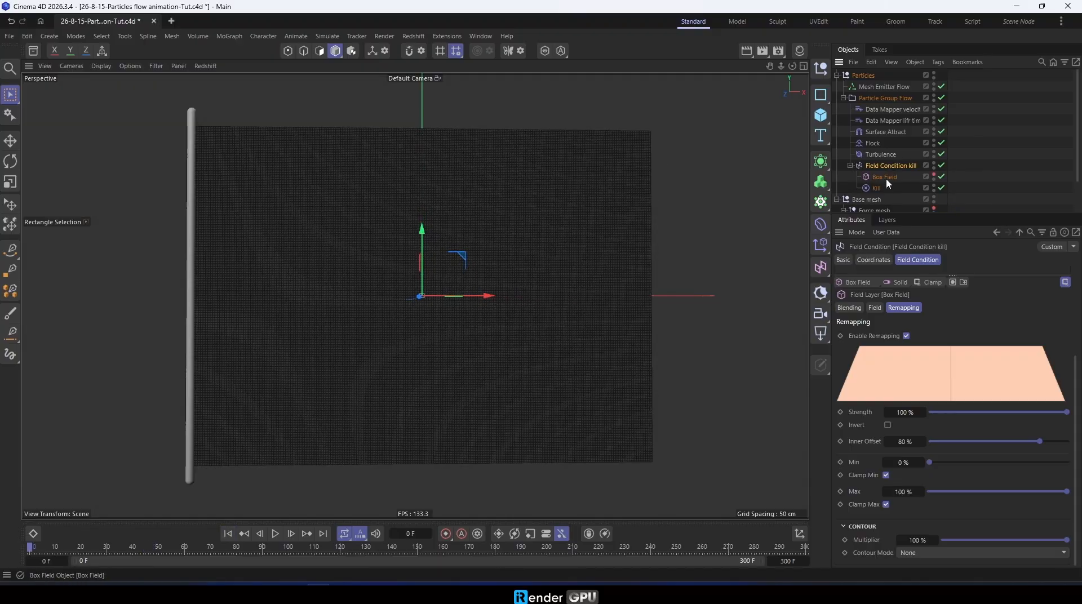
pyautogui.click(887, 177)
pyautogui.click(901, 166)
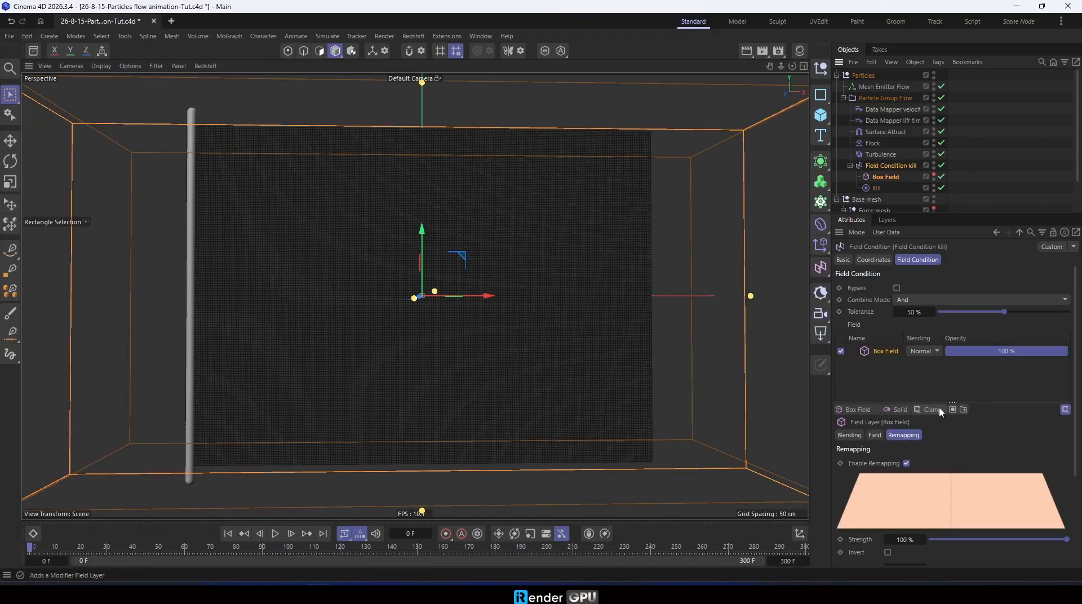
pyautogui.click(940, 408)
pyautogui.click(947, 510)
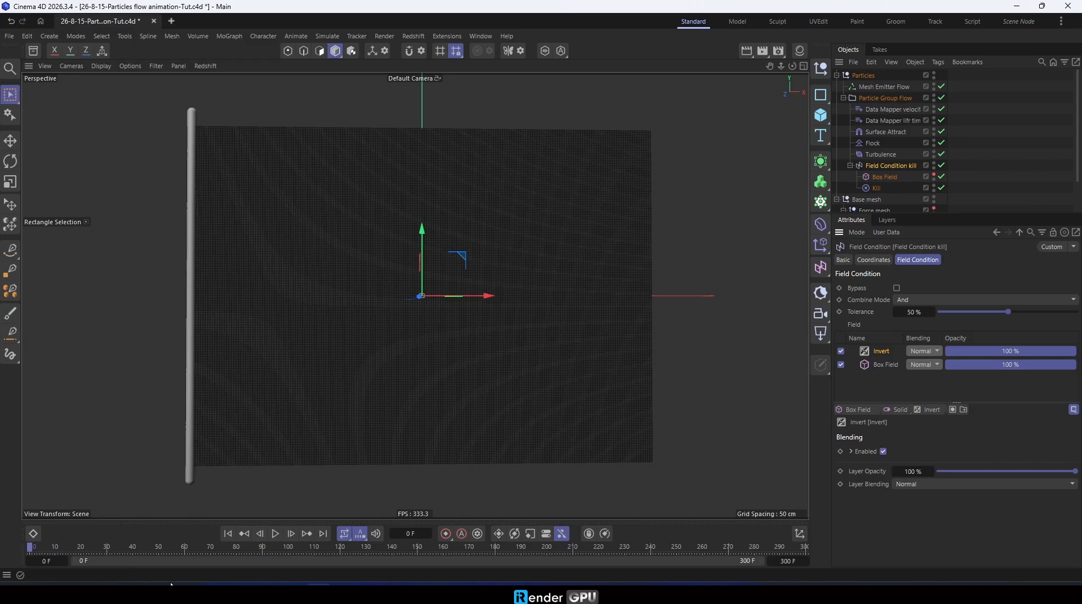
# Play back the particle flow, set the Box Field's Size Y to 220 cm and return to frame 0.
pyautogui.press('F8')
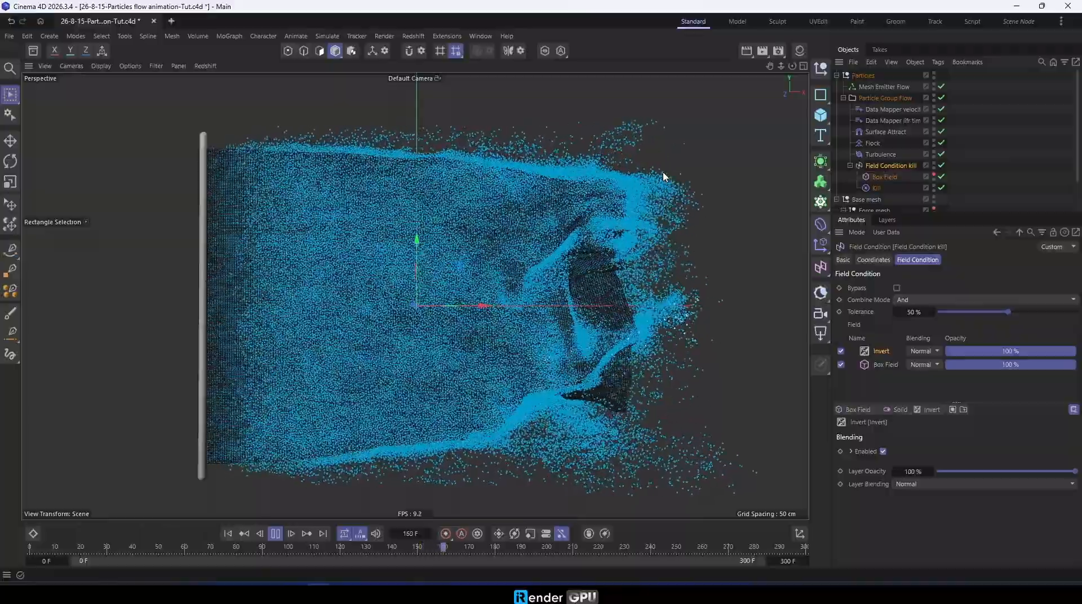
pyautogui.click(885, 177)
pyautogui.doubleClick(908, 317)
pyautogui.write('22')
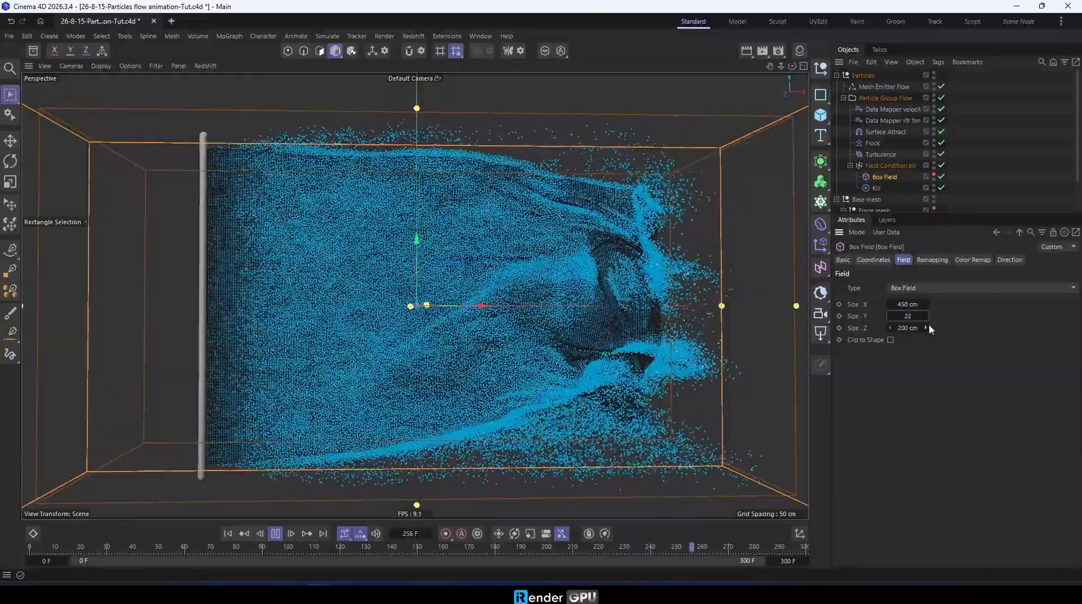
pyautogui.write('0')
pyautogui.press('Return')
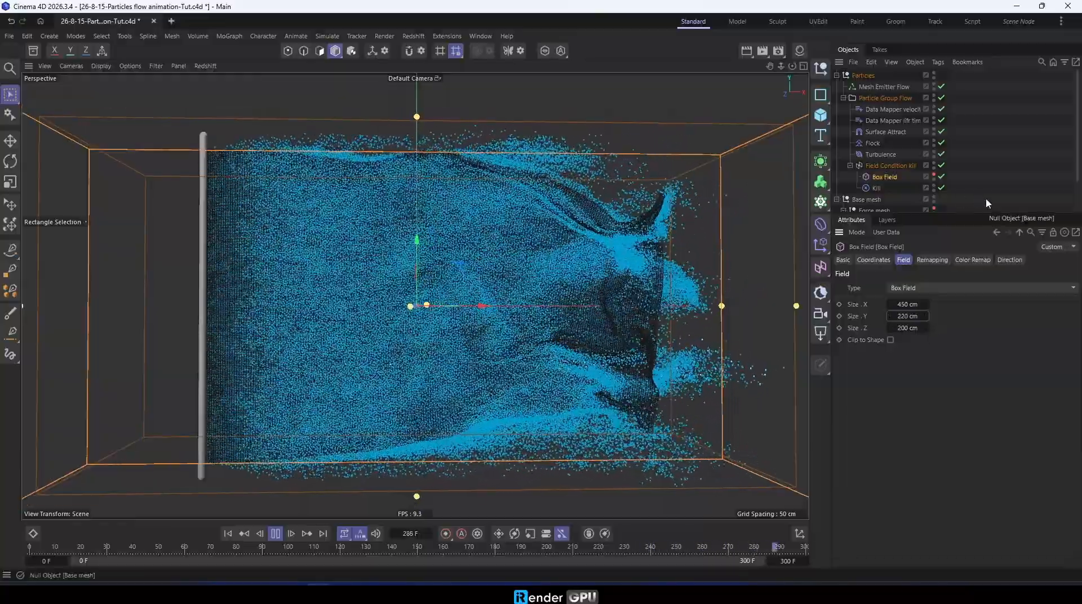
pyautogui.click(987, 202)
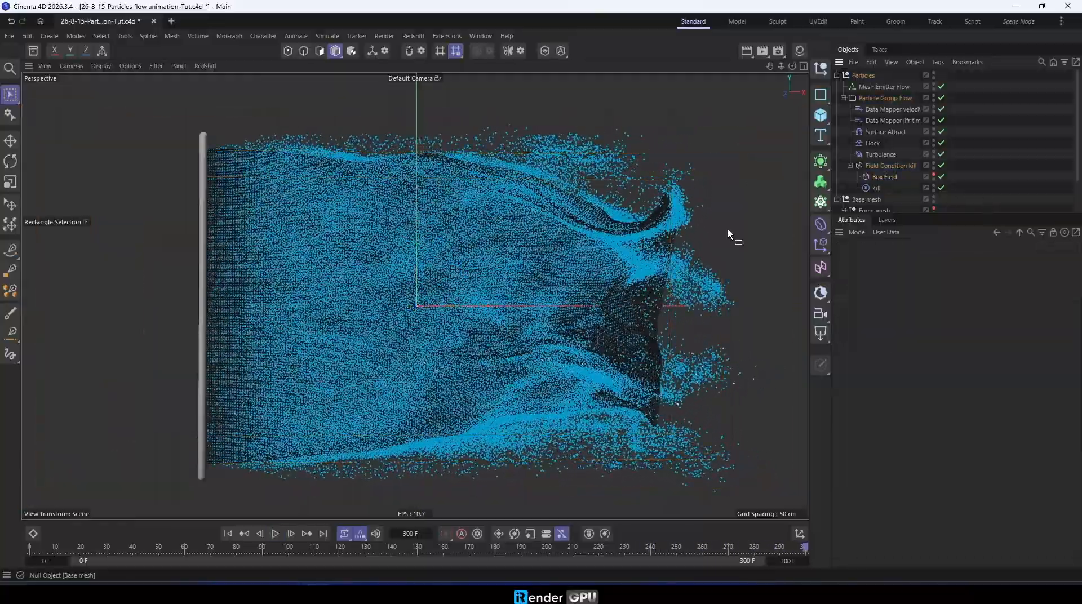
pyautogui.click(228, 536)
pyautogui.click(850, 166)
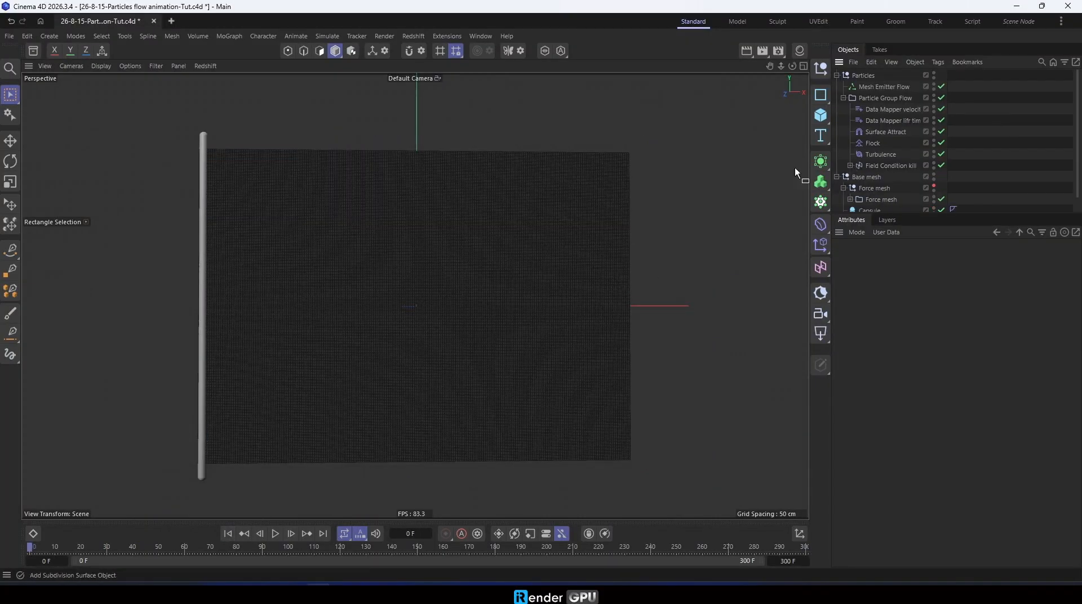
# Add another Field Condition, rename it "Field Condition color" and place it below Field Condition kill in Particle Group Flow.
pyautogui.click(329, 37)
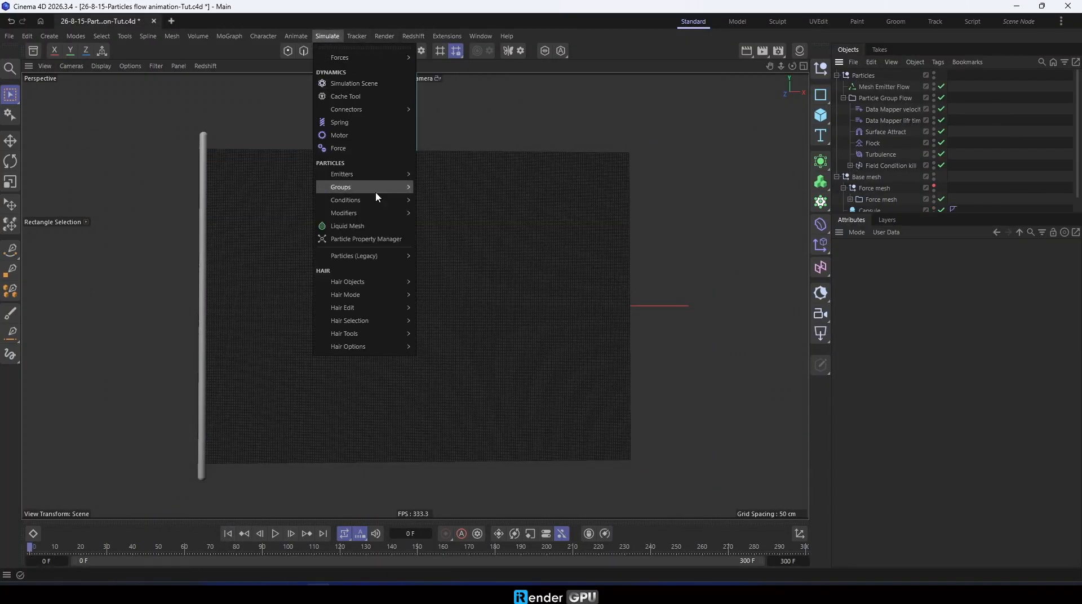
pyautogui.moveTo(374, 200)
pyautogui.click(446, 216)
pyautogui.doubleClick(905, 75)
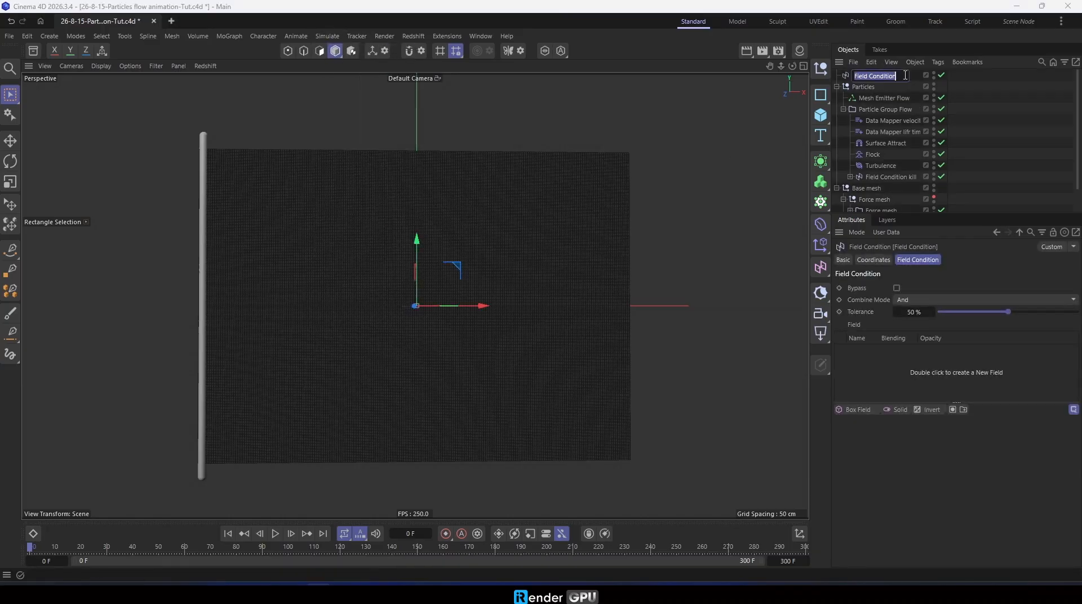
pyautogui.write('color')
pyautogui.press('Return')
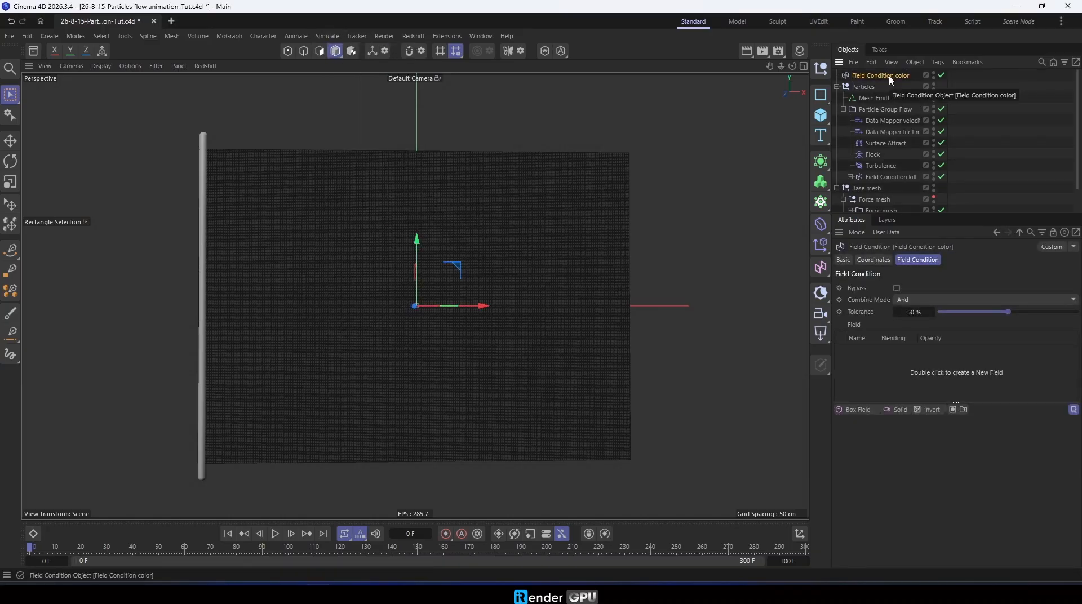
pyautogui.moveTo(890, 76); pyautogui.dragTo(897, 182)
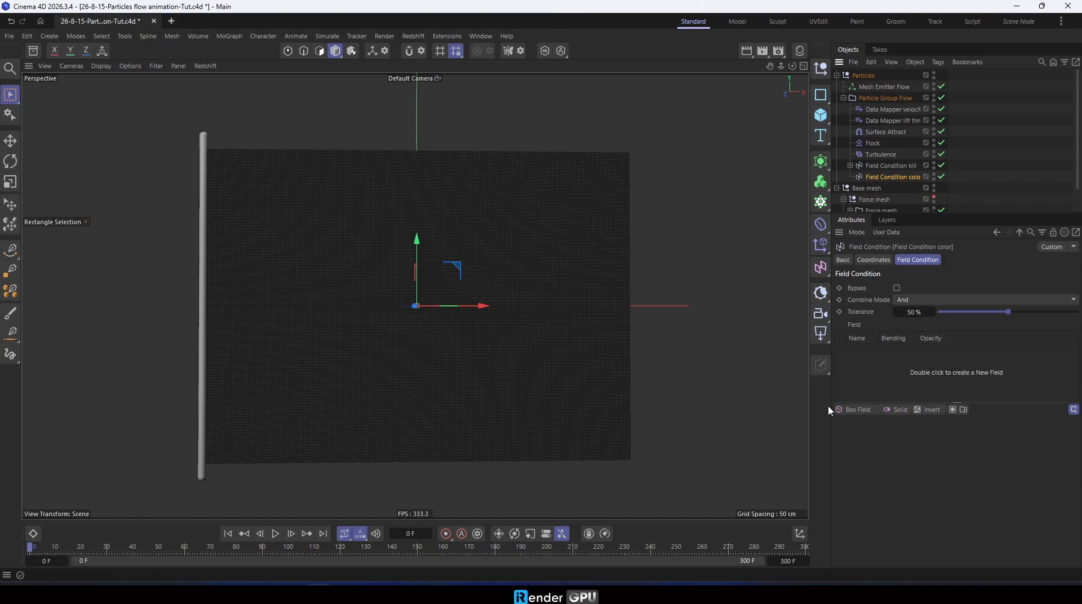
# Add a Random Field to Field Condition color.
pyautogui.click(854, 410)
pyautogui.click(874, 523)
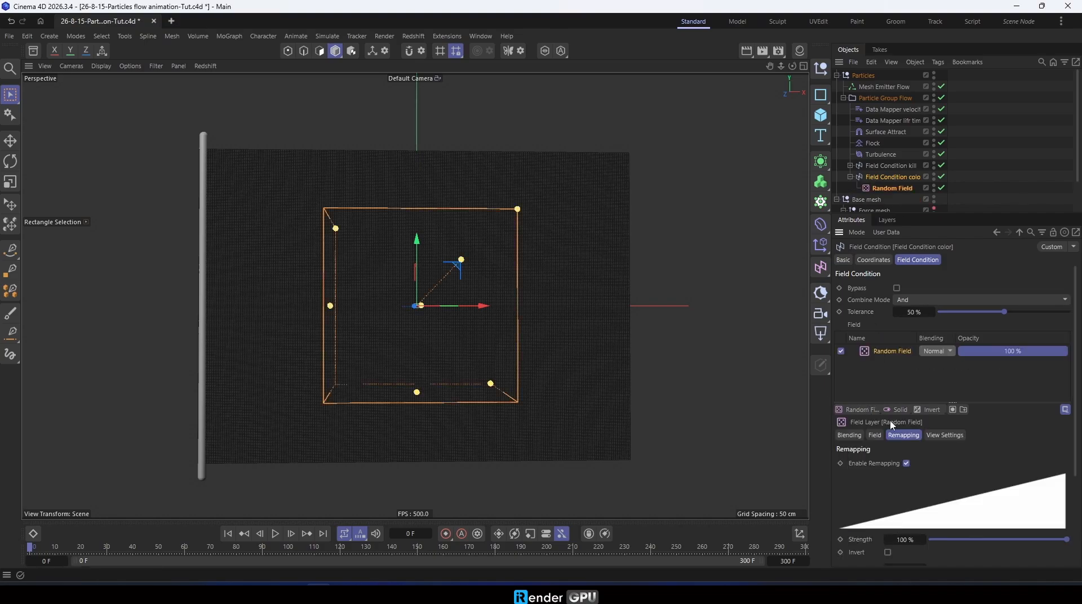
# Set the Random Field's remapping Contour Mode to Curve.
pyautogui.scroll(-5, 931, 501)
pyautogui.click(928, 553)
pyautogui.click(930, 540)
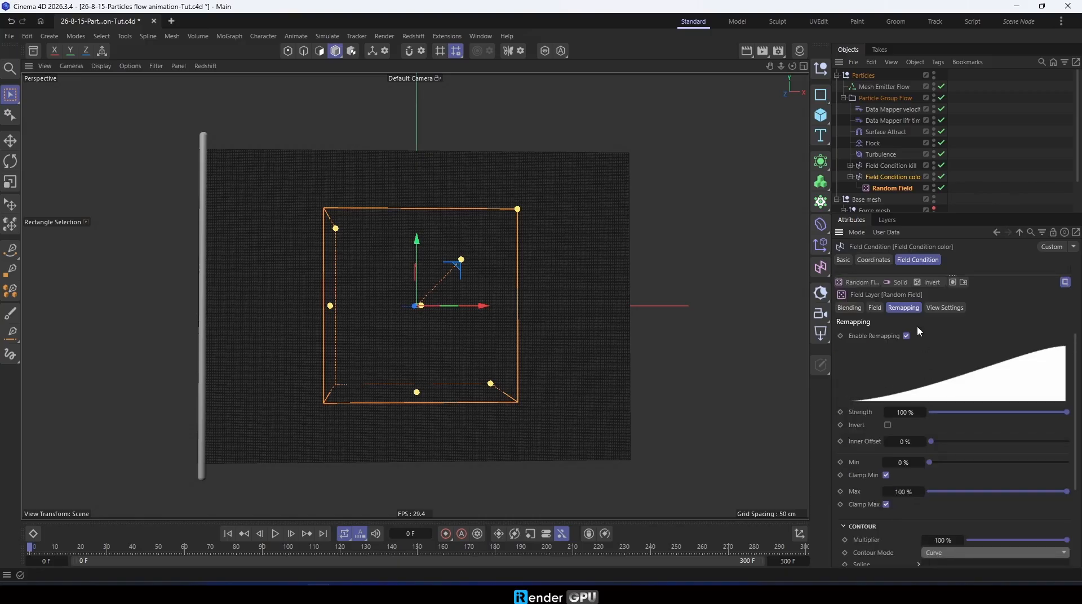
# Change the Random Field's noise scale and hide the field in the viewport.
pyautogui.click(870, 310)
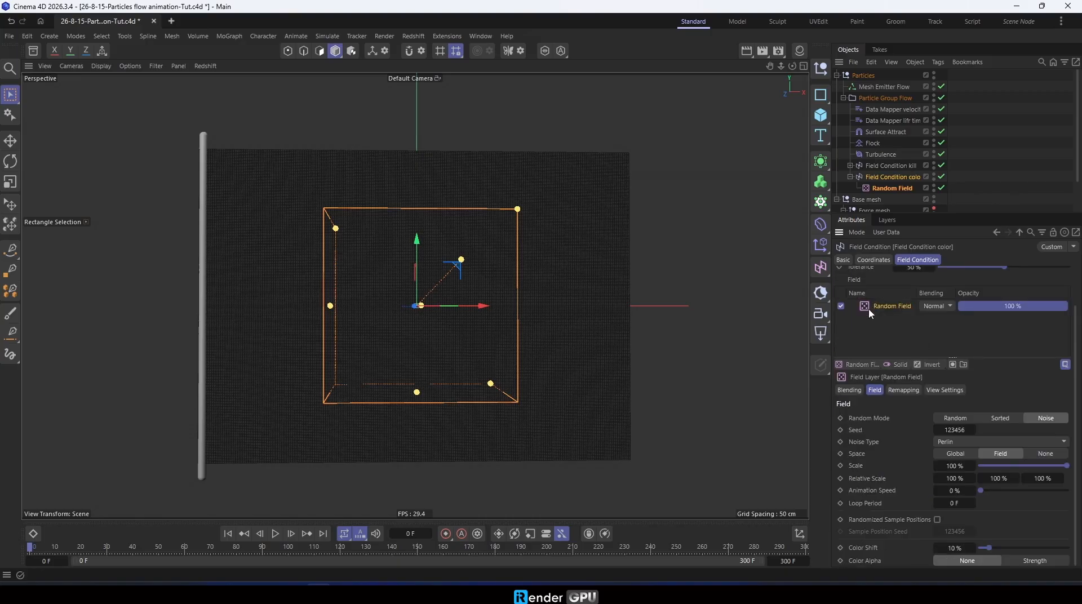
pyautogui.click(949, 466)
pyautogui.click(904, 390)
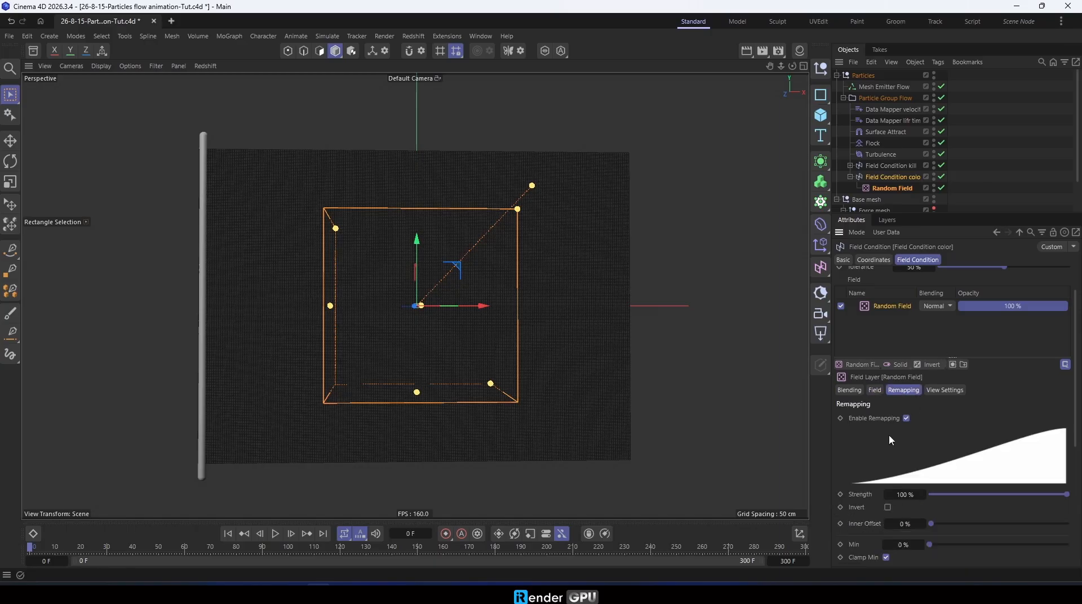
pyautogui.click(938, 330)
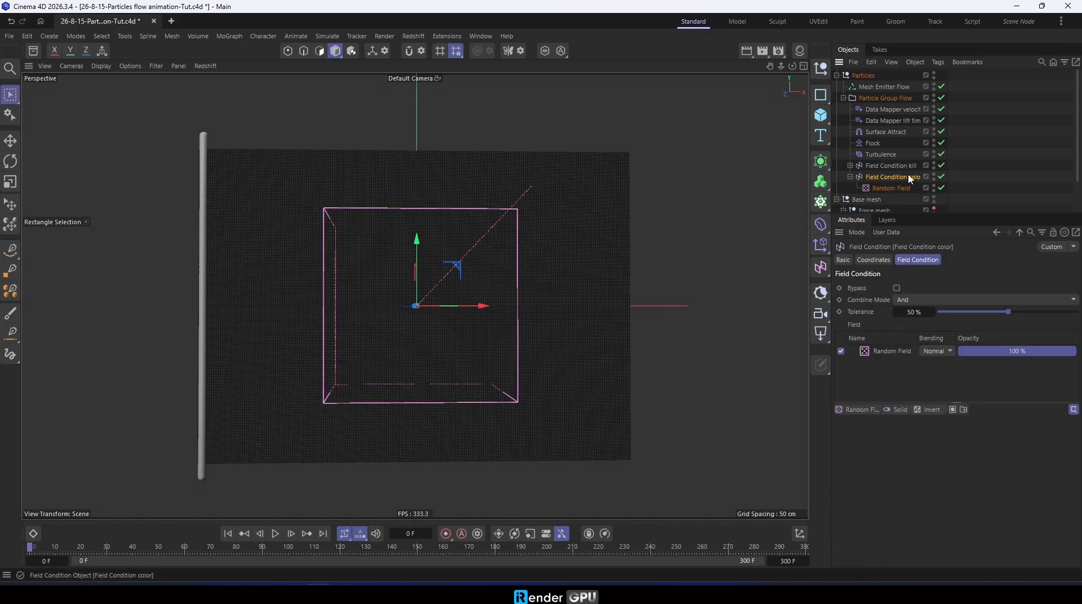
pyautogui.click(934, 186)
pyautogui.click(934, 186)
# Add a Linear Field to Field Condition color and set its remapping Contour Mode to Curve.
pyautogui.click(865, 408)
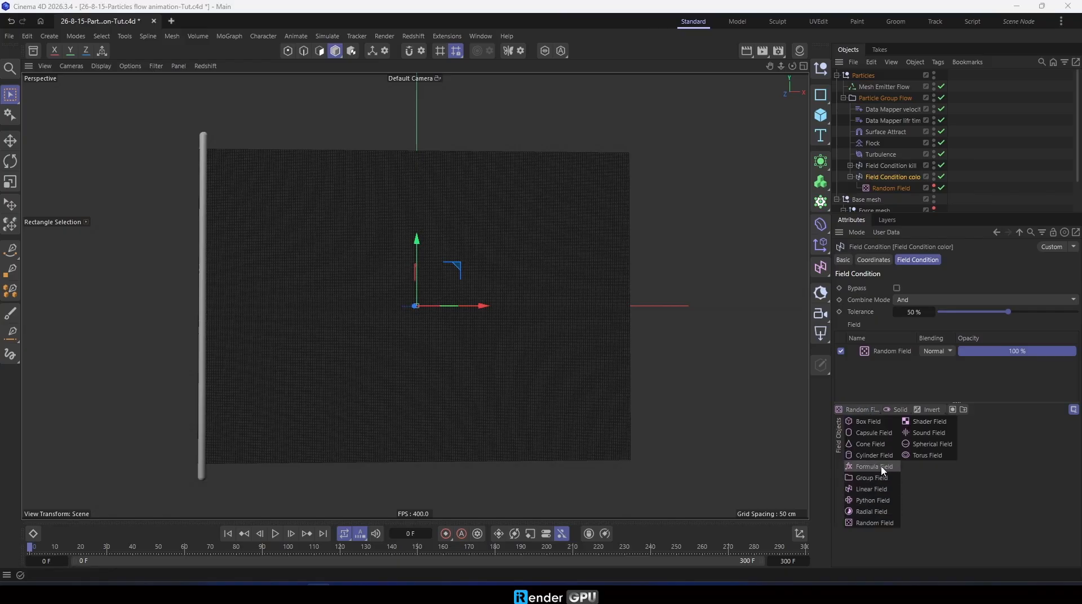
pyautogui.click(882, 489)
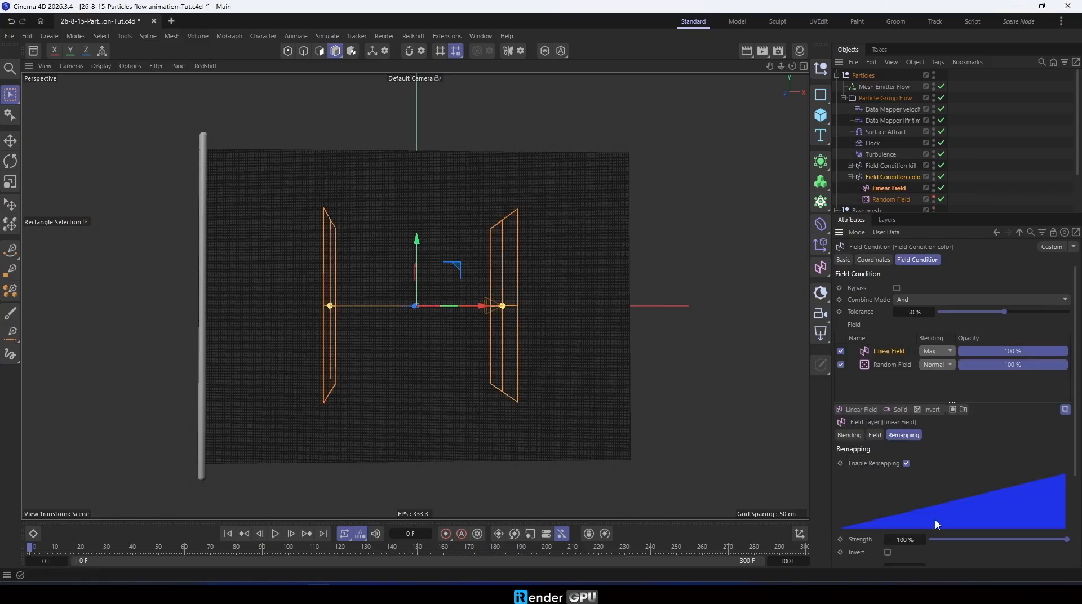
pyautogui.scroll(-5, 936, 522)
pyautogui.click(930, 548)
pyautogui.click(929, 539)
# Set the Linear Field's length to 300 cm and change its blending mode.
pyautogui.click(876, 307)
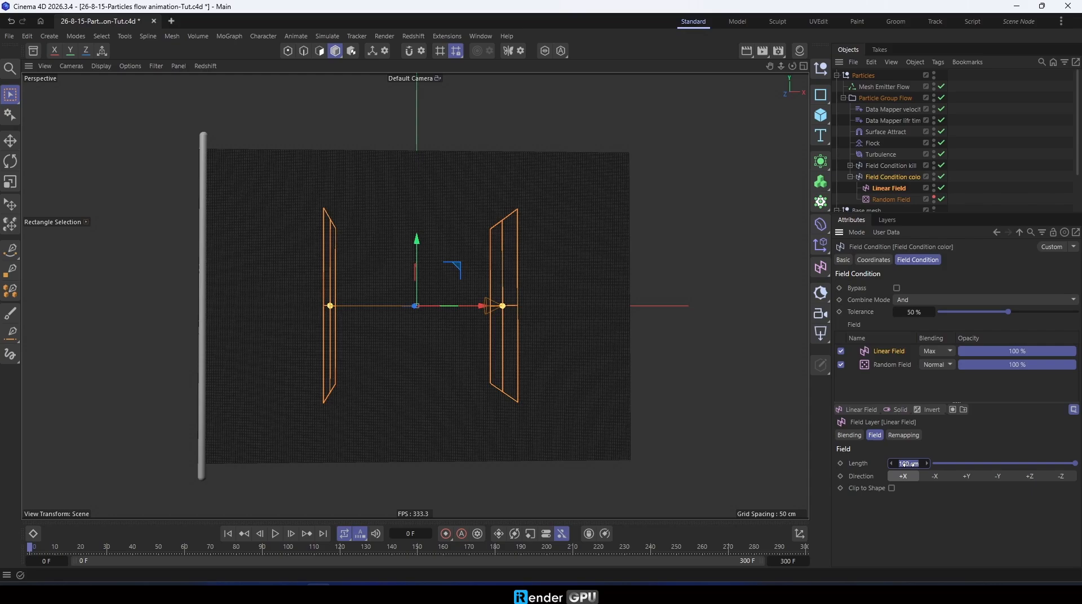
pyautogui.press('Return')
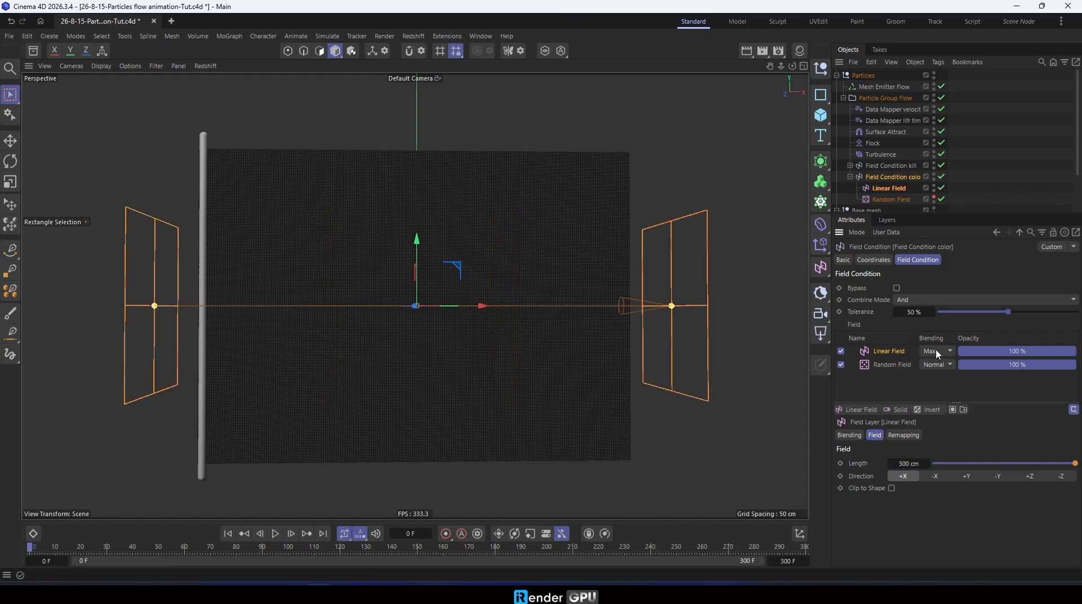
pyautogui.click(938, 352)
pyautogui.click(953, 426)
# Rename the Linear Field as "Linear Field color" and change its X position.
pyautogui.doubleClick(911, 189)
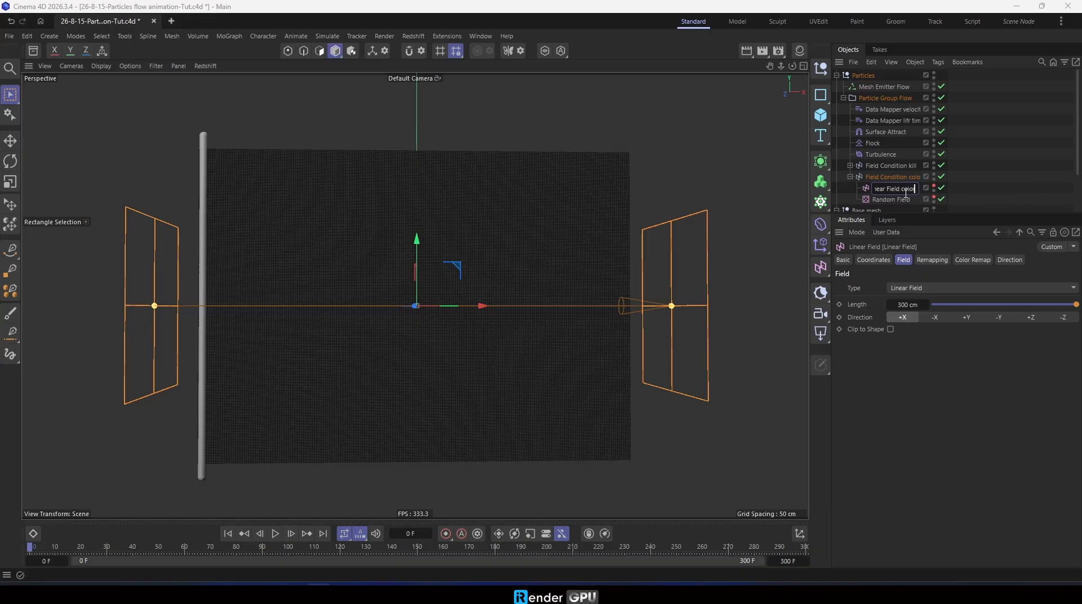
pyautogui.press('Return')
pyautogui.click(875, 261)
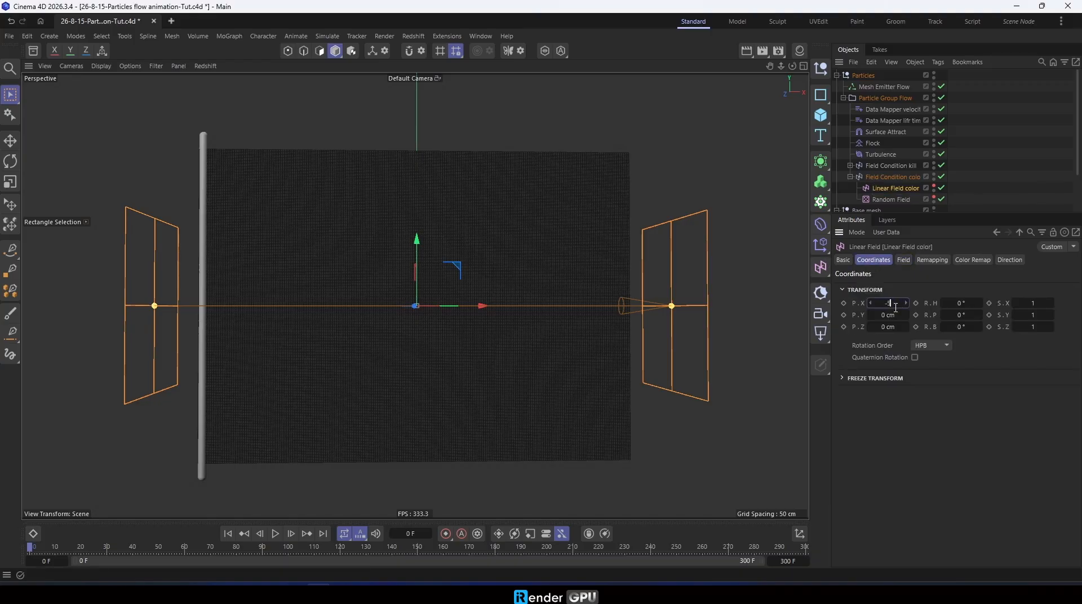
# Add a Color Mapper modifier inside Field Condition color, above Linear Field color.
pyautogui.click(891, 177)
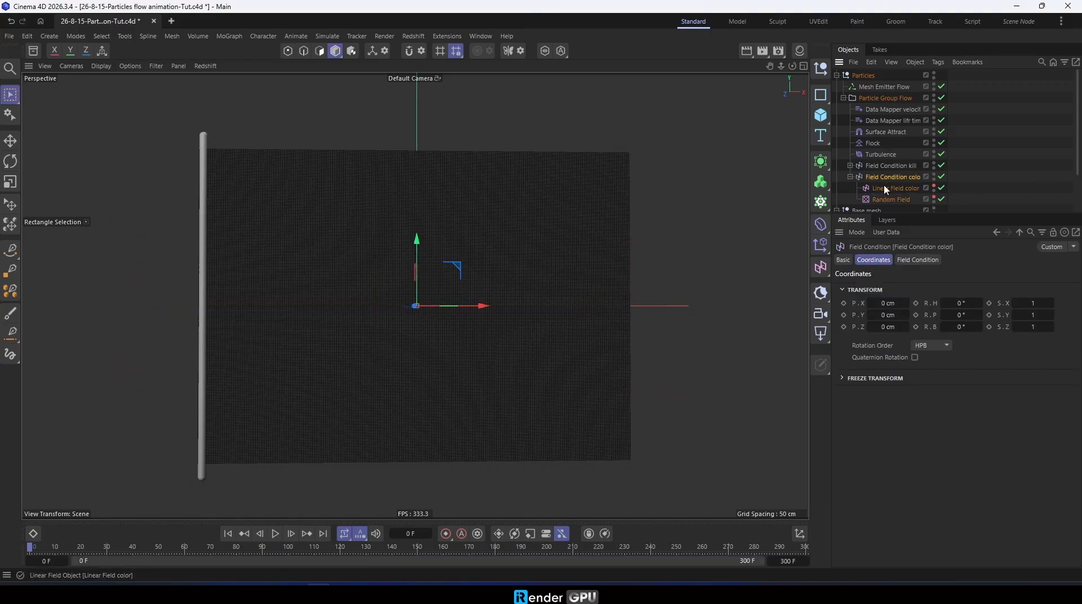
pyautogui.click(342, 38)
pyautogui.moveTo(384, 213)
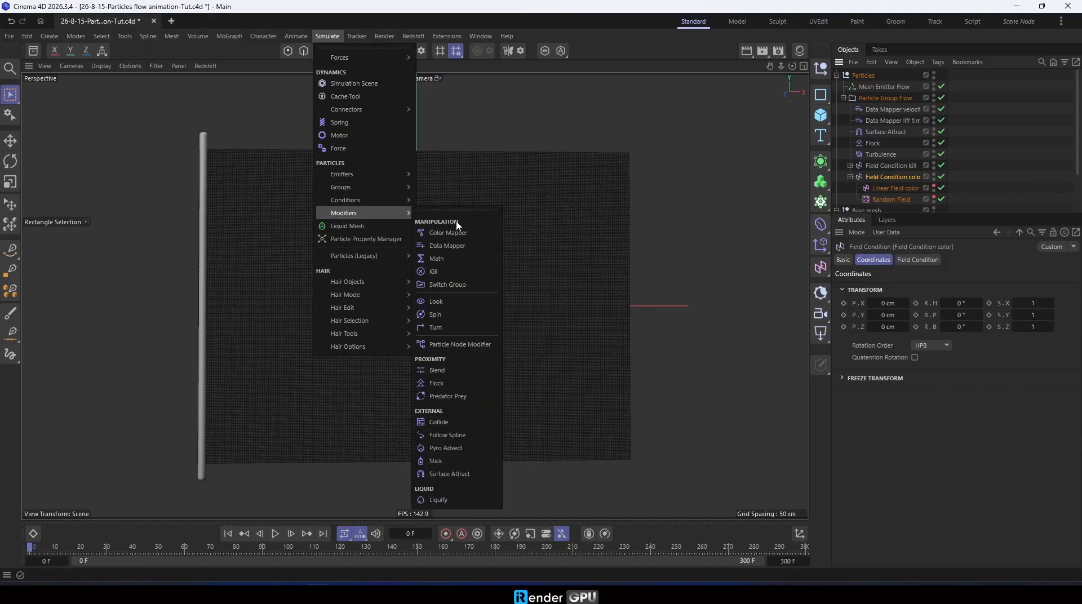
pyautogui.click(451, 232)
pyautogui.moveTo(913, 194); pyautogui.dragTo(911, 193)
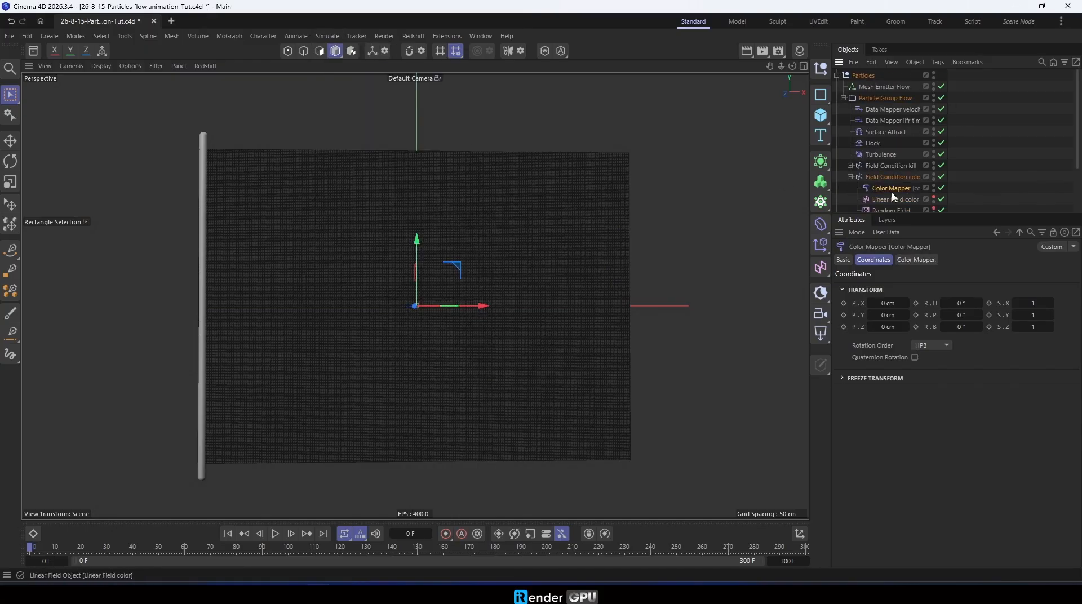
# Set the Color Mapper's source to Noise and load the blue-purple-orange-yellow gradient preset.
pyautogui.click(914, 261)
pyautogui.click(1021, 319)
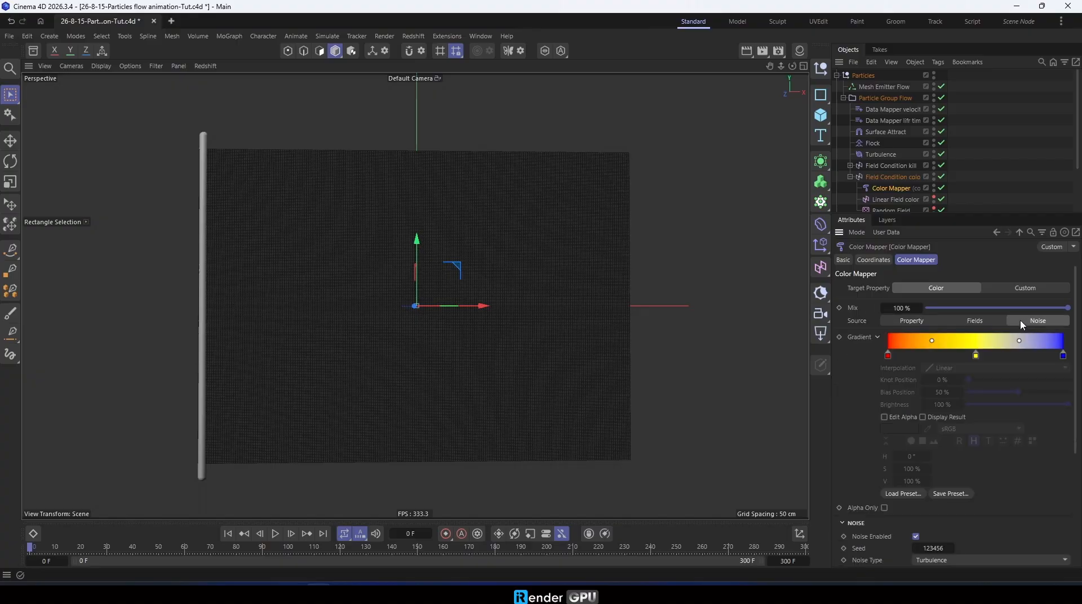
pyautogui.click(915, 488)
pyautogui.doubleClick(988, 373)
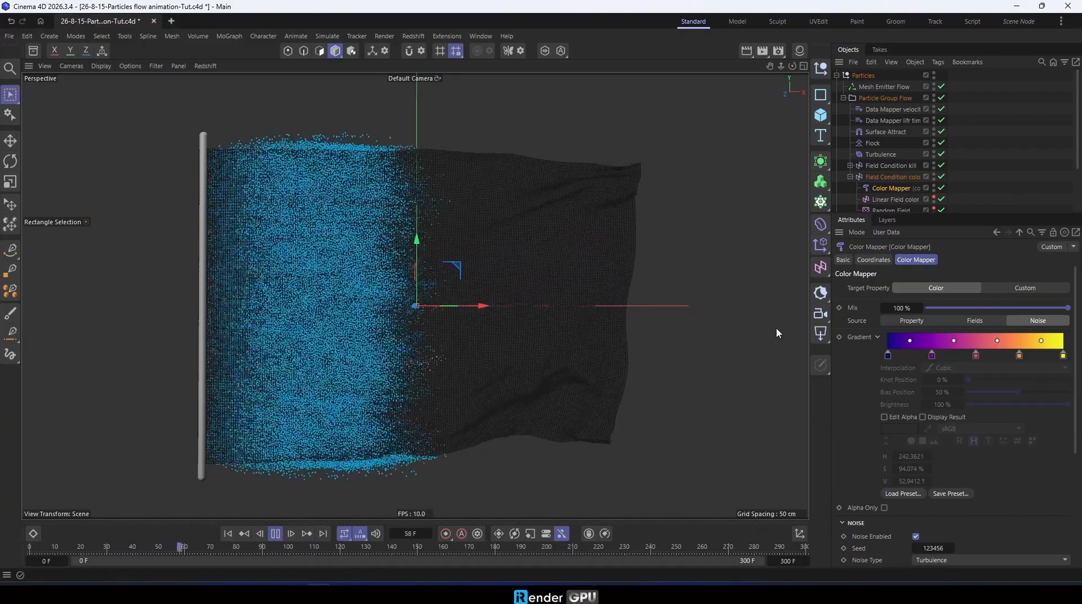
# Collapse the Field Condition color and Particles hierarchies and expand Base mesh to expose the Flag.
pyautogui.click(850, 176)
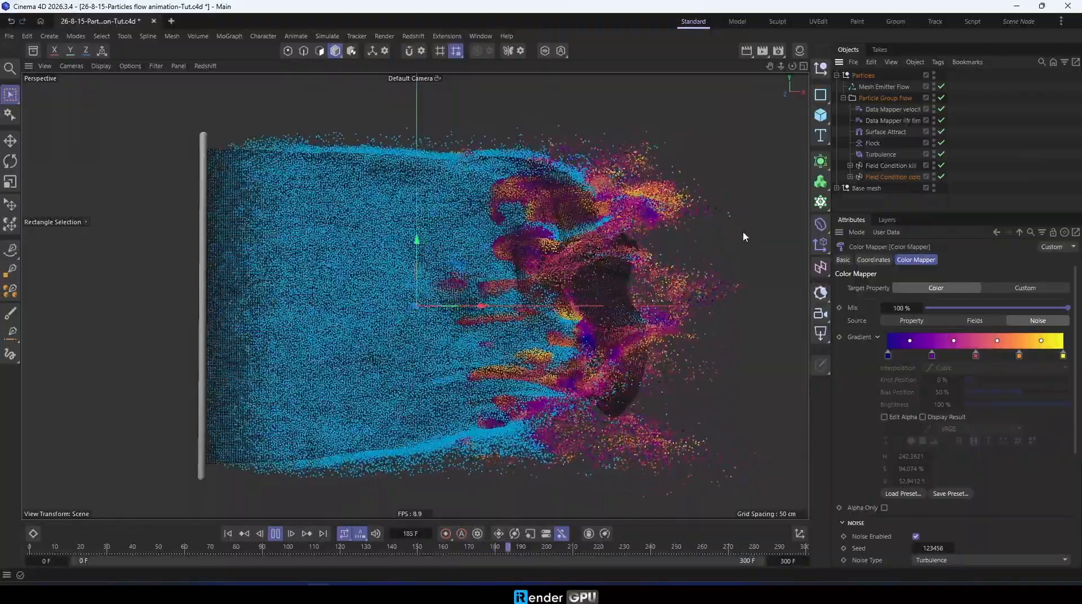
pyautogui.click(837, 189)
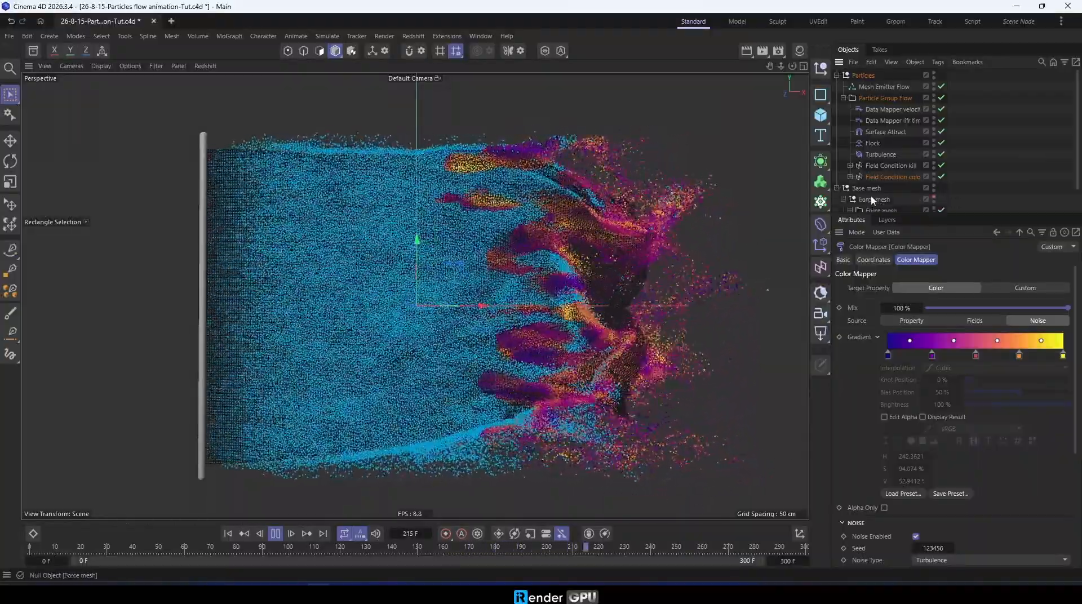
pyautogui.scroll(-2, 879, 197)
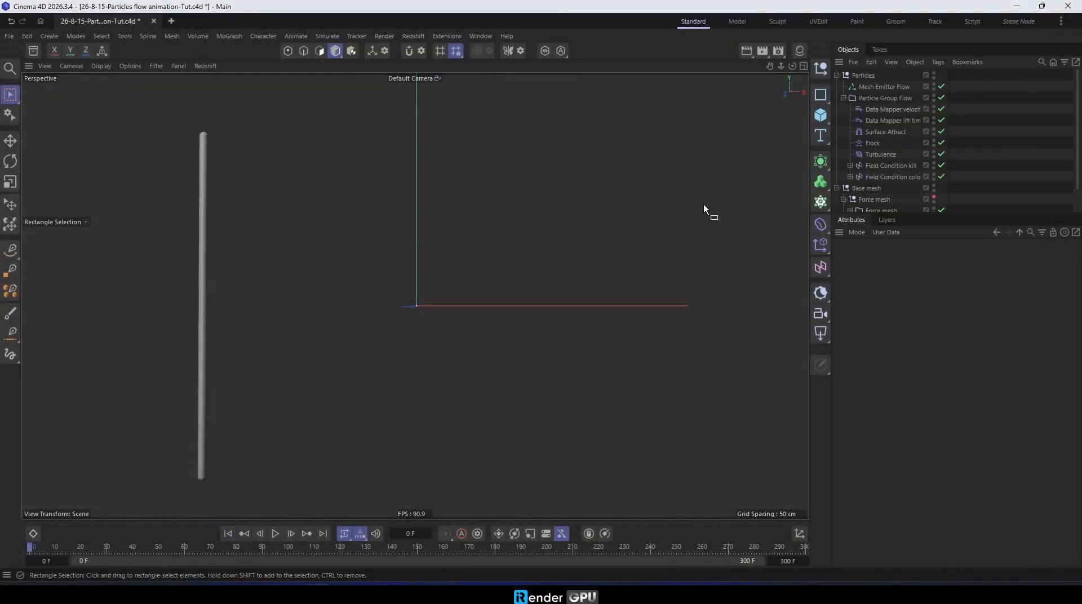
pyautogui.click(844, 98)
pyautogui.click(838, 75)
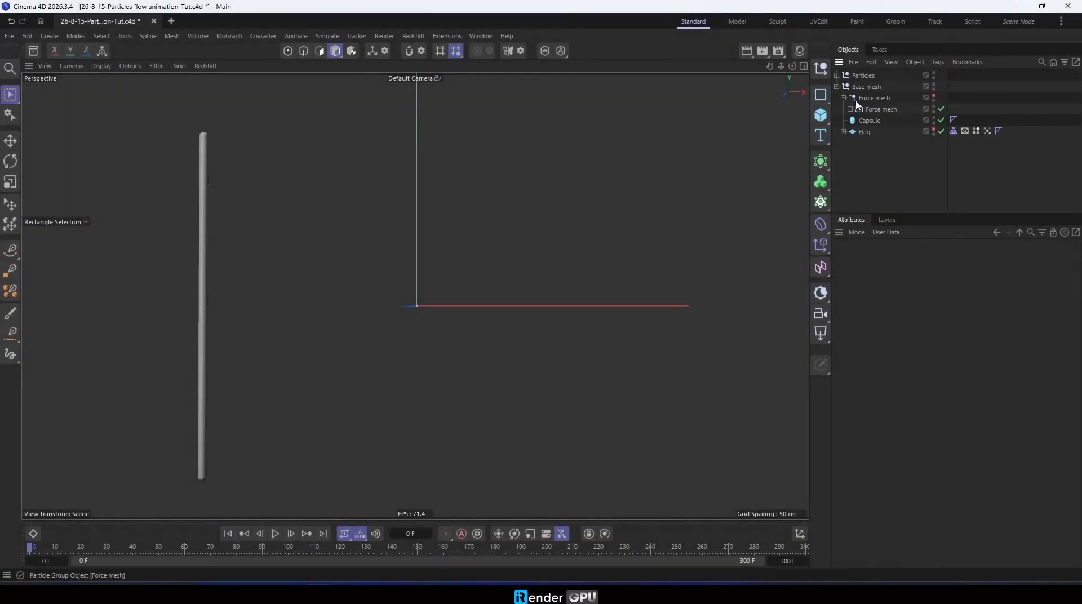
# Add a Vertex Map tag to the Flag and rename it "Vertex Map logo".
pyautogui.click(872, 131)
pyautogui.rightClick(873, 131)
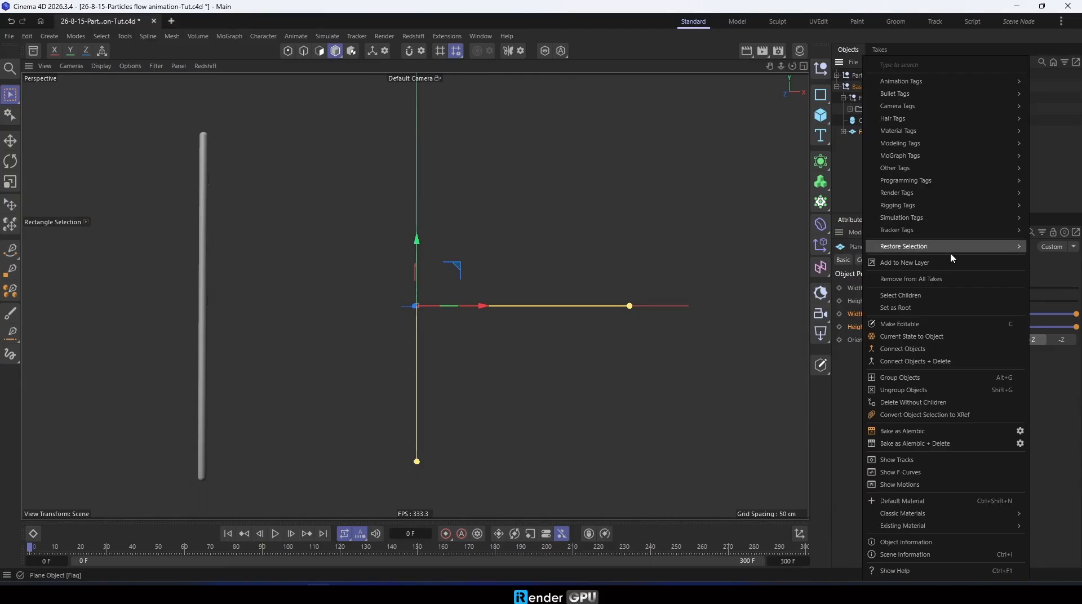
pyautogui.moveTo(925, 168)
pyautogui.click(810, 287)
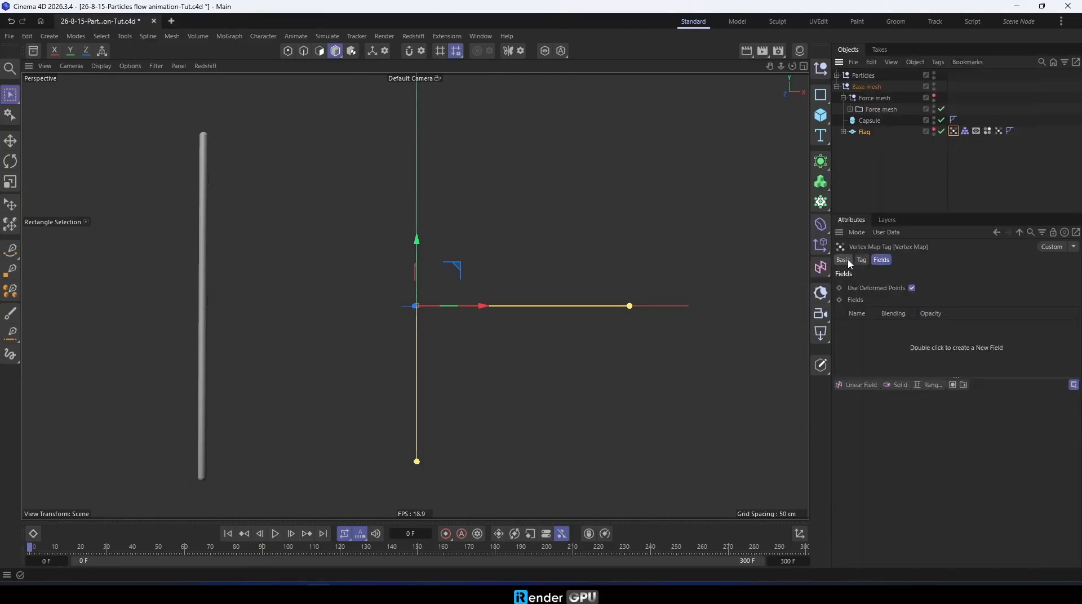
pyautogui.click(846, 261)
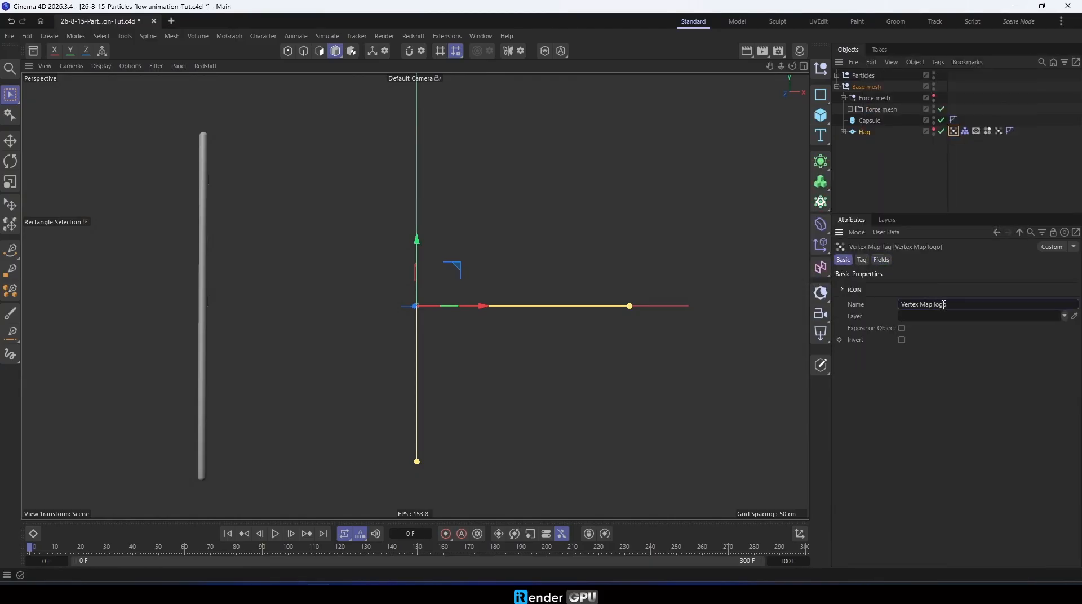
# Expand the Flag and add its Shader Field to the fields of Vertex Map logo.
pyautogui.click(882, 260)
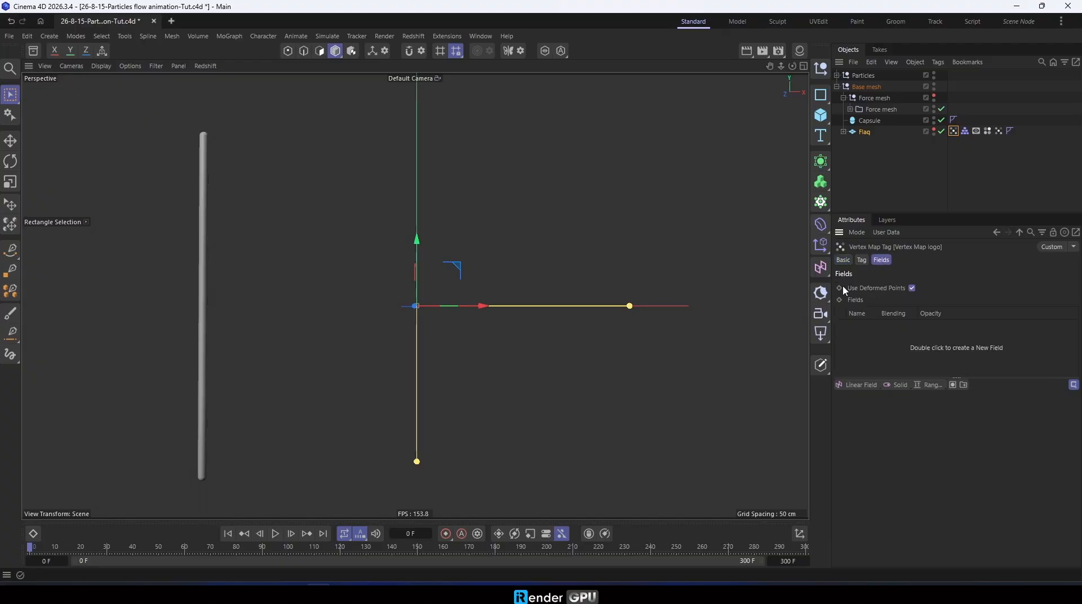
pyautogui.click(844, 131)
pyautogui.moveTo(881, 144); pyautogui.dragTo(869, 340)
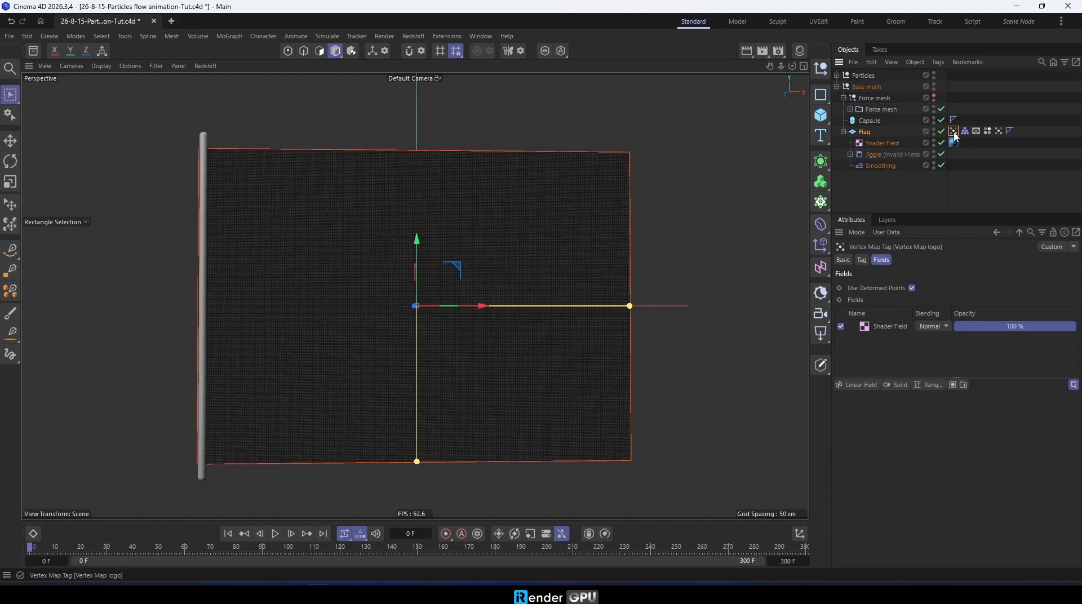
# Turn off the shading mode override in the Flag's Display tag and display Vertex Map logo on the flag.
pyautogui.click(978, 168)
pyautogui.click(977, 131)
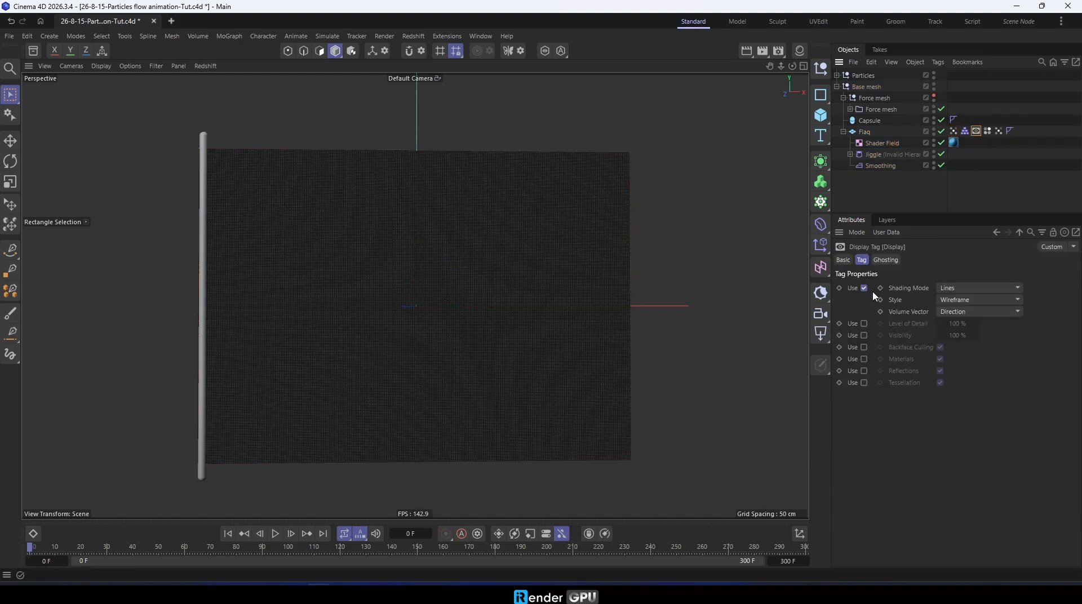
pyautogui.click(954, 131)
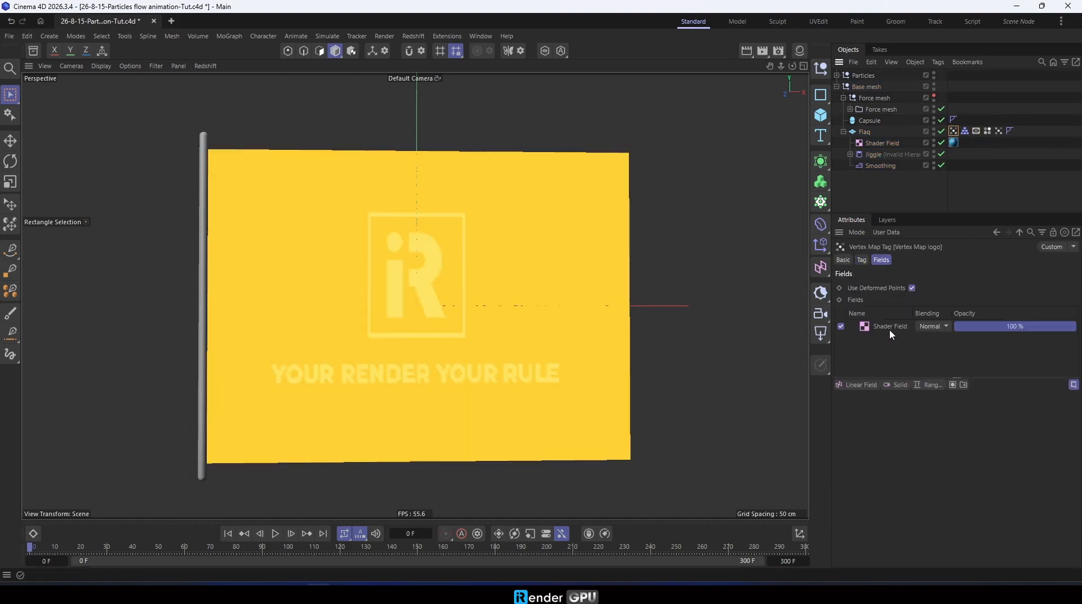
# Add a Range Map layer above the Shader Field in Vertex Map logo, with Min Output -100% and Max Input 110%.
pyautogui.click(932, 385)
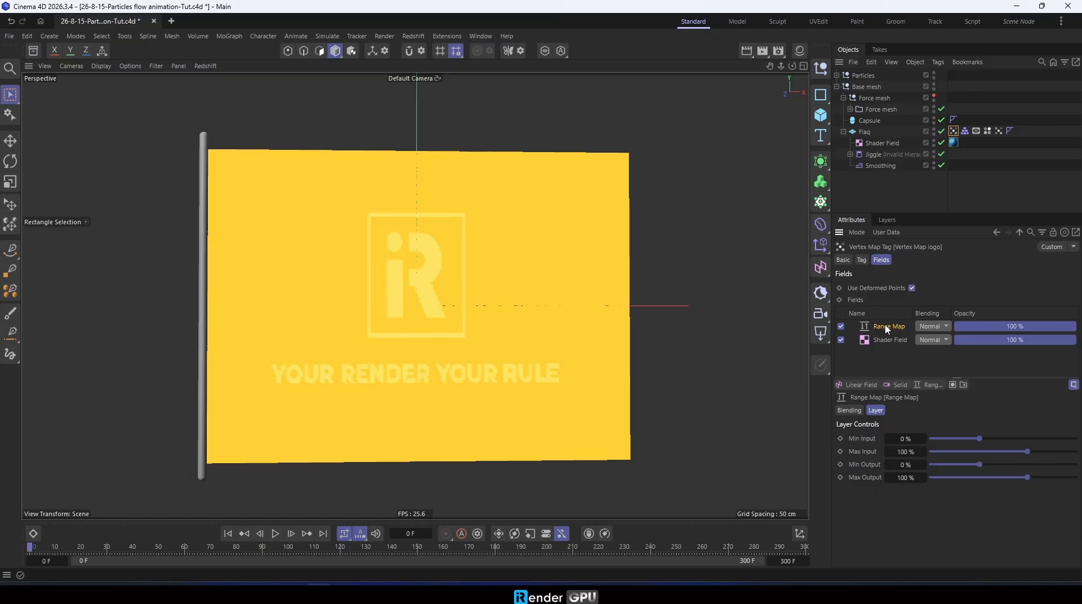
pyautogui.click(906, 452)
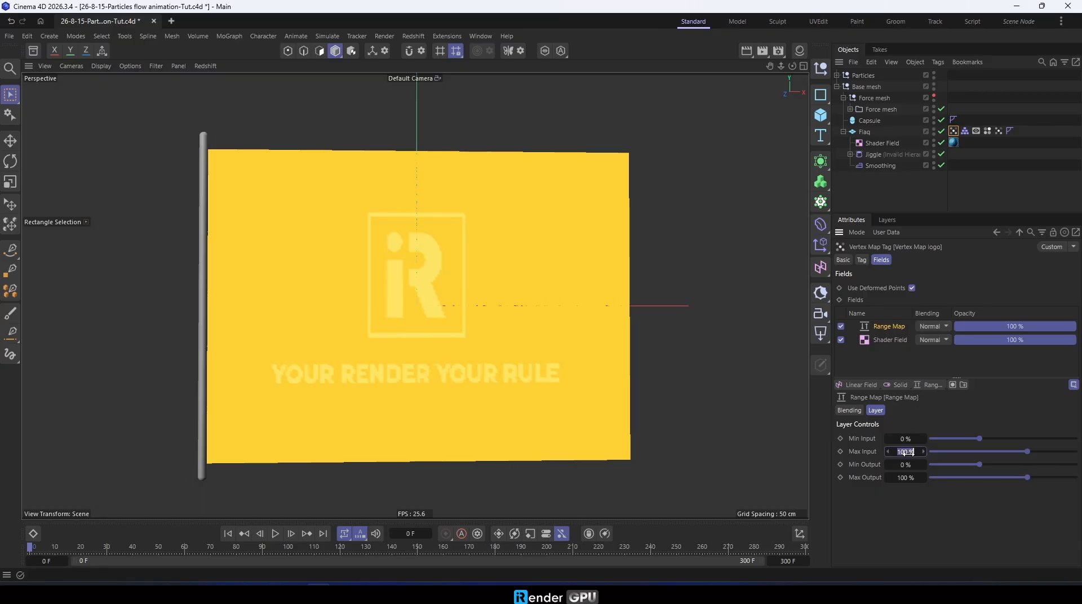
pyautogui.click(904, 465)
pyautogui.write('-100')
pyautogui.press('Return')
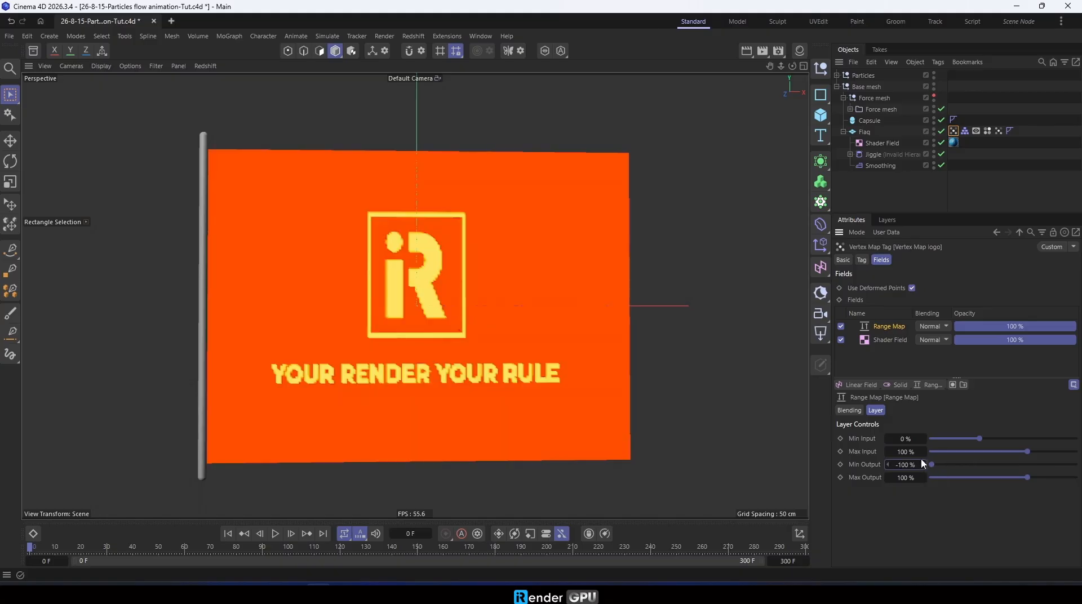
pyautogui.click(913, 452)
pyautogui.write('110')
pyautogui.press('Return')
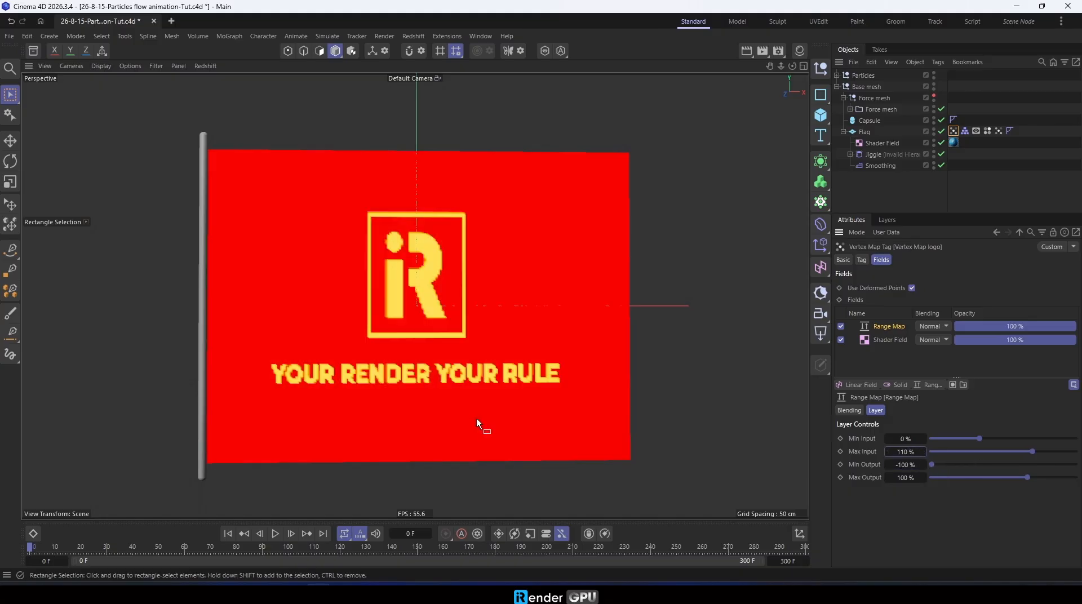
# Add a Polygon Selection tag to the Flag and rename it "Polygon Selection logo".
pyautogui.scroll(2, 566, 349)
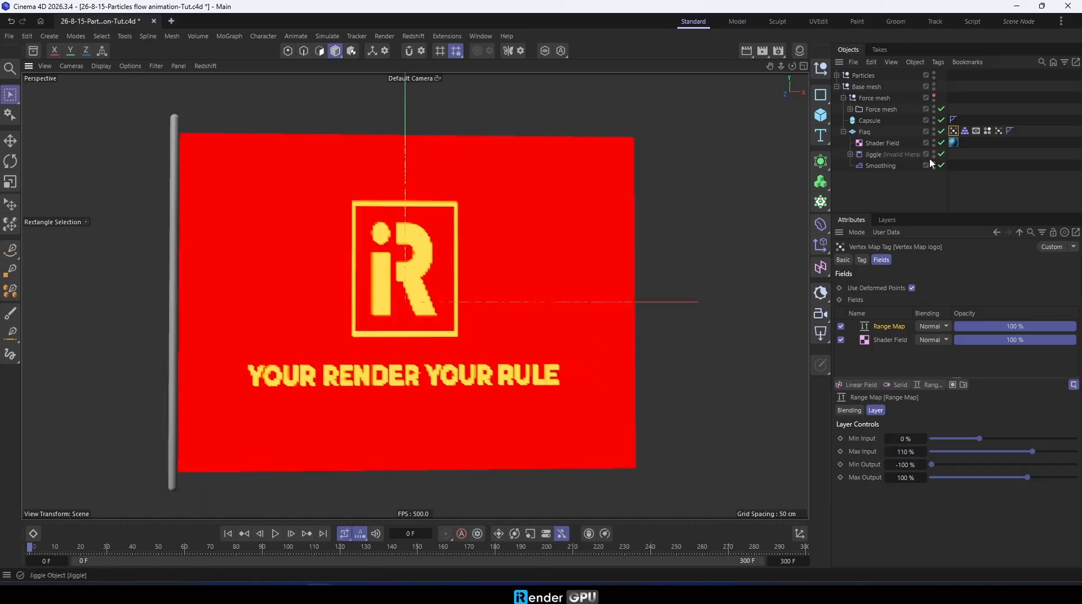
pyautogui.click(864, 132)
pyautogui.rightClick(865, 132)
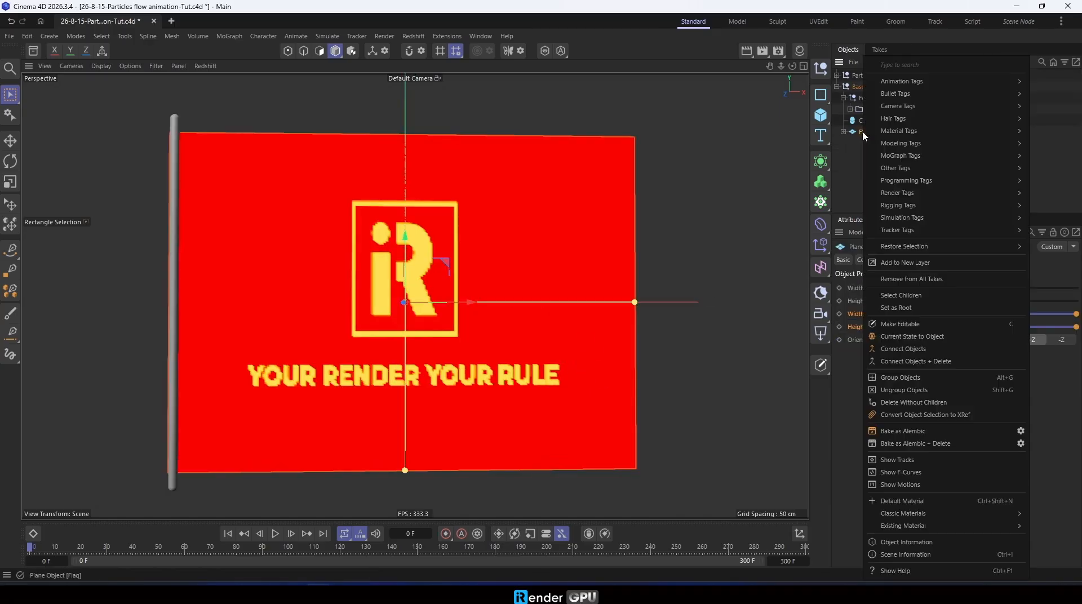
pyautogui.moveTo(961, 195)
pyautogui.moveTo(946, 143)
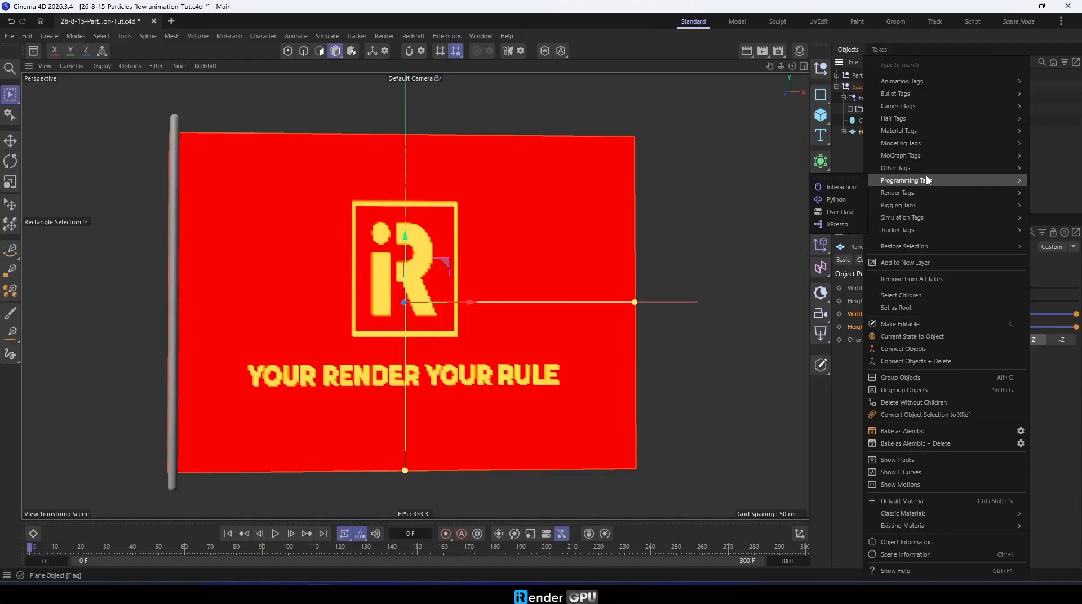
pyautogui.moveTo(931, 172)
pyautogui.click(808, 249)
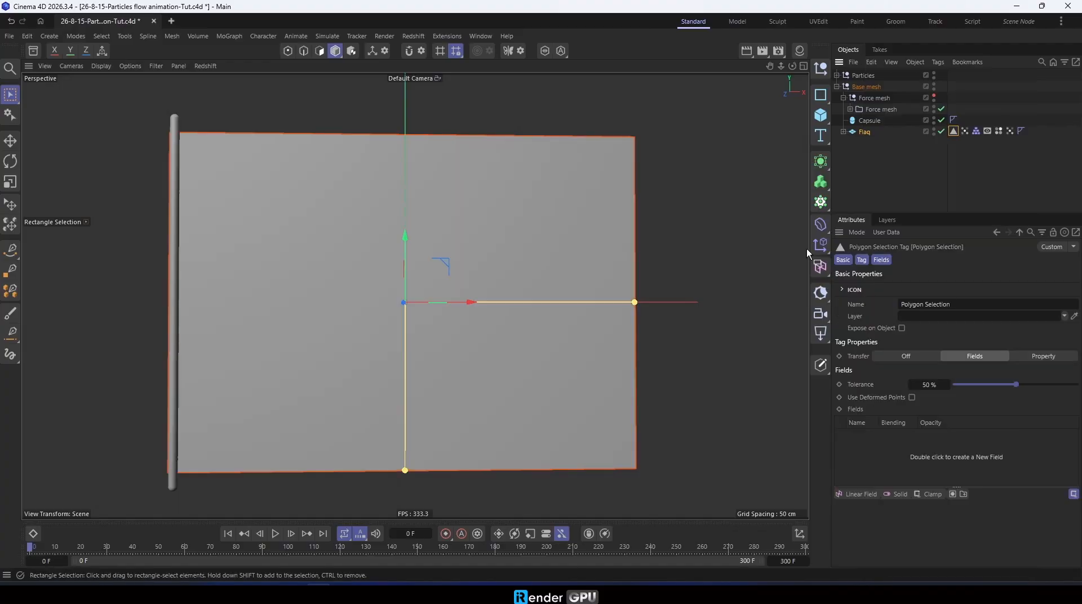
pyautogui.click(964, 306)
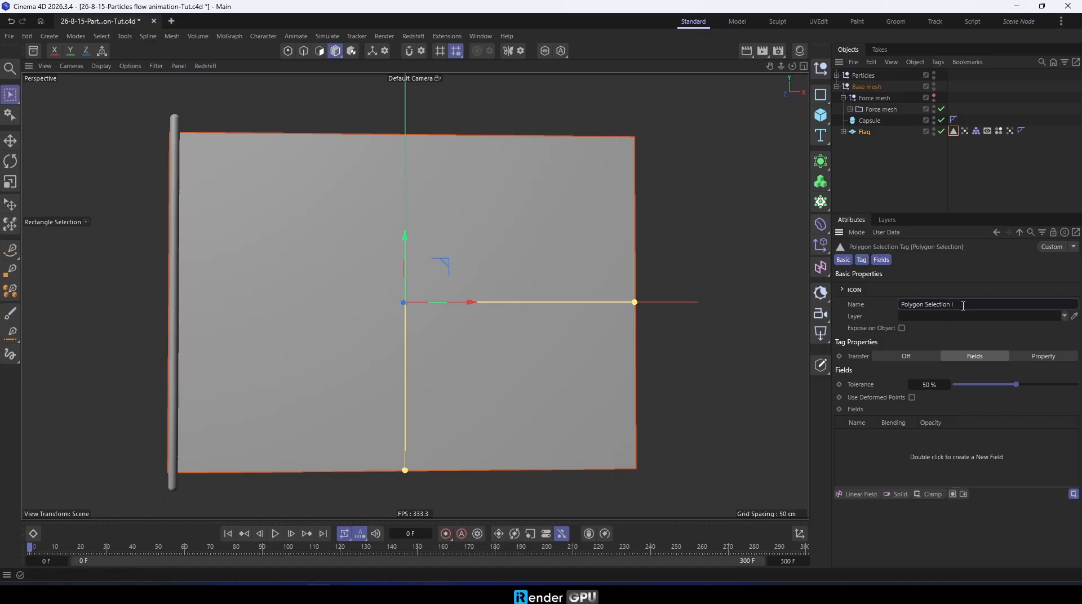
# Add Vertex Map logo to the fields of the Polygon Selection logo tag.
pyautogui.click(883, 260)
pyautogui.doubleClick(873, 353)
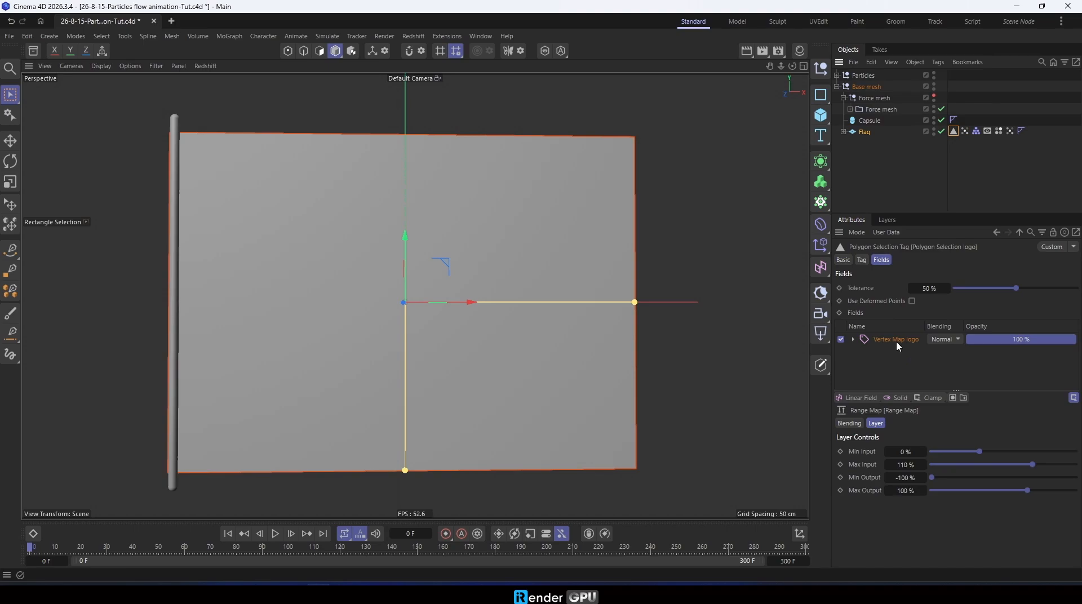
pyautogui.click(895, 168)
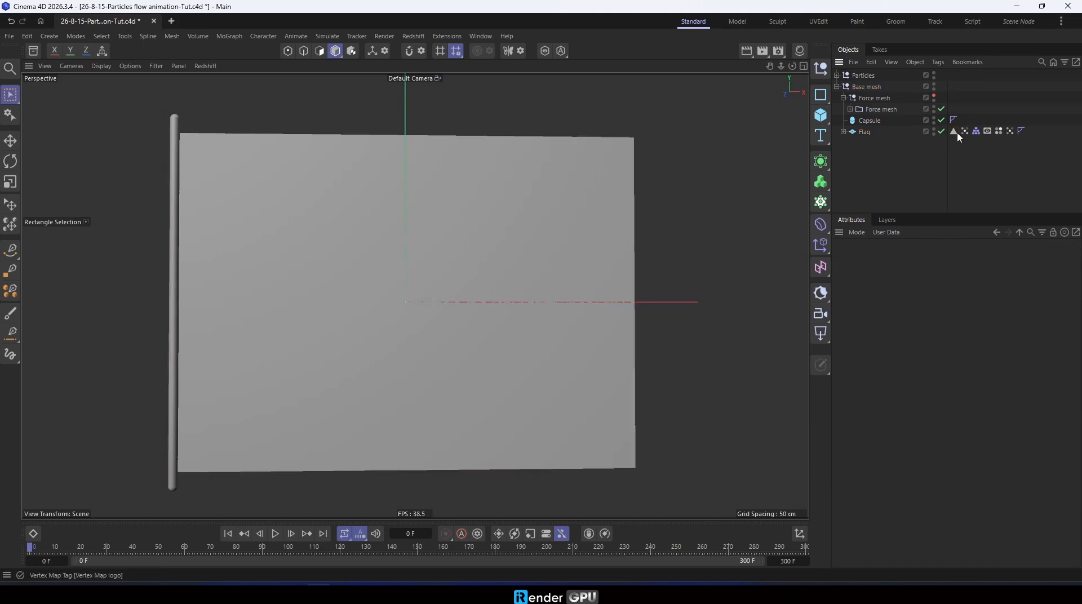
# Create a null object and name it "Matrix".
pyautogui.click(821, 68)
pyautogui.doubleClick(861, 75)
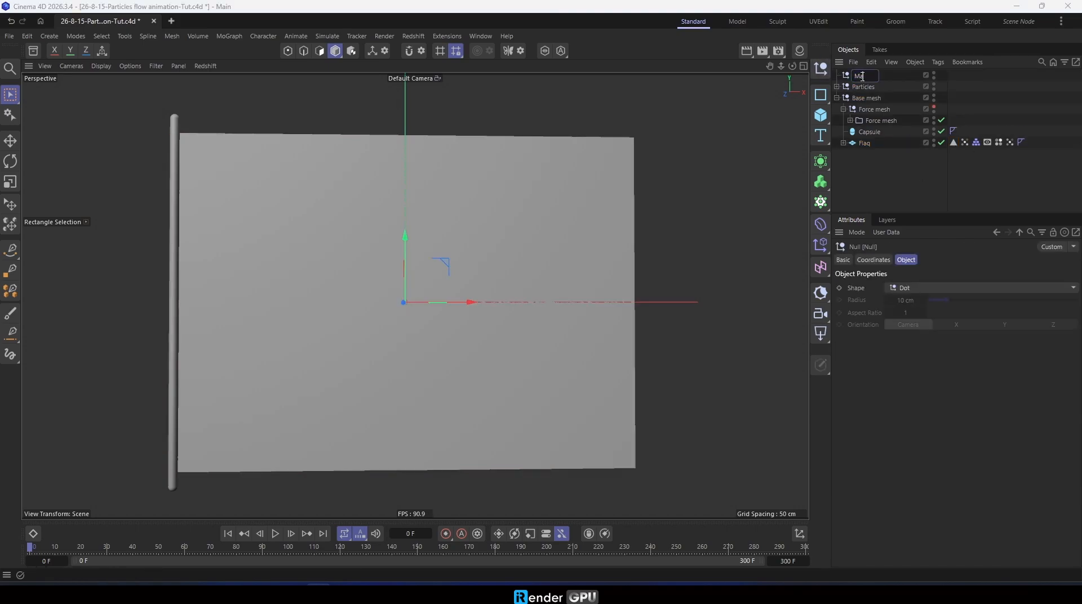
pyautogui.write('Matrix')
pyautogui.press('Return')
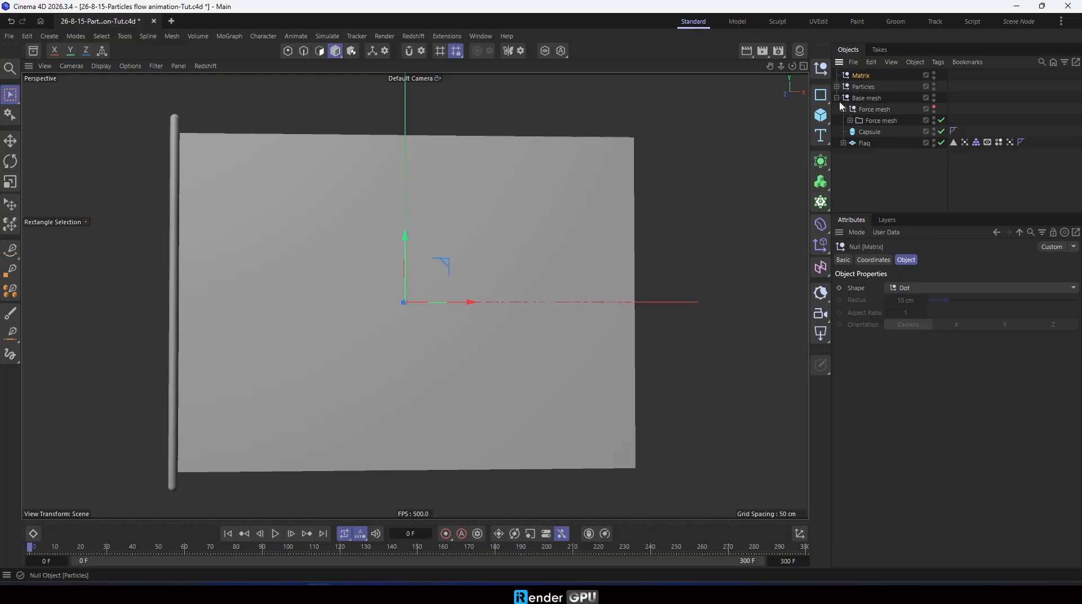
# Add a Matrix object with a 3 cm draw size inside the Matrix null.
pyautogui.click(822, 203)
pyautogui.click(886, 262)
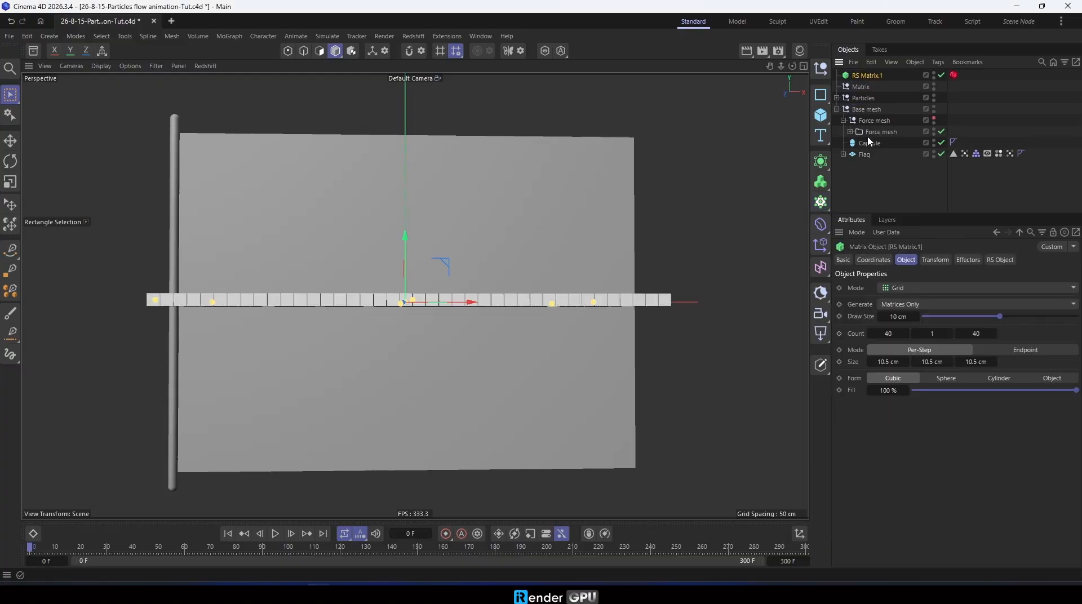
pyautogui.moveTo(871, 79); pyautogui.dragTo(867, 92)
pyautogui.doubleClick(899, 318)
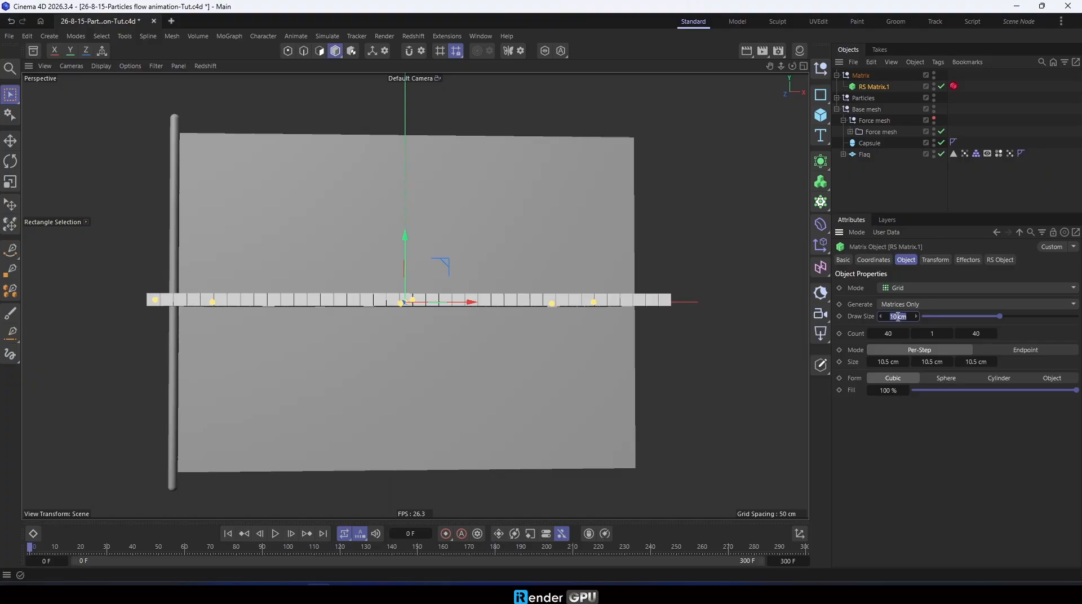
pyautogui.write('3')
pyautogui.press('Return')
pyautogui.click(931, 306)
pyautogui.click(925, 326)
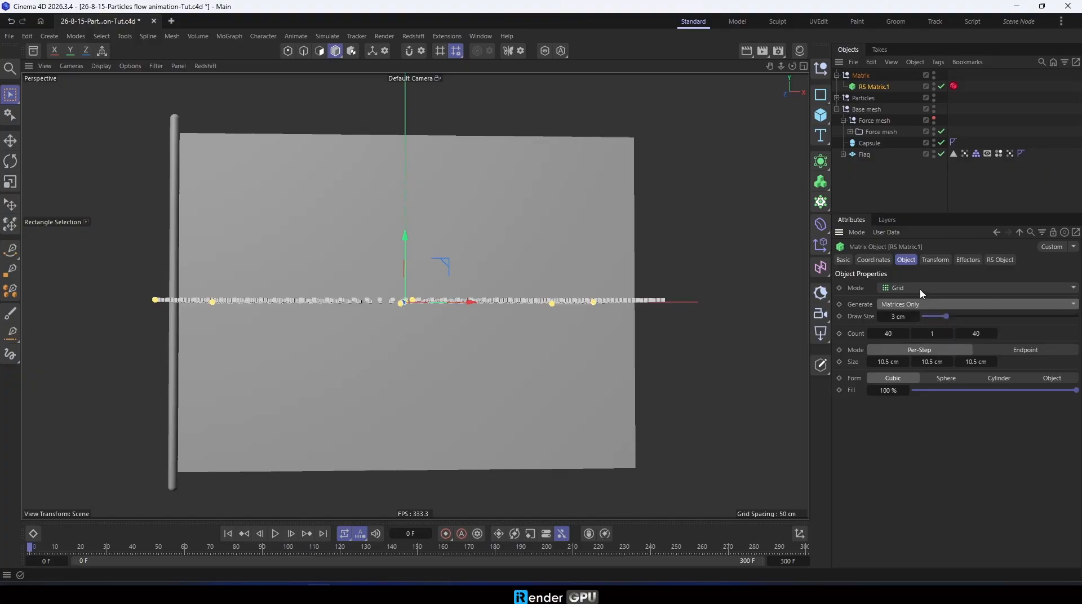
# Switch the matrix object's mode to Object, using the Flag as its object and Polygon Selection logo as its selection.
pyautogui.click(920, 289)
pyautogui.click(917, 309)
pyautogui.moveTo(864, 154); pyautogui.dragTo(909, 334)
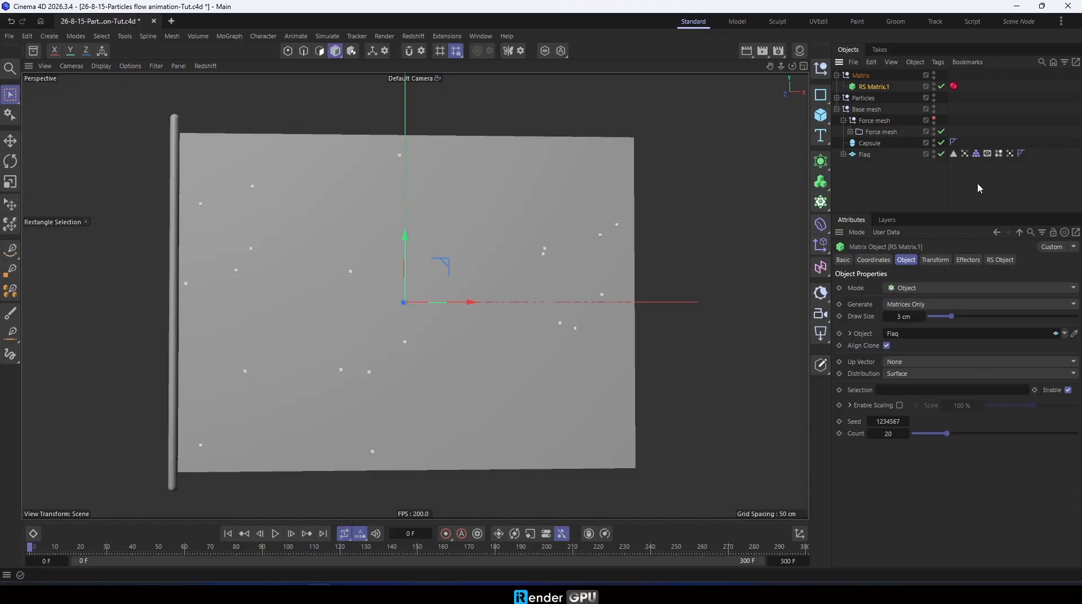
pyautogui.moveTo(954, 154); pyautogui.dragTo(949, 190)
pyautogui.moveTo(916, 397); pyautogui.dragTo(923, 391)
# Try the Vertex distribution on the matrix object, settle on Edge, and briefly play the animation from the start.
pyautogui.click(909, 380)
pyautogui.click(918, 390)
pyautogui.click(912, 379)
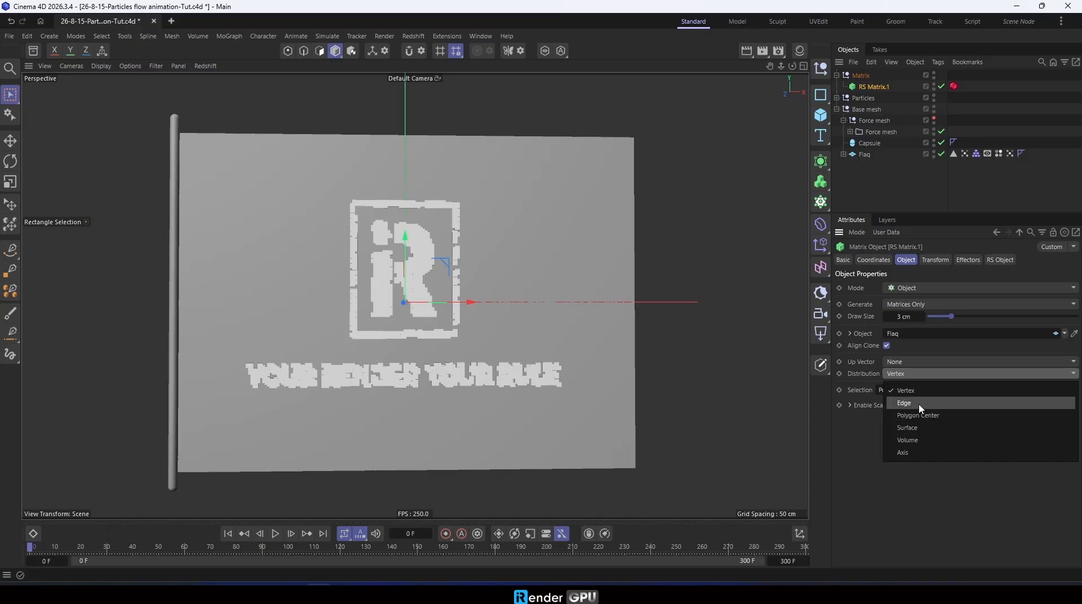
pyautogui.click(916, 411)
pyautogui.click(277, 535)
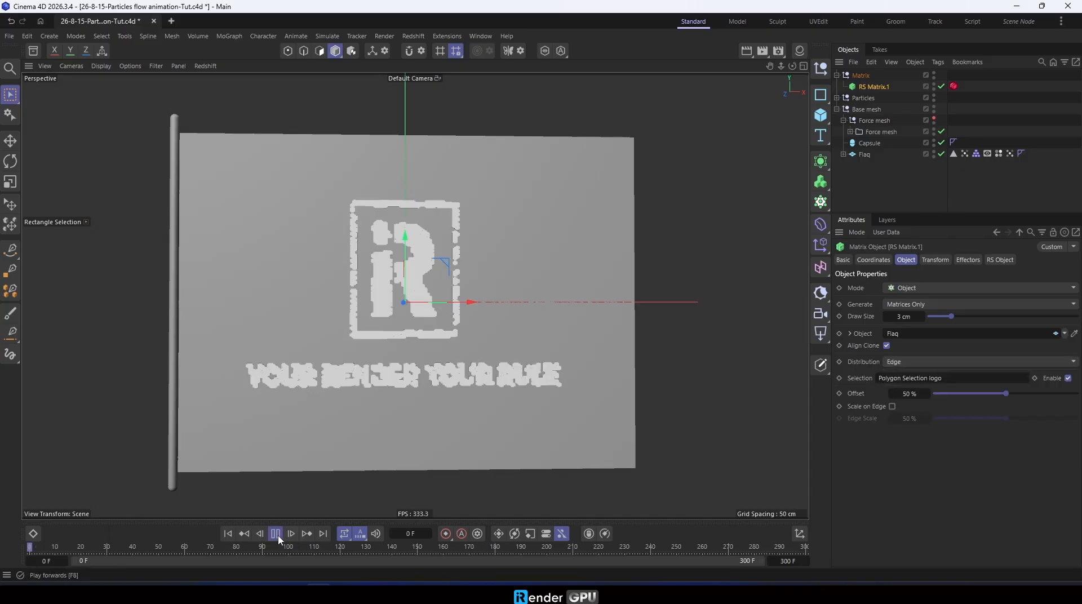
pyautogui.click(277, 534)
pyautogui.click(229, 534)
# Disable Mesh Emitter Flow and Particle Group Flow, and switch the Flag's Display tag override to wireframe lines while playing the animation.
pyautogui.click(837, 98)
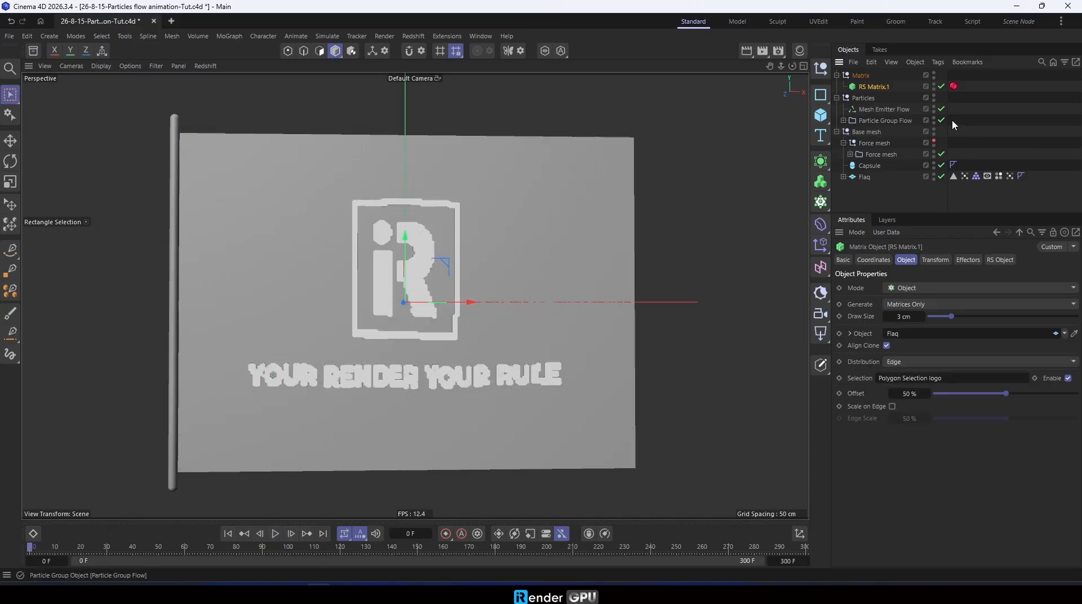
pyautogui.click(277, 535)
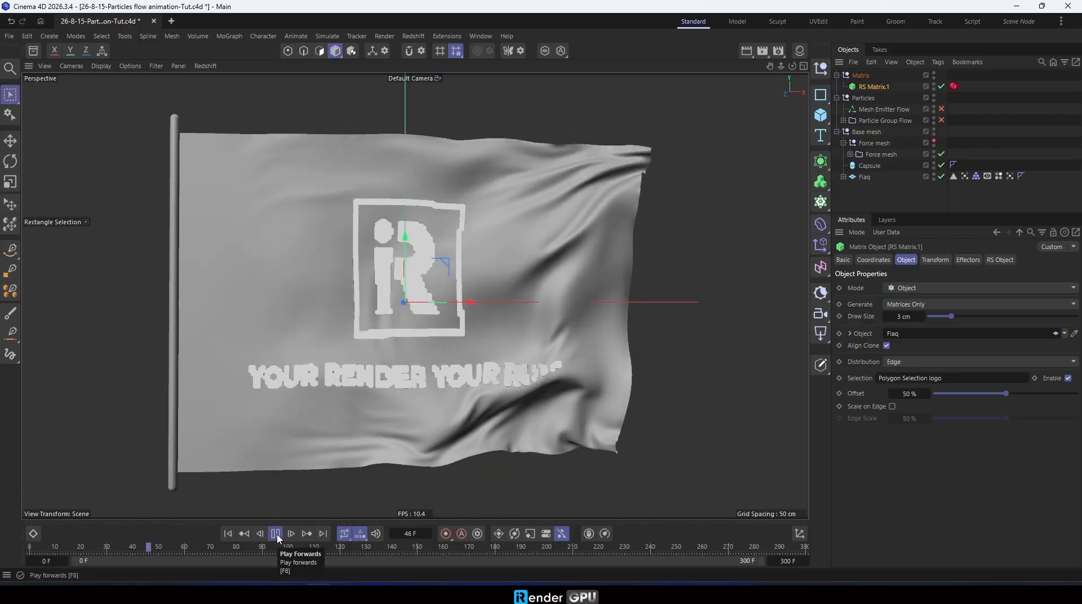
pyautogui.moveTo(984, 178); pyautogui.dragTo(1022, 177)
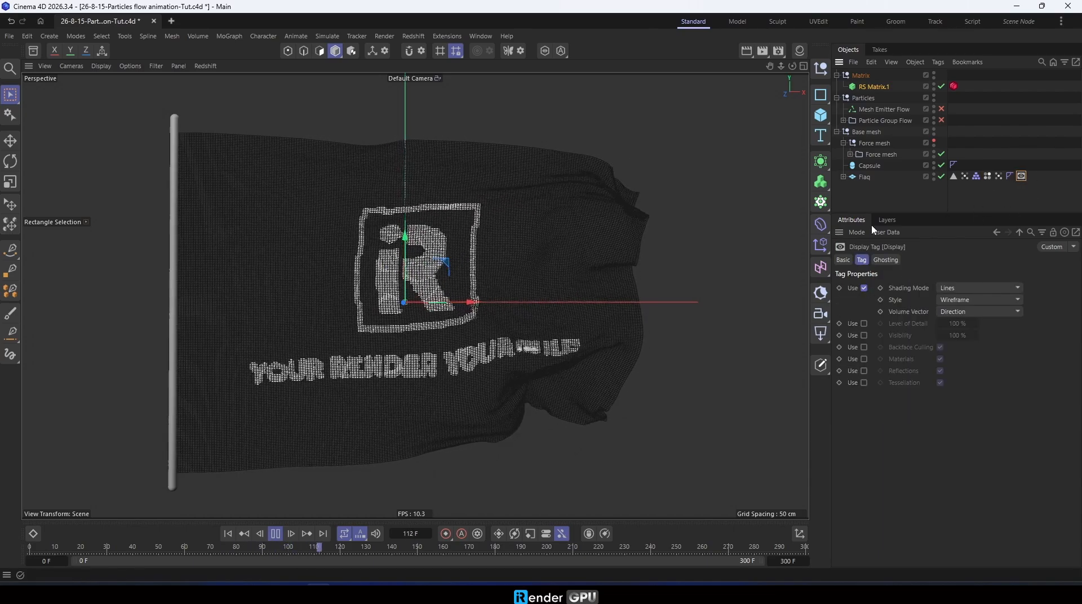
pyautogui.click(275, 534)
pyautogui.click(227, 534)
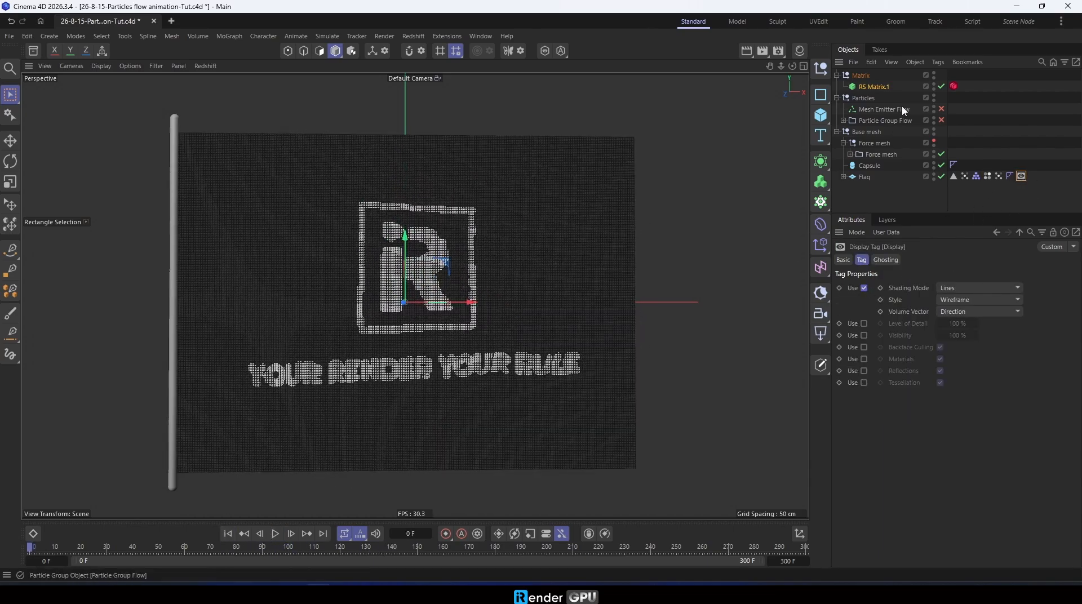
# Add a Plain effector to RS Matrix.1, rename it "Plain scale", and nest it under the matrix object.
pyautogui.click(873, 87)
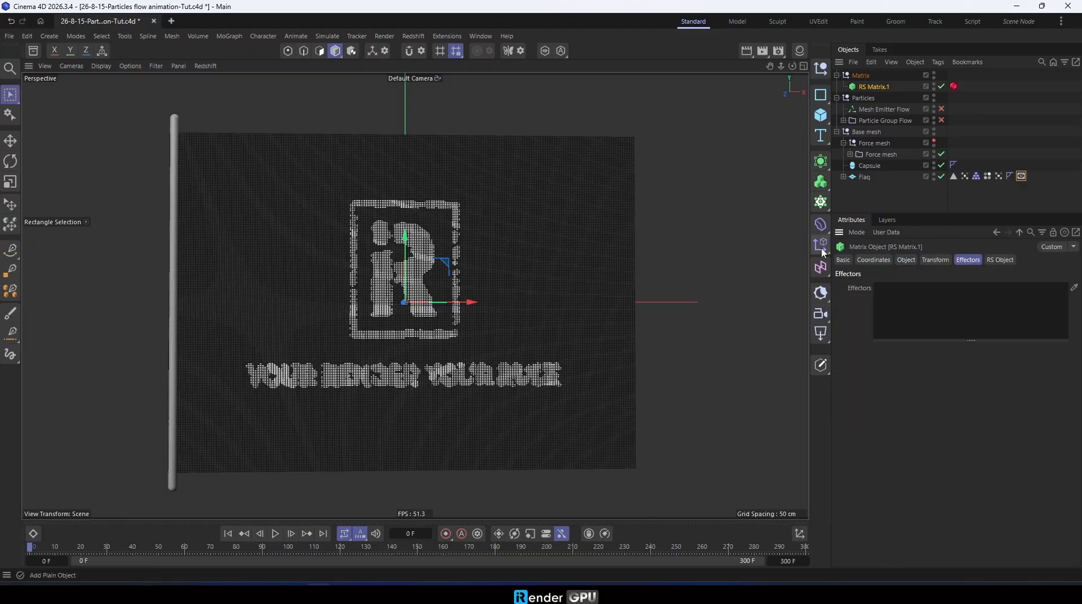
pyautogui.click(821, 245)
pyautogui.doubleClick(863, 76)
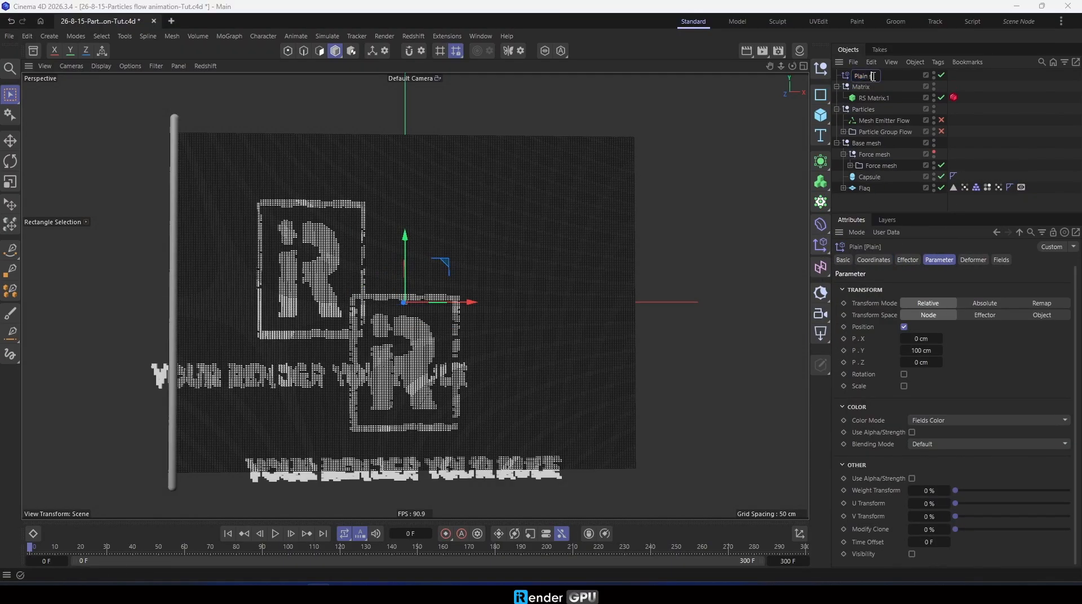
pyautogui.write('scale')
pyautogui.press('Return')
pyautogui.moveTo(866, 75); pyautogui.dragTo(875, 88)
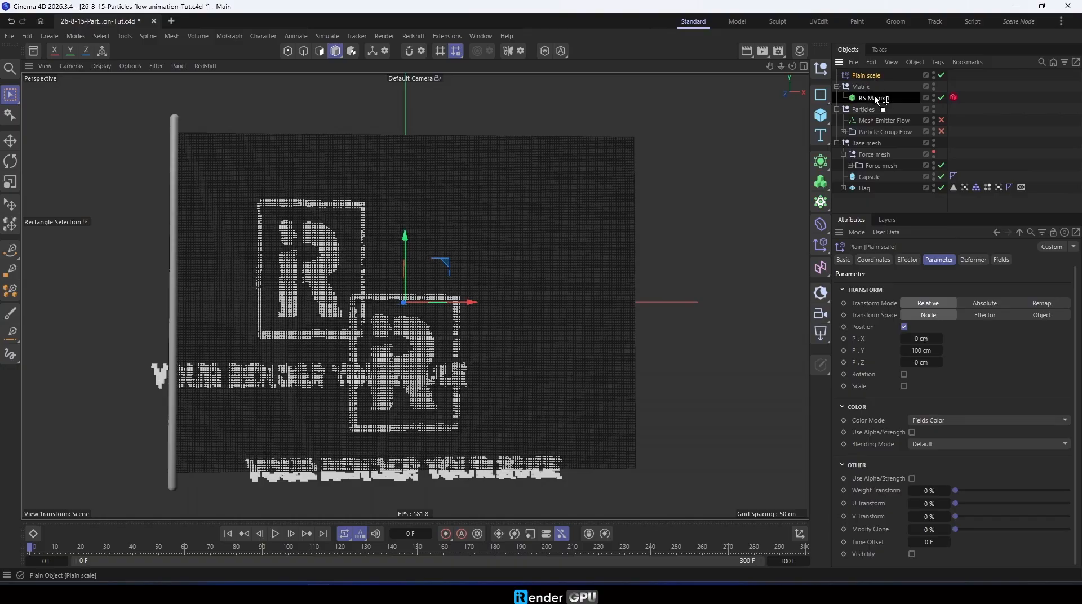
# Turn off Position on Plain scale and enable a uniform Scale of -1.
pyautogui.click(905, 327)
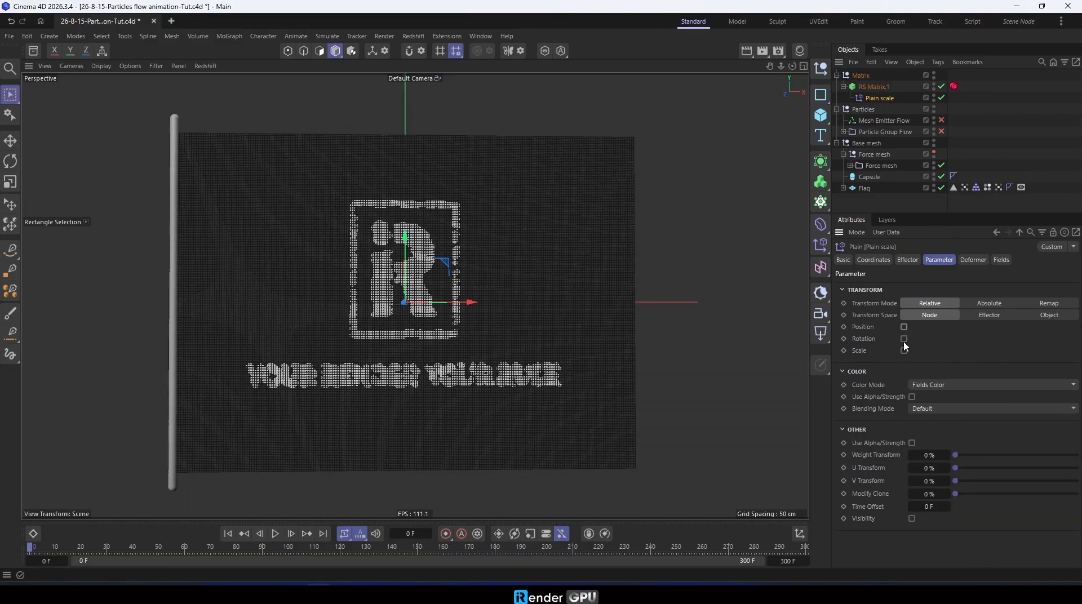
pyautogui.click(905, 350)
pyautogui.click(905, 363)
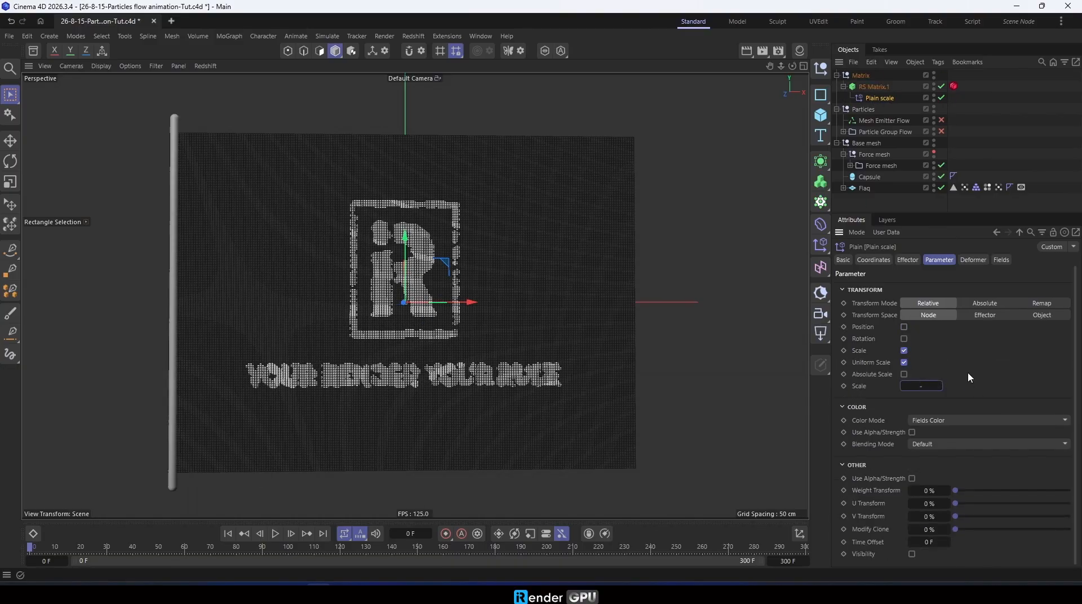
pyautogui.write('-1')
pyautogui.press('Return')
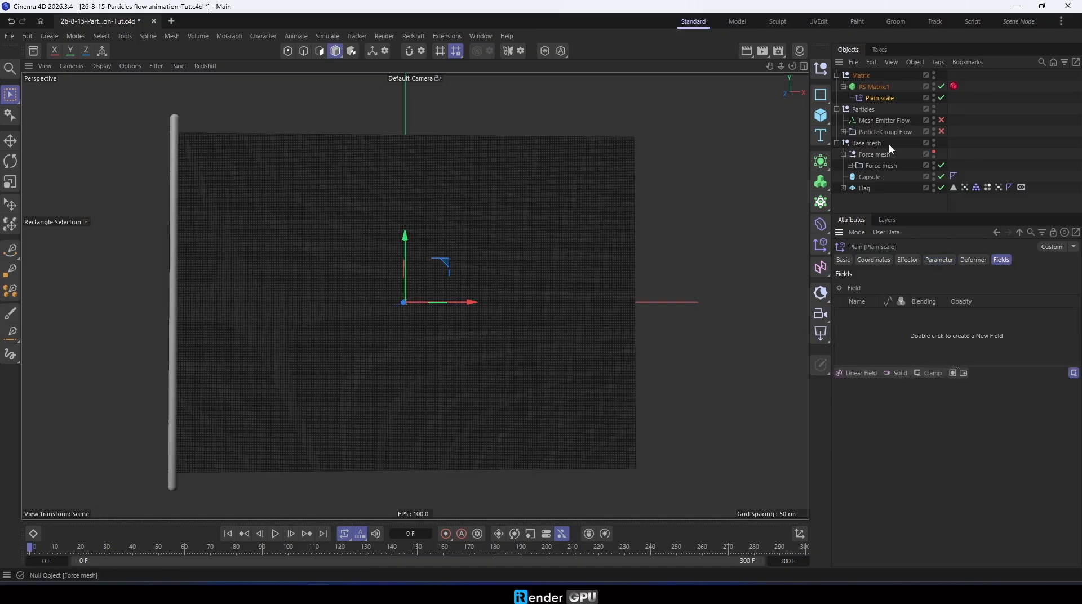
# Add Particle Group Flow to the fields of Plain scale with an Invert layer above it.
pyautogui.moveTo(879, 309); pyautogui.dragTo(895, 323)
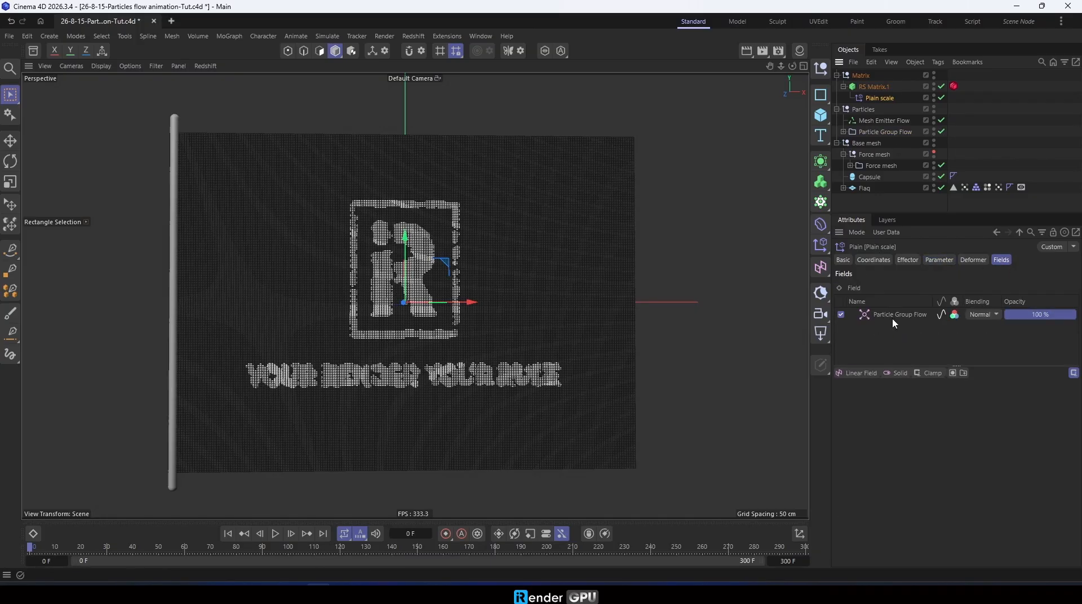
pyautogui.click(894, 319)
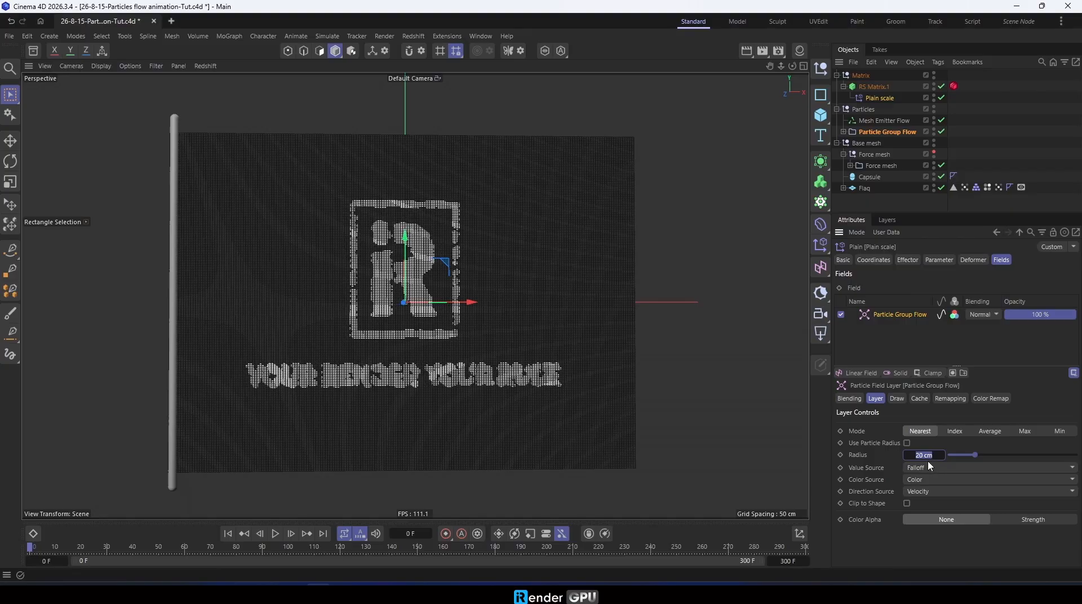
pyautogui.click(930, 373)
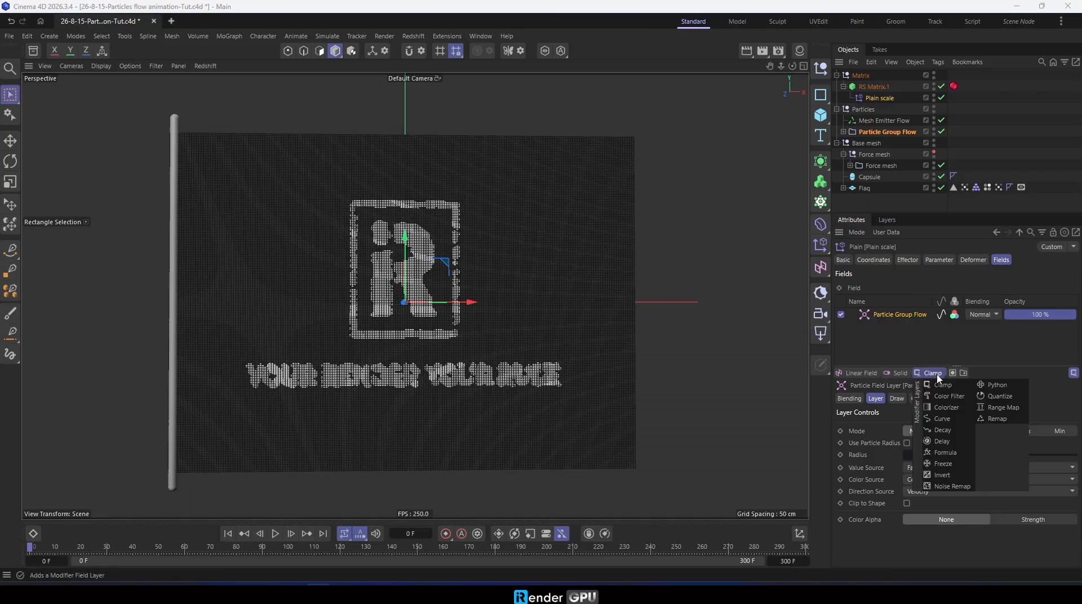
pyautogui.click(961, 476)
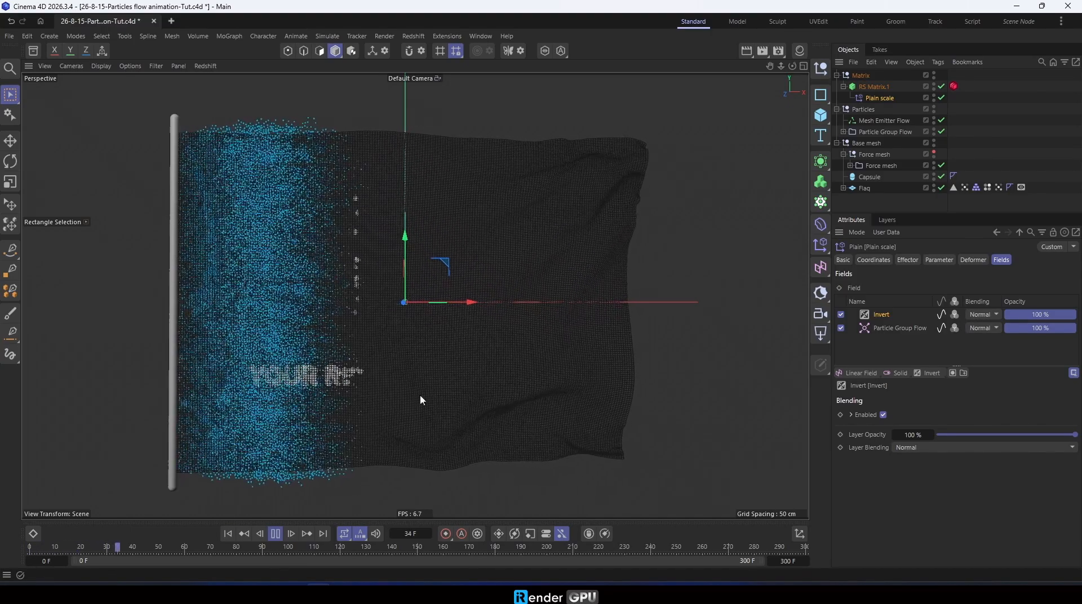
# Collapse the matrix object's hierarchy and rename it "RS Matrix logo".
pyautogui.click(844, 87)
pyautogui.doubleClick(885, 87)
pyautogui.click(894, 87)
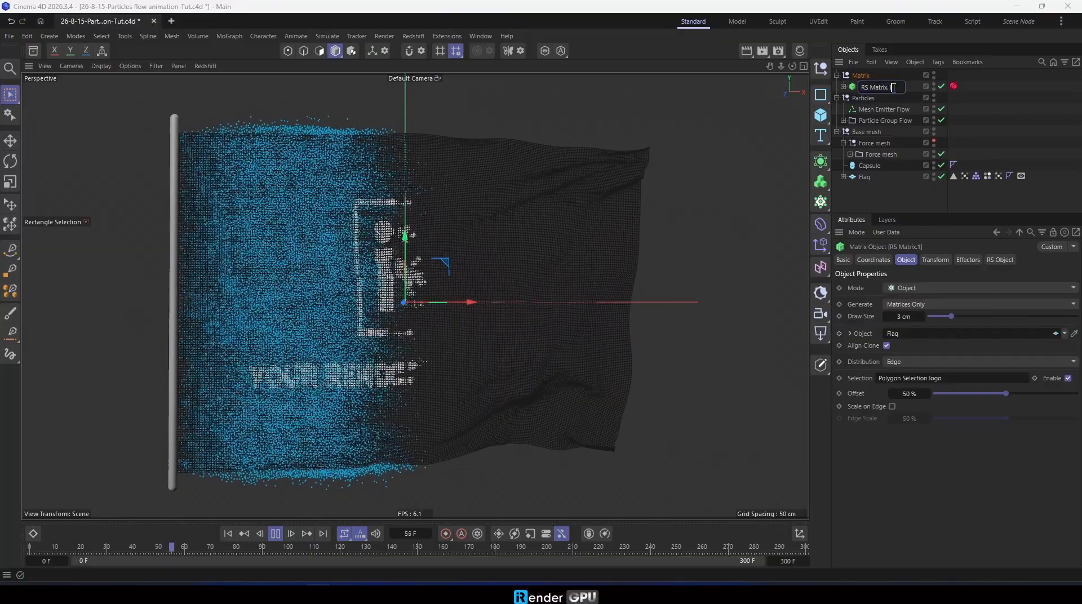
pyautogui.press('BackSpace')
pyautogui.press('BackSpace')
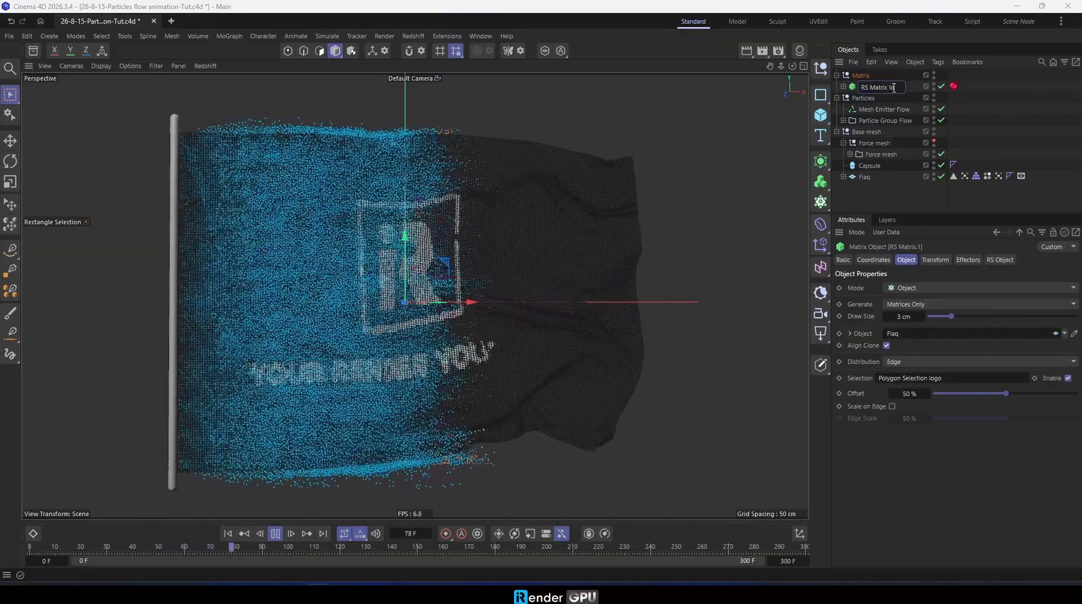
pyautogui.write('logo')
pyautogui.press('Return')
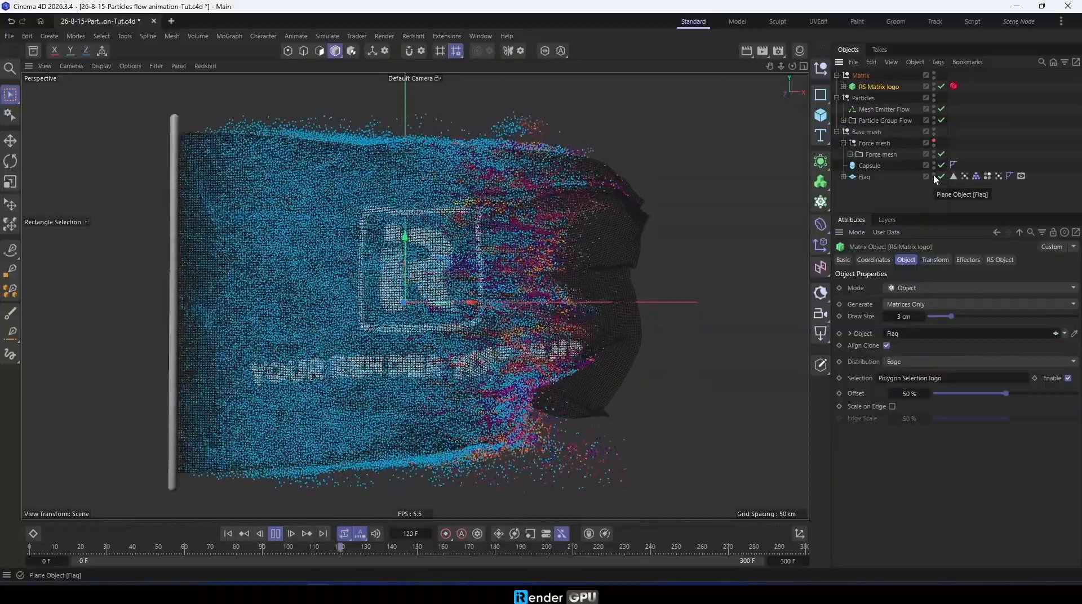
# Hide the Flag in the viewport and turn off the World Axis display.
pyautogui.click(934, 176)
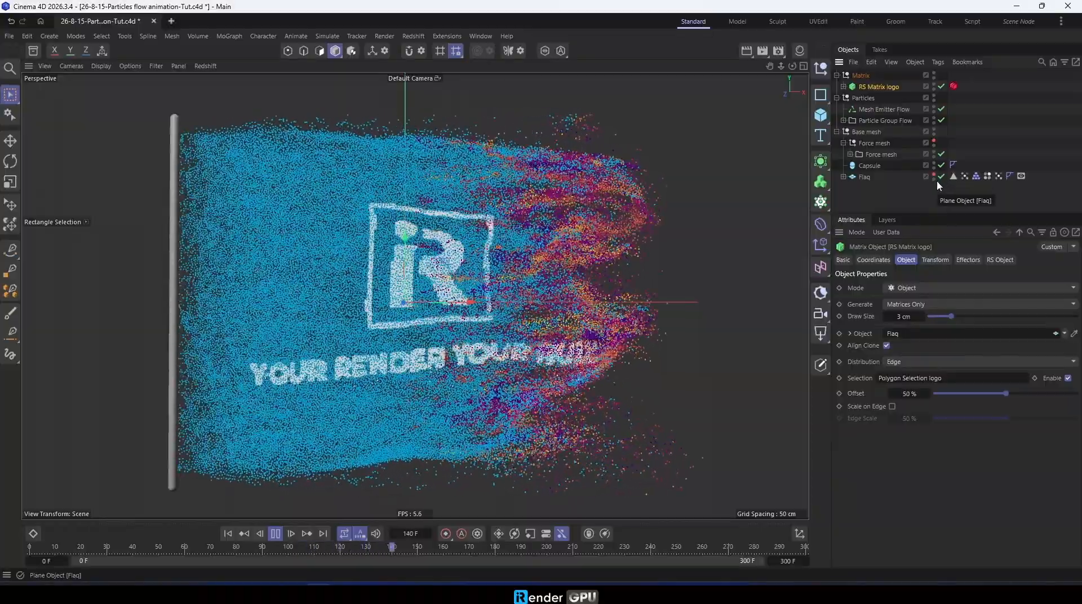
pyautogui.click(155, 67)
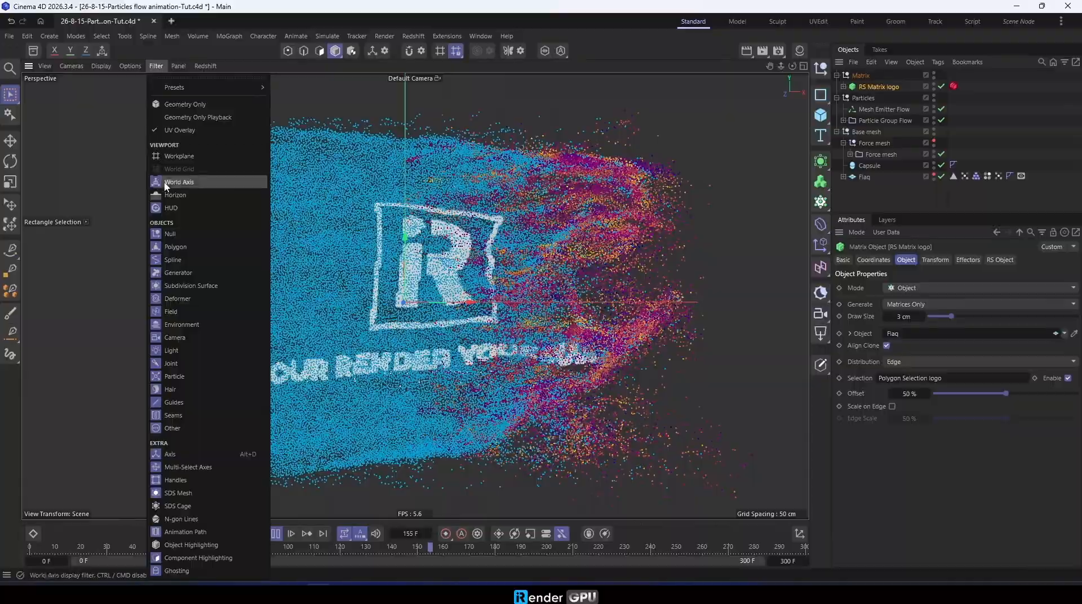
pyautogui.click(167, 182)
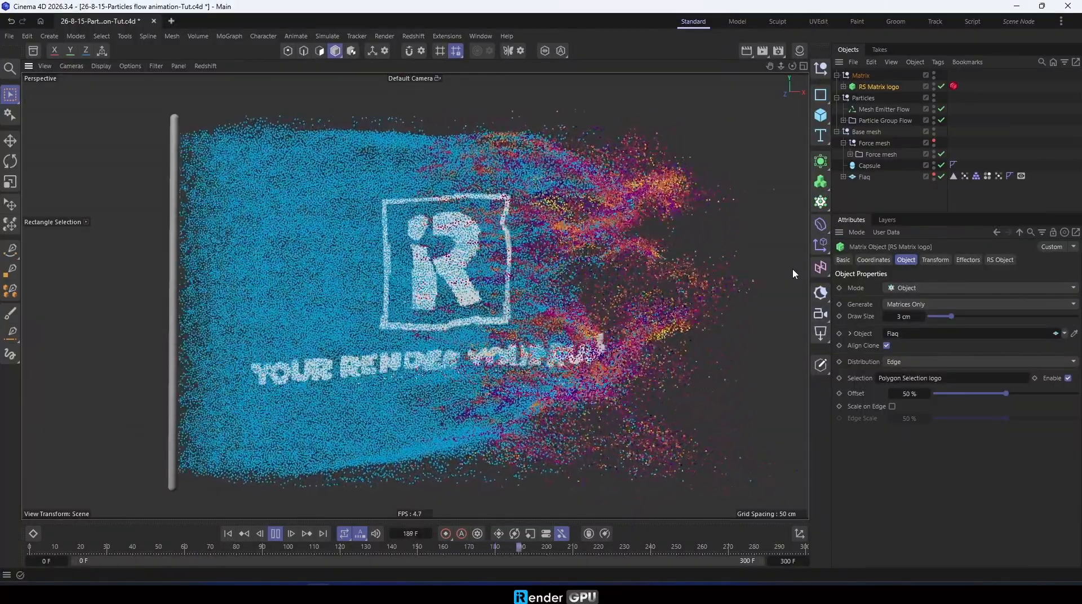
# Set the emission rate of Mesh Emitter Flow to 1000 per frame and replay the simulation from the first frame.
pyautogui.click(877, 109)
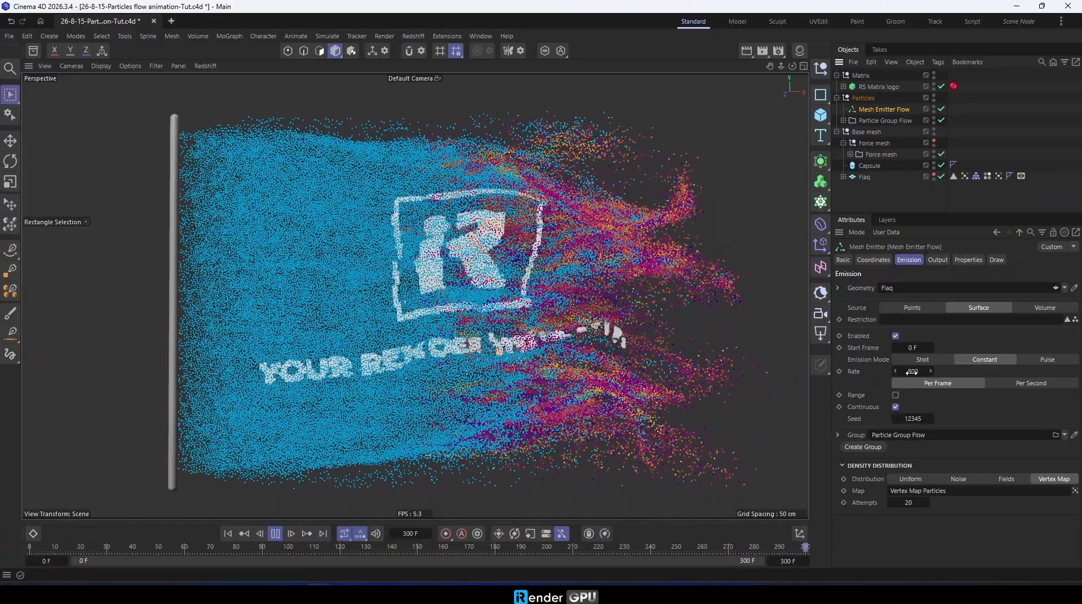
pyautogui.click(228, 534)
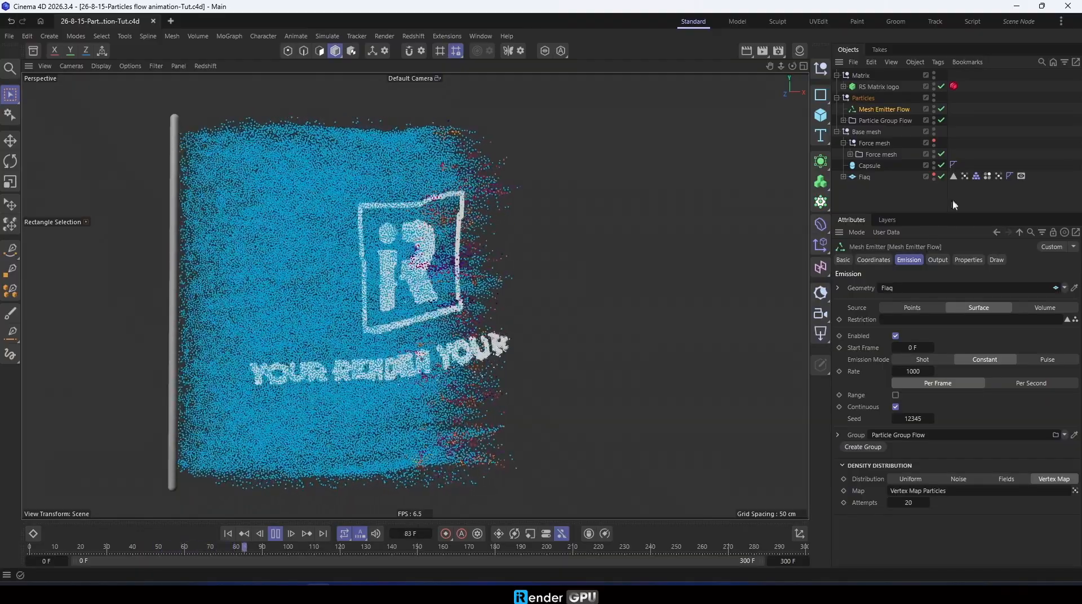
# Review the settings of the Data Mapper, Surface Attract, Flock and Turbulence modifiers inside Particle Group Flow.
pyautogui.click(844, 120)
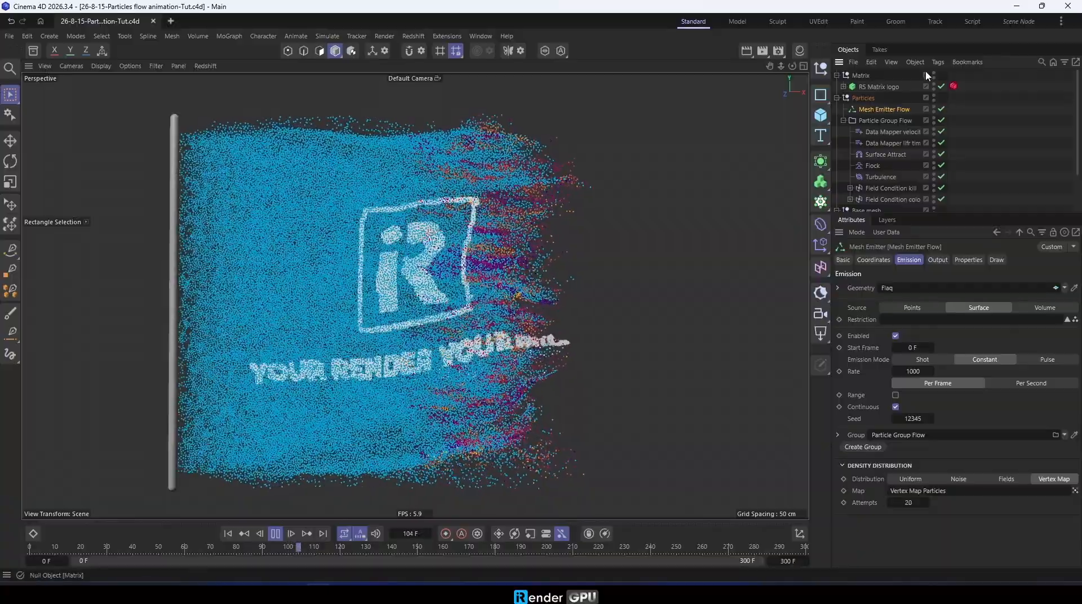
pyautogui.click(905, 144)
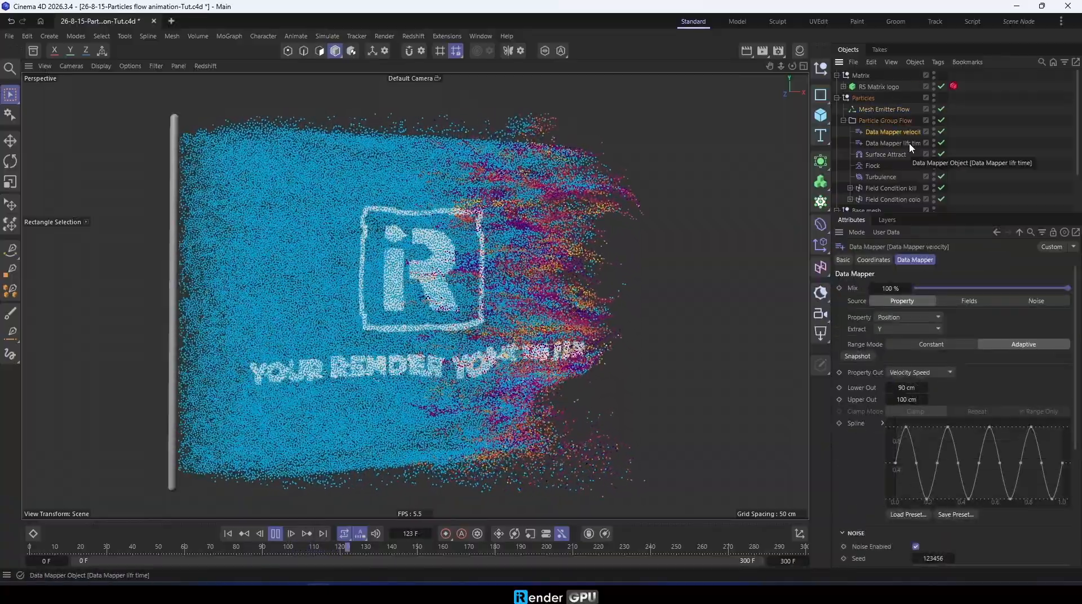
pyautogui.click(902, 157)
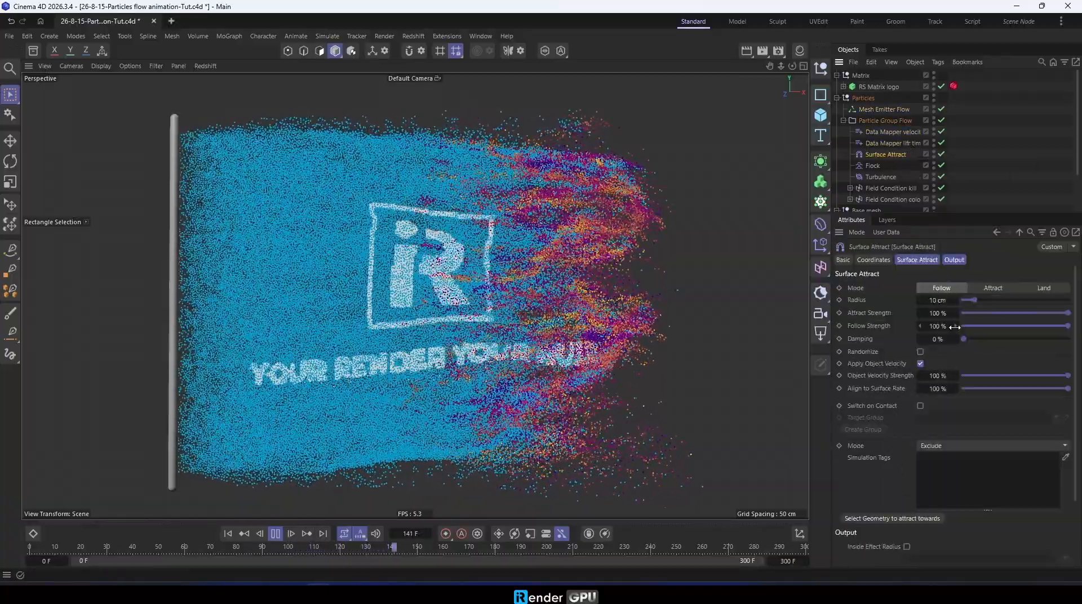
pyautogui.click(873, 167)
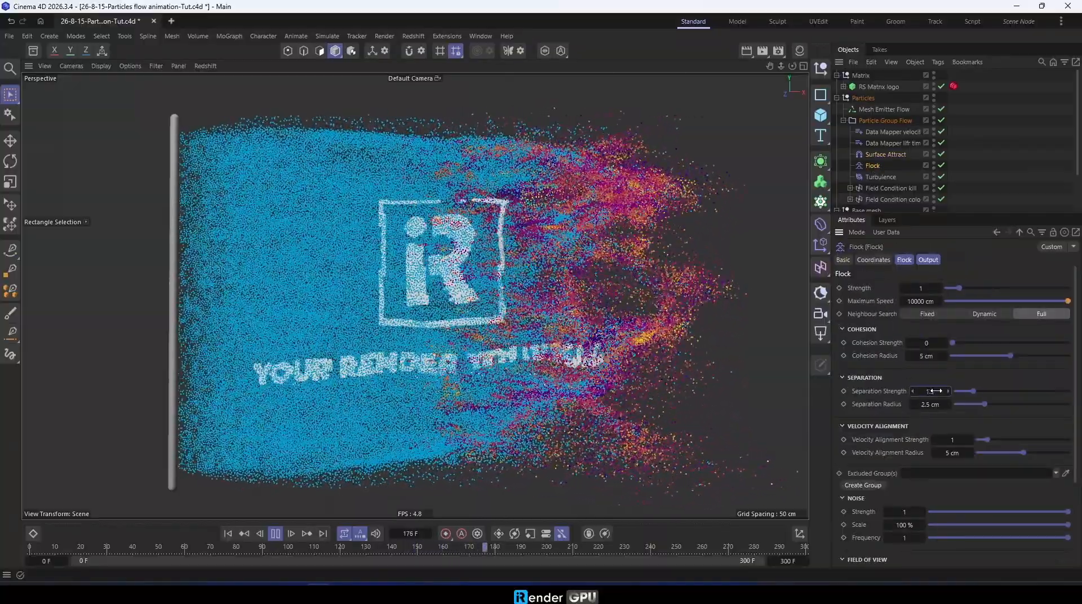
pyautogui.click(885, 178)
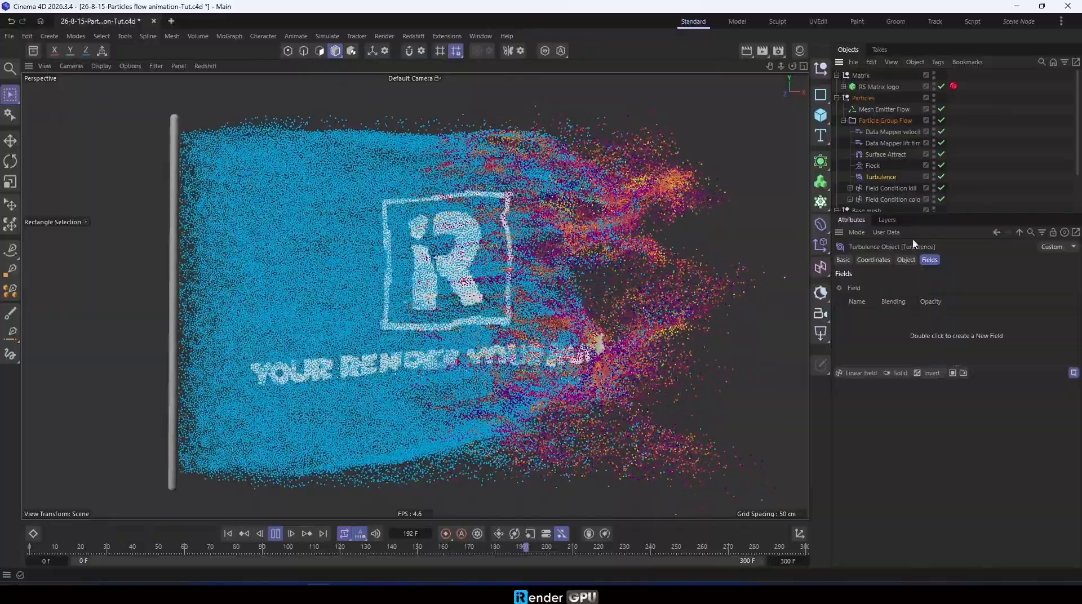
pyautogui.click(907, 260)
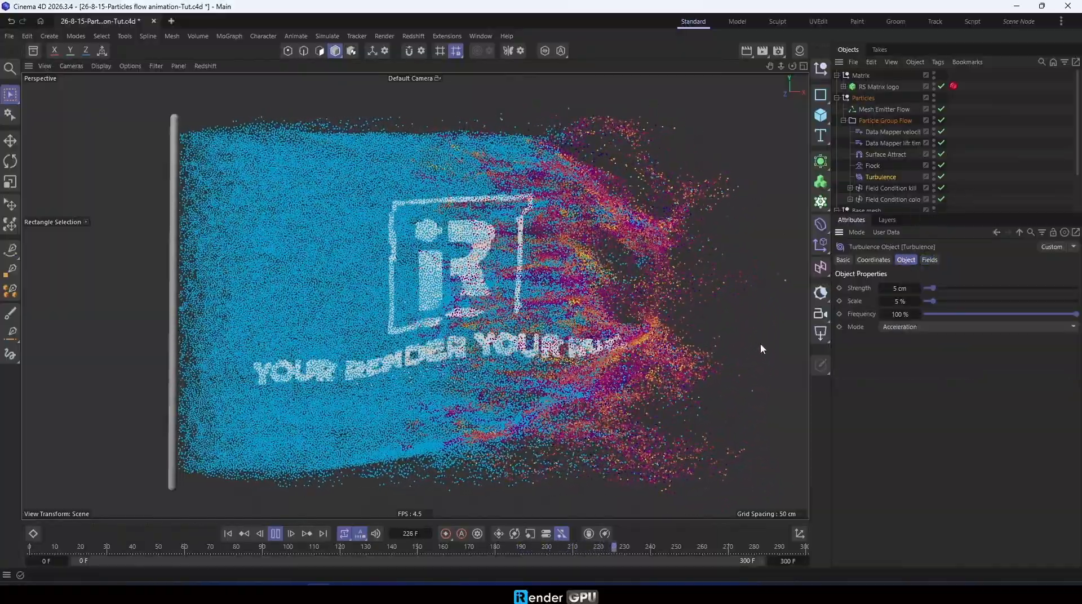
# Examine the kill Field Condition with its Box Field and the Color Mapper under the color Field Condition.
pyautogui.click(893, 189)
pyautogui.click(850, 188)
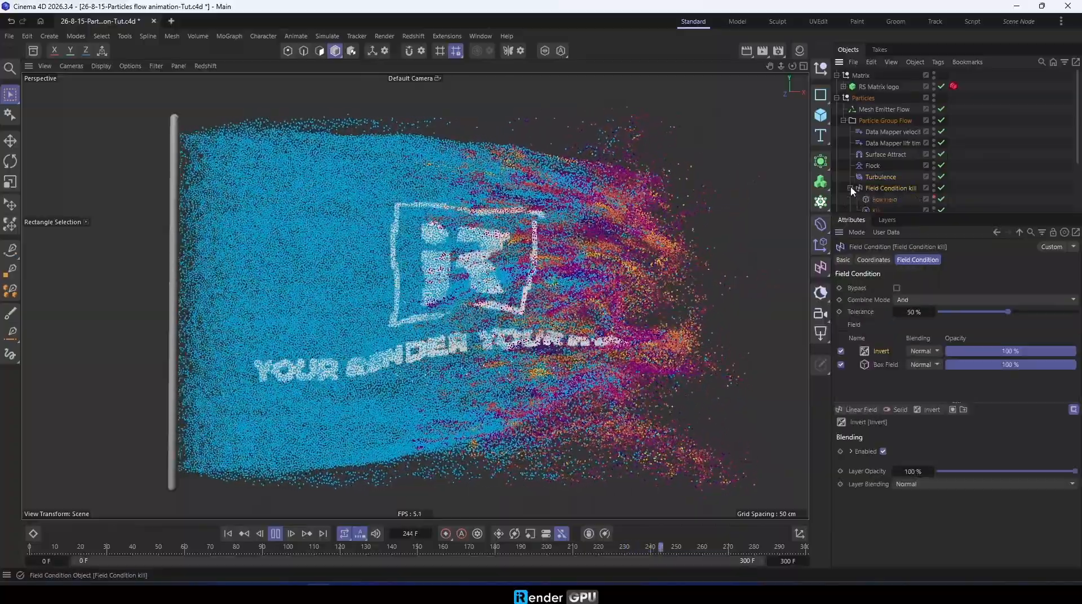
pyautogui.scroll(-3, 896, 195)
pyautogui.click(888, 131)
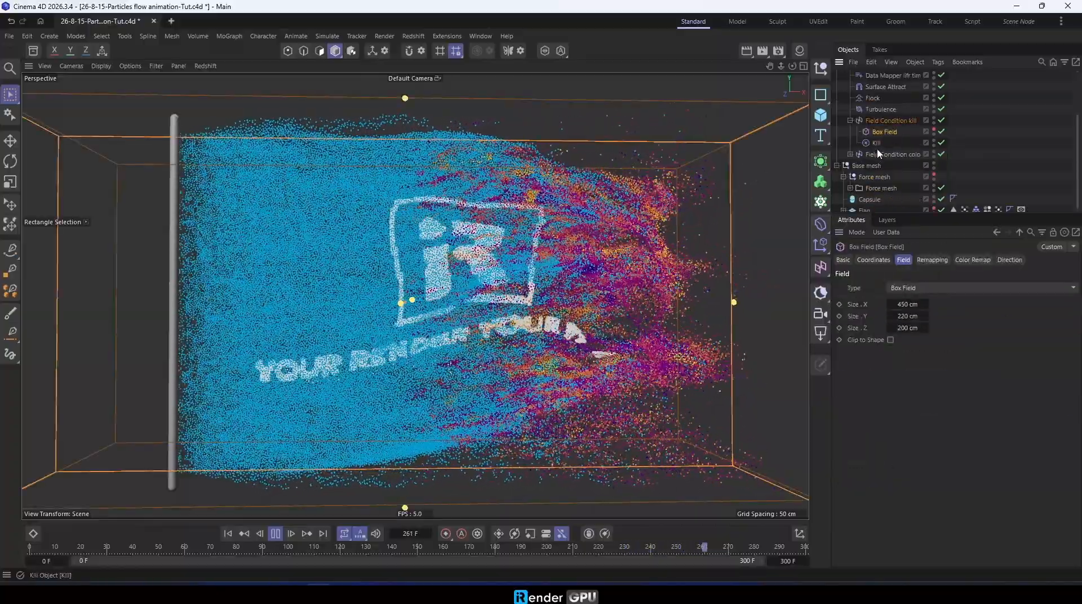
pyautogui.click(850, 154)
pyautogui.click(891, 165)
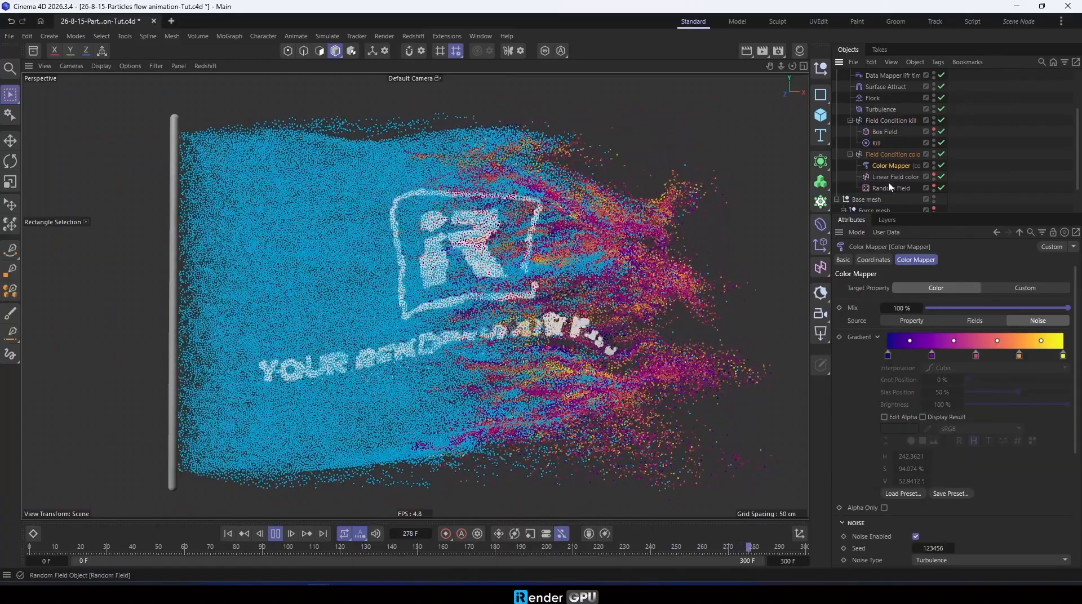